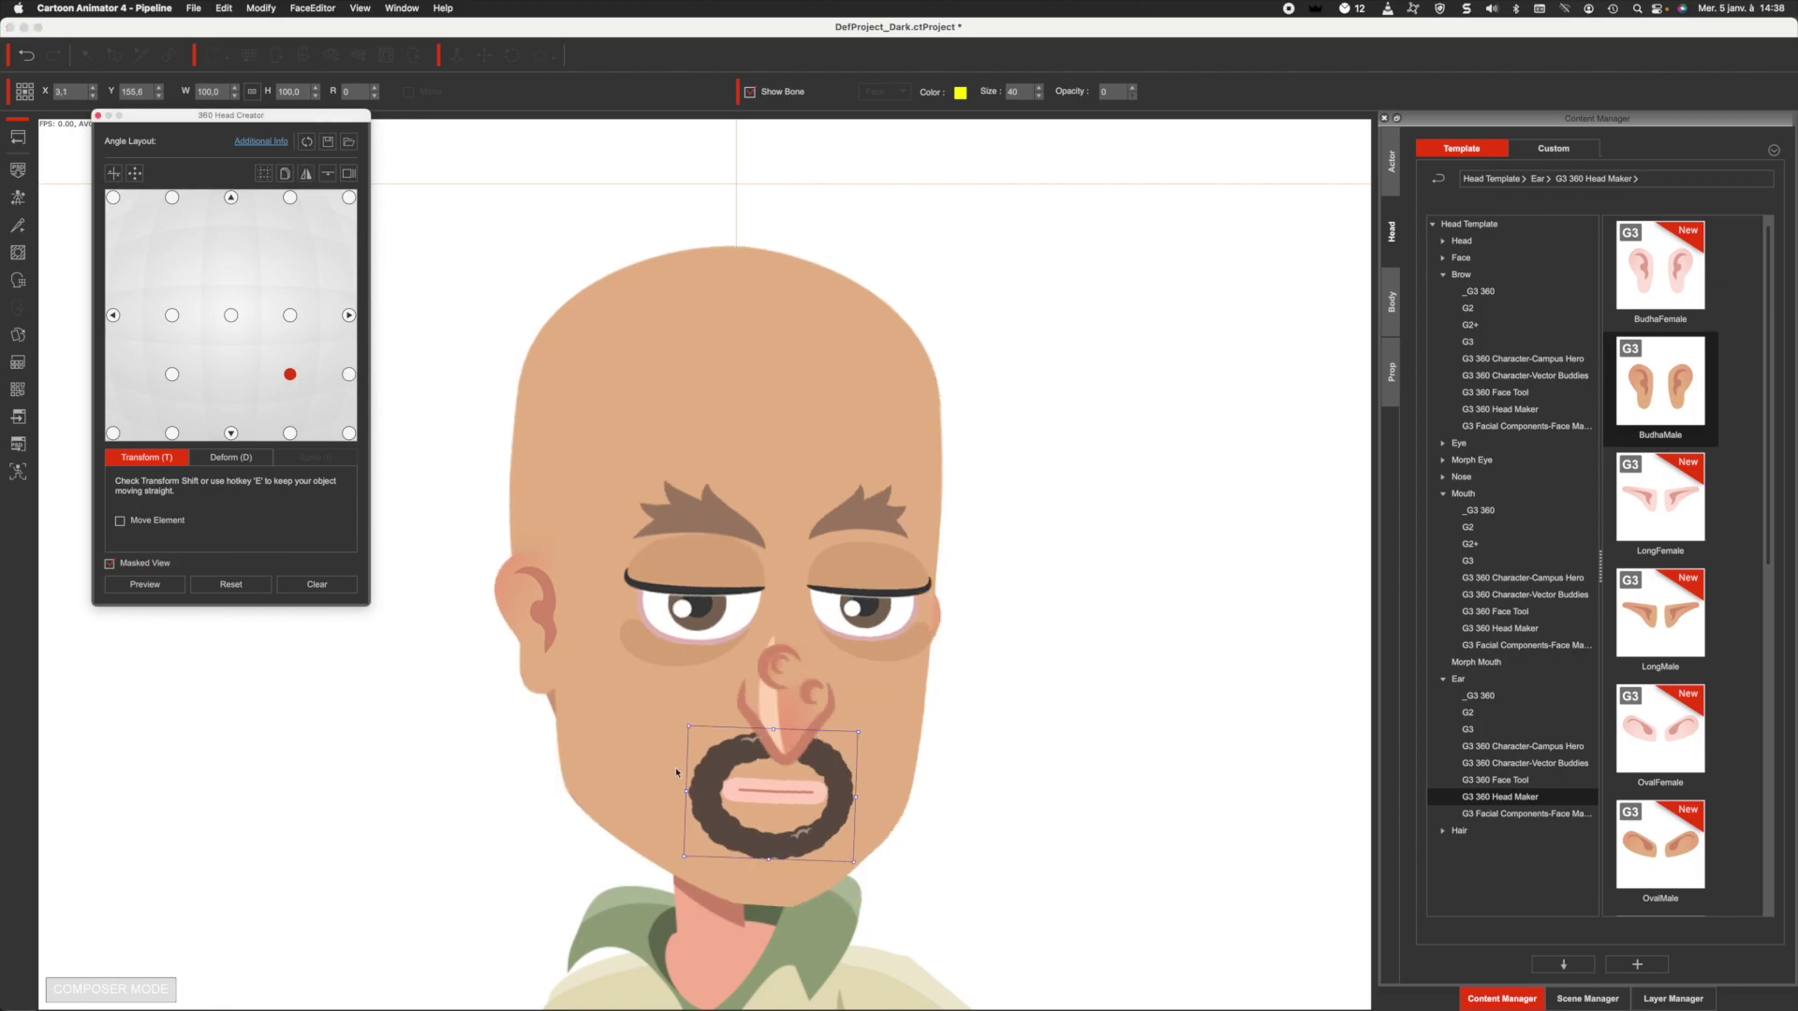
Step: Examine the mouth and goatee placement across the middle and upper head angles in the 360 Head Creator
{"action": "left_click", "coordinate": [171, 314]}
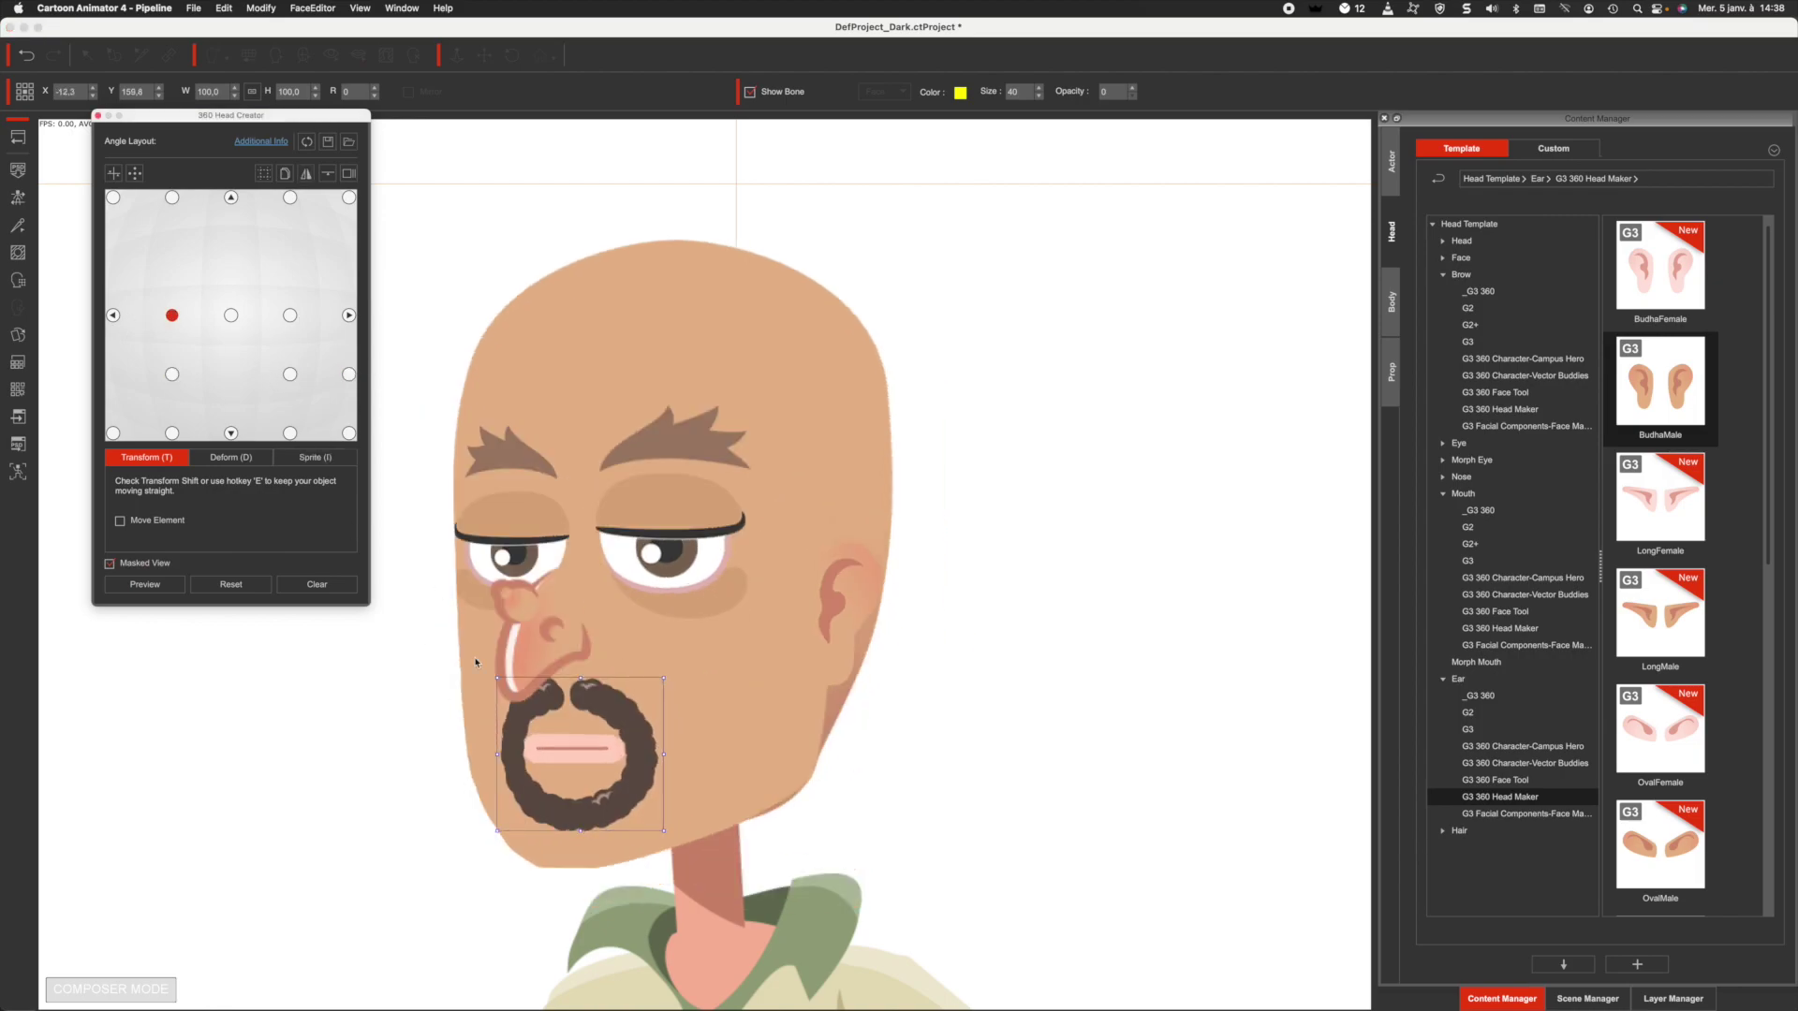
{"action": "left_click", "coordinate": [113, 315]}
{"action": "left_click", "coordinate": [230, 315]}
{"action": "key", "text": "Right"}
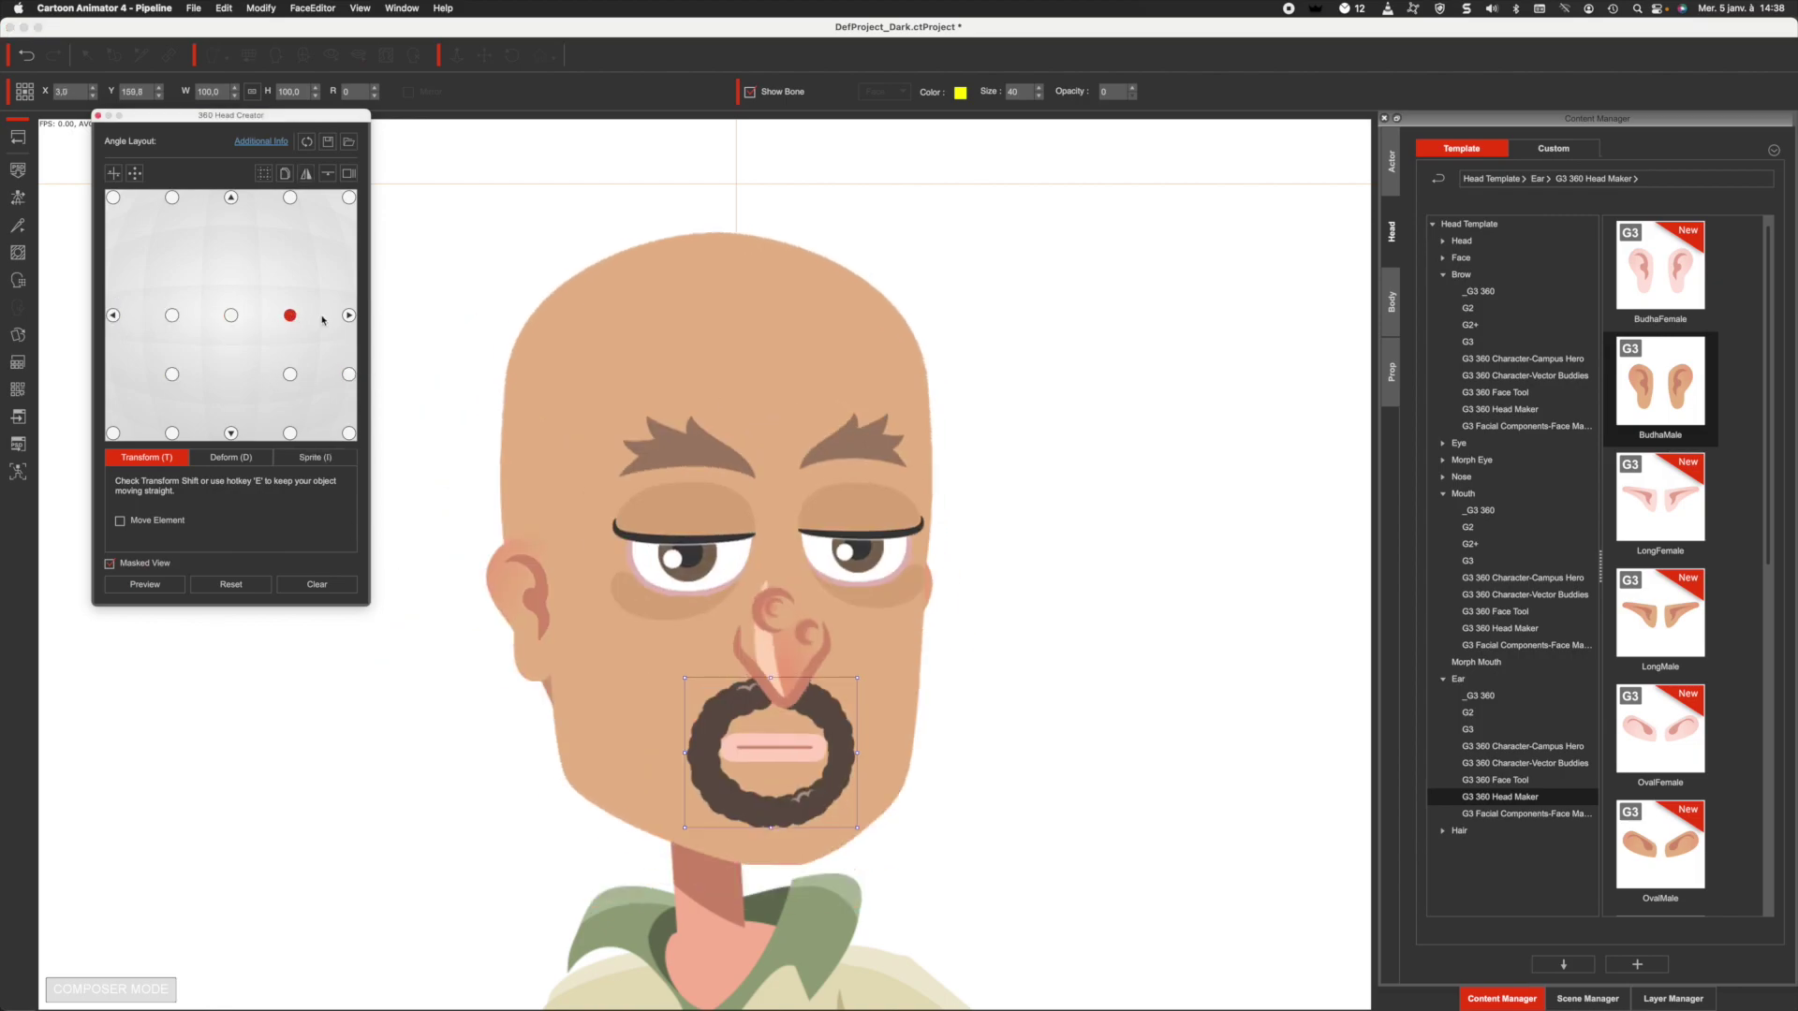
{"action": "key", "text": "Right"}
{"action": "key", "text": "Up"}
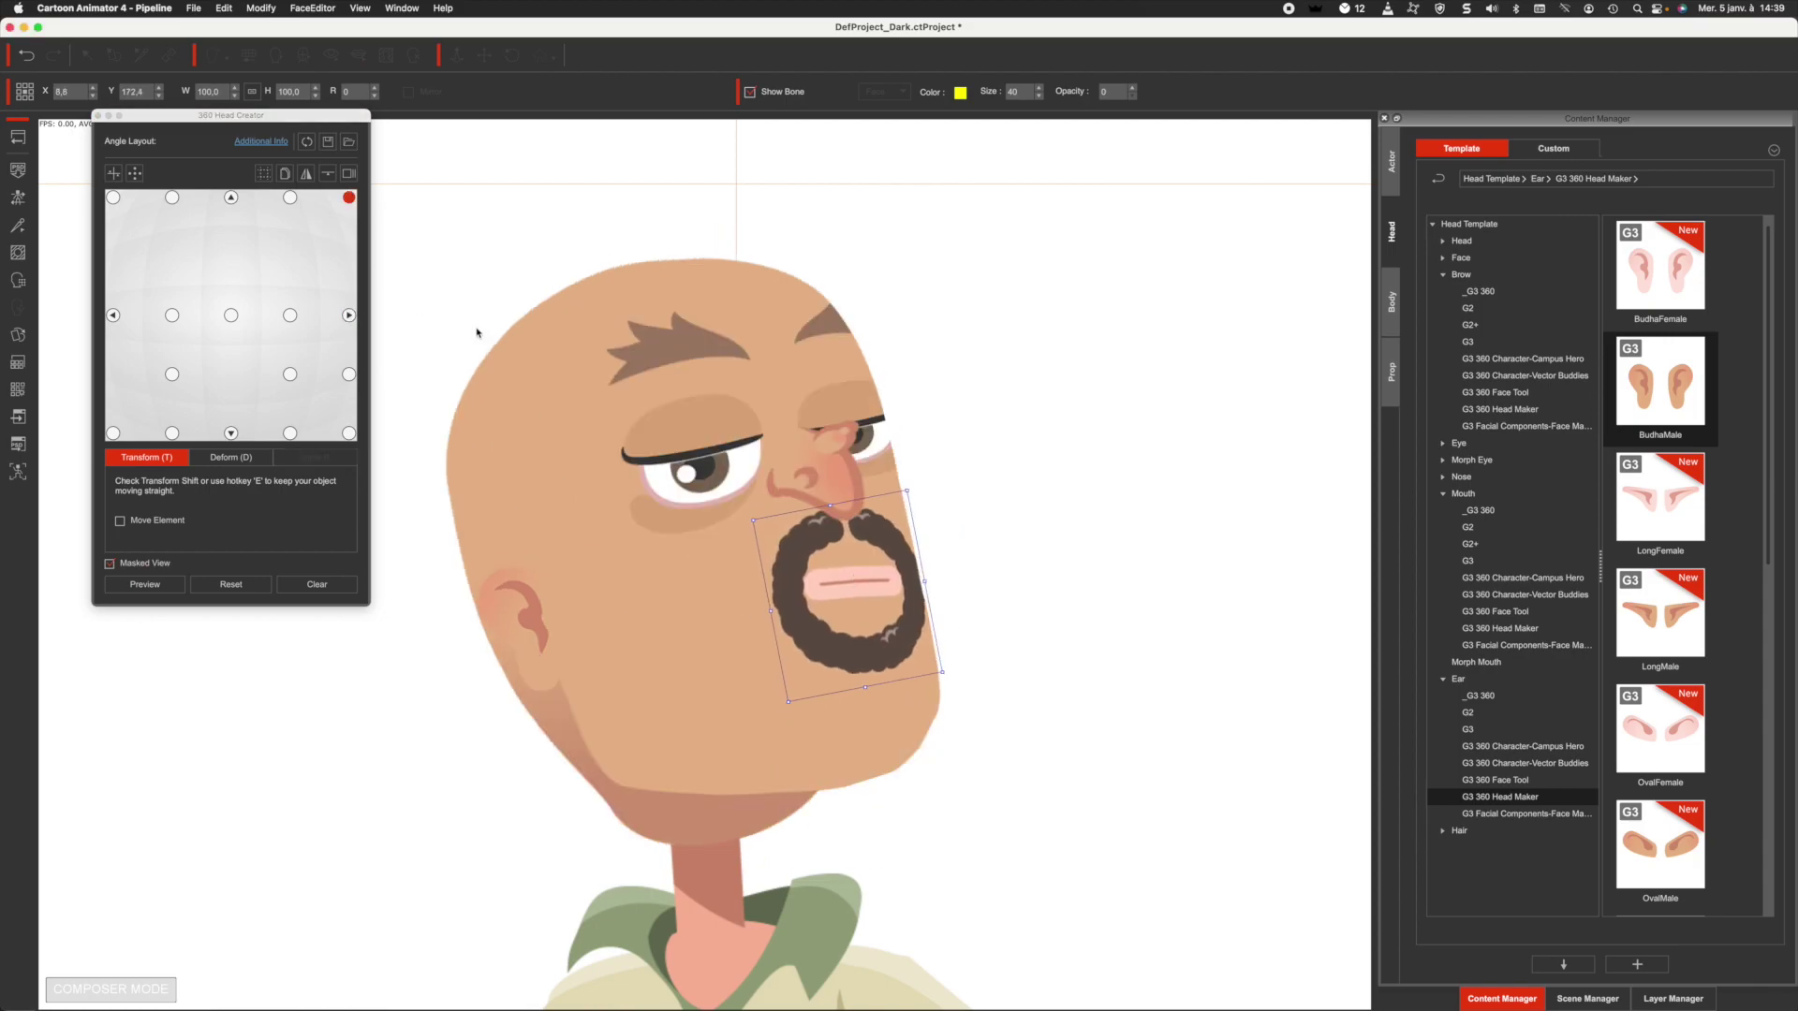
{"action": "left_click", "coordinate": [289, 196]}
{"action": "left_click", "coordinate": [230, 197]}
{"action": "left_click", "coordinate": [172, 197]}
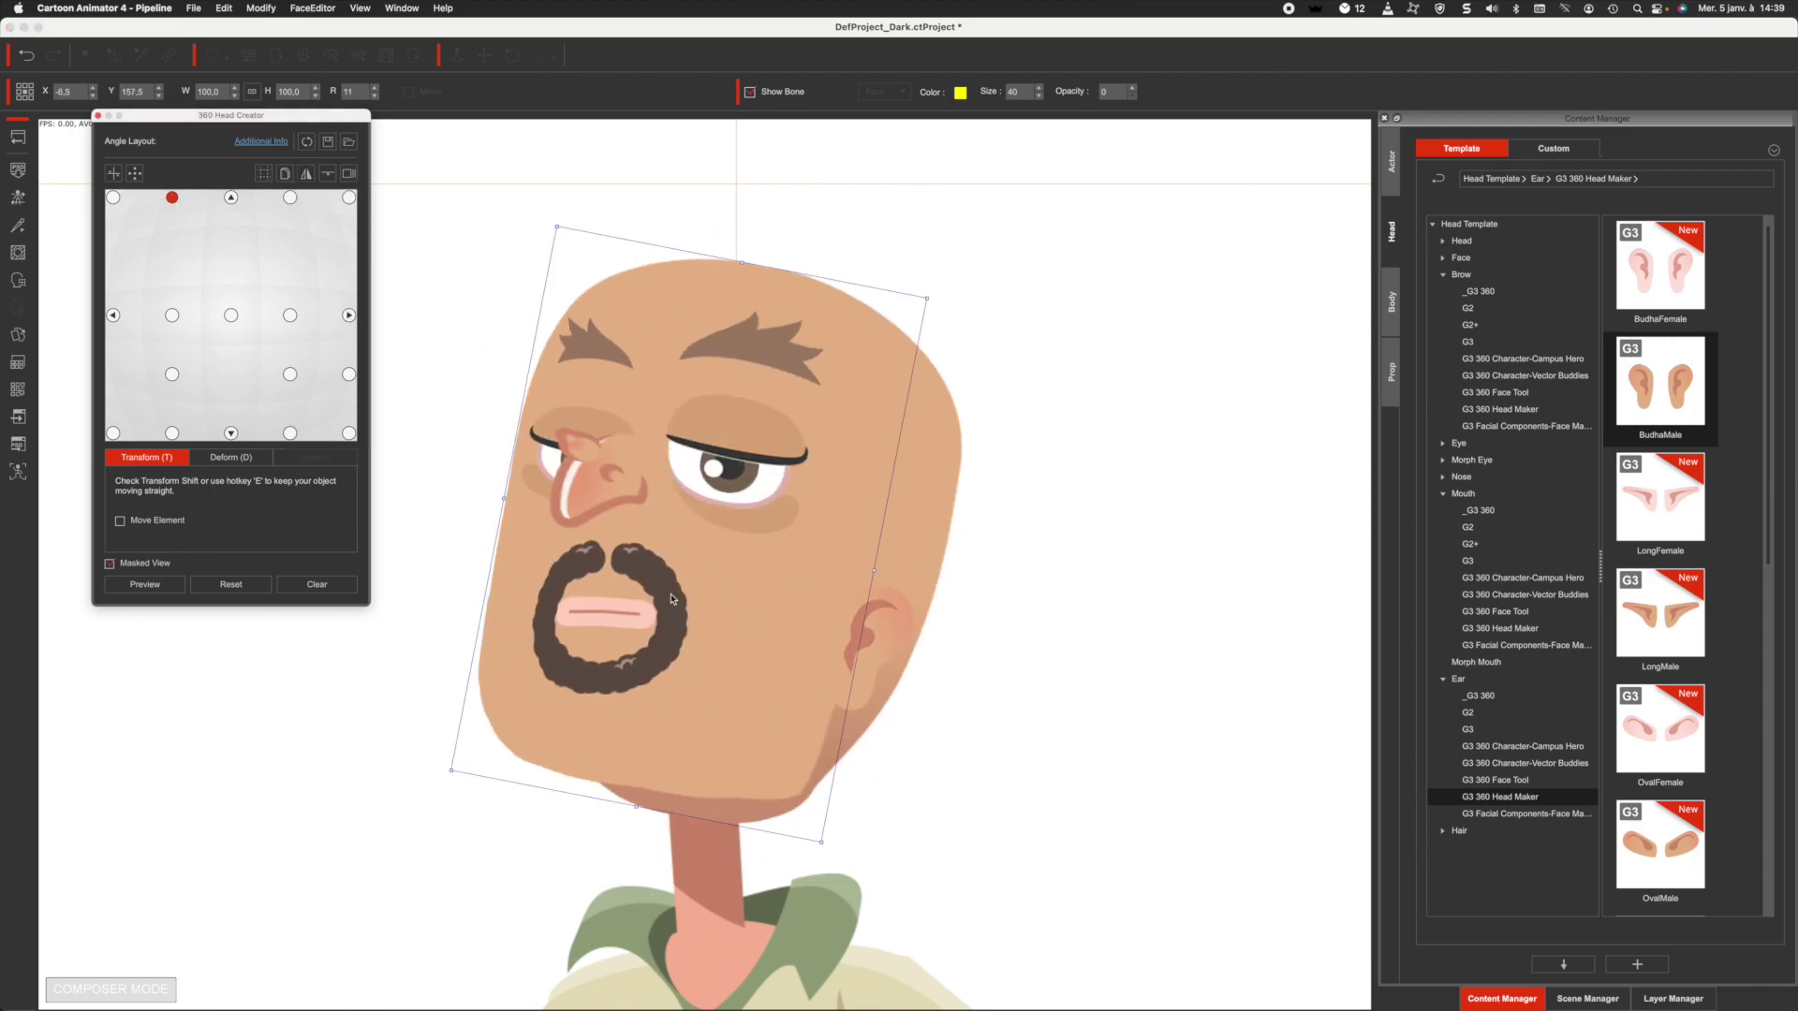
Step: Shift the mouth and goatee toward the face's edge at the upward-looking, partly left-turned angle, then return to the stage
{"action": "key", "text": "super+z"}
{"action": "left_click", "coordinate": [656, 601]}
{"action": "left_click_drag", "start_coordinate": [656, 601], "coordinate": [610, 593]}
{"action": "left_click", "coordinate": [112, 197]}
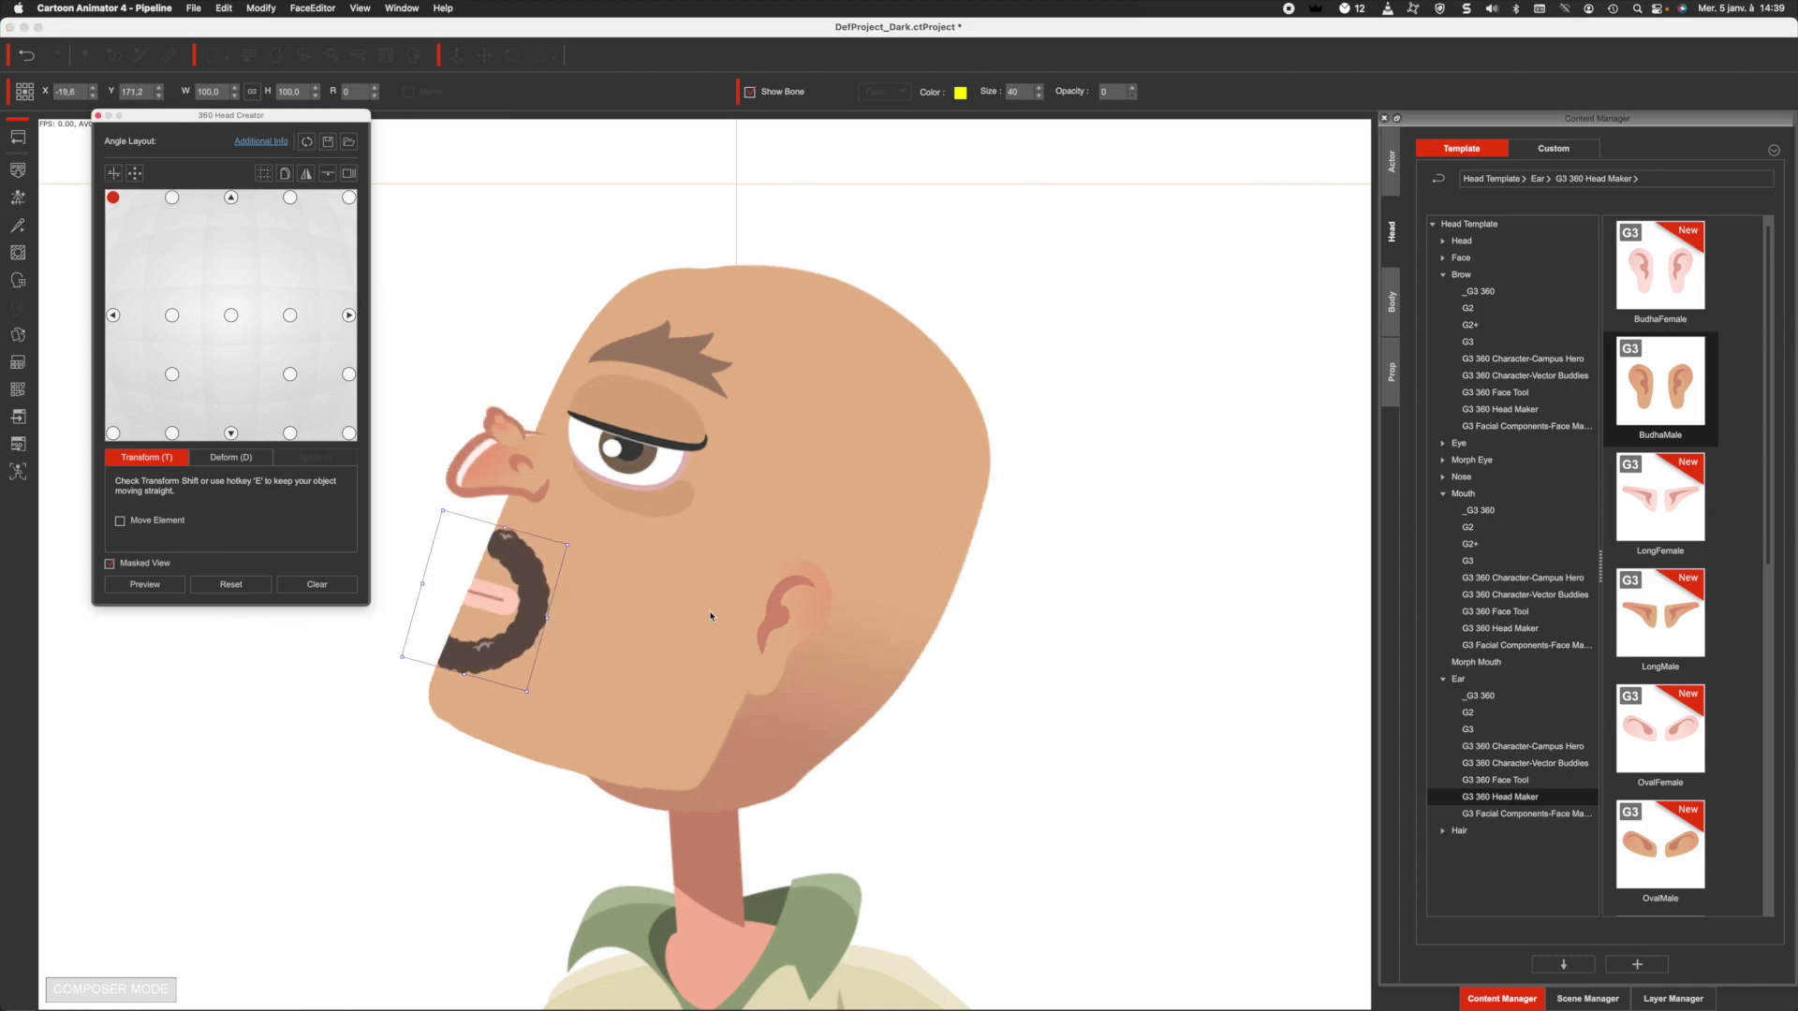
{"action": "left_click", "coordinate": [99, 116]}
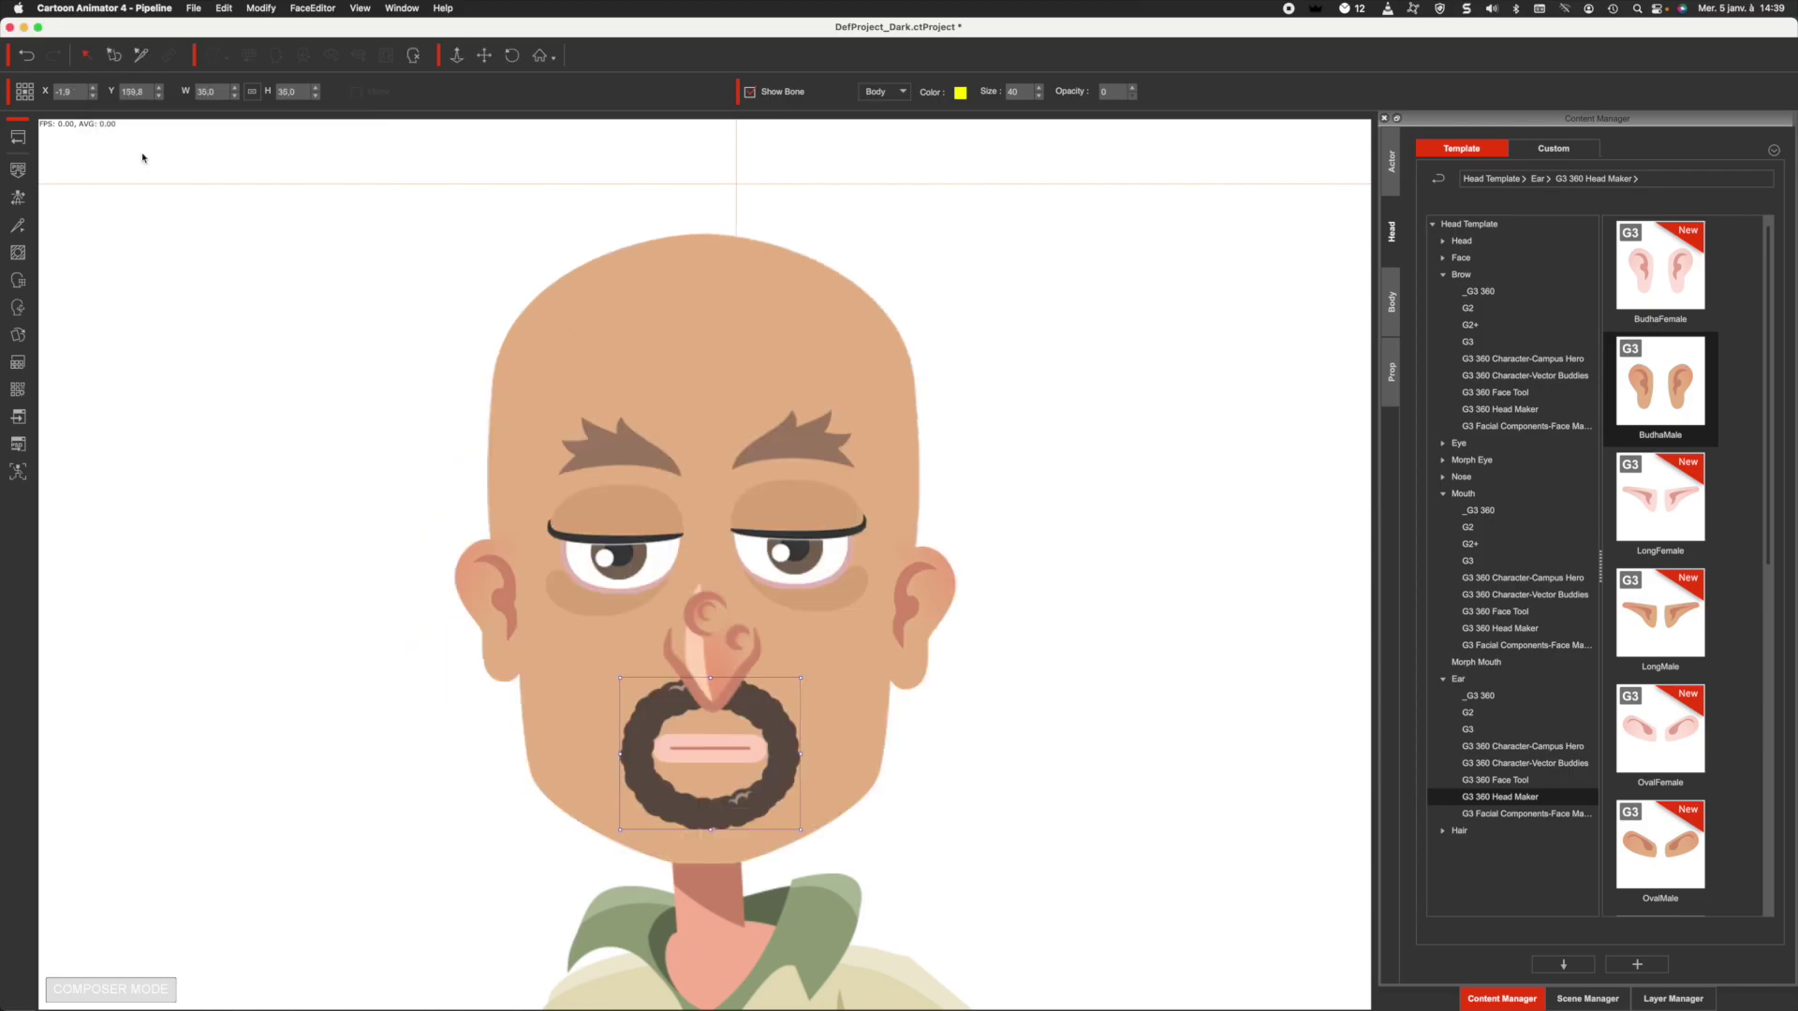
{"action": "left_click", "coordinate": [20, 140]}
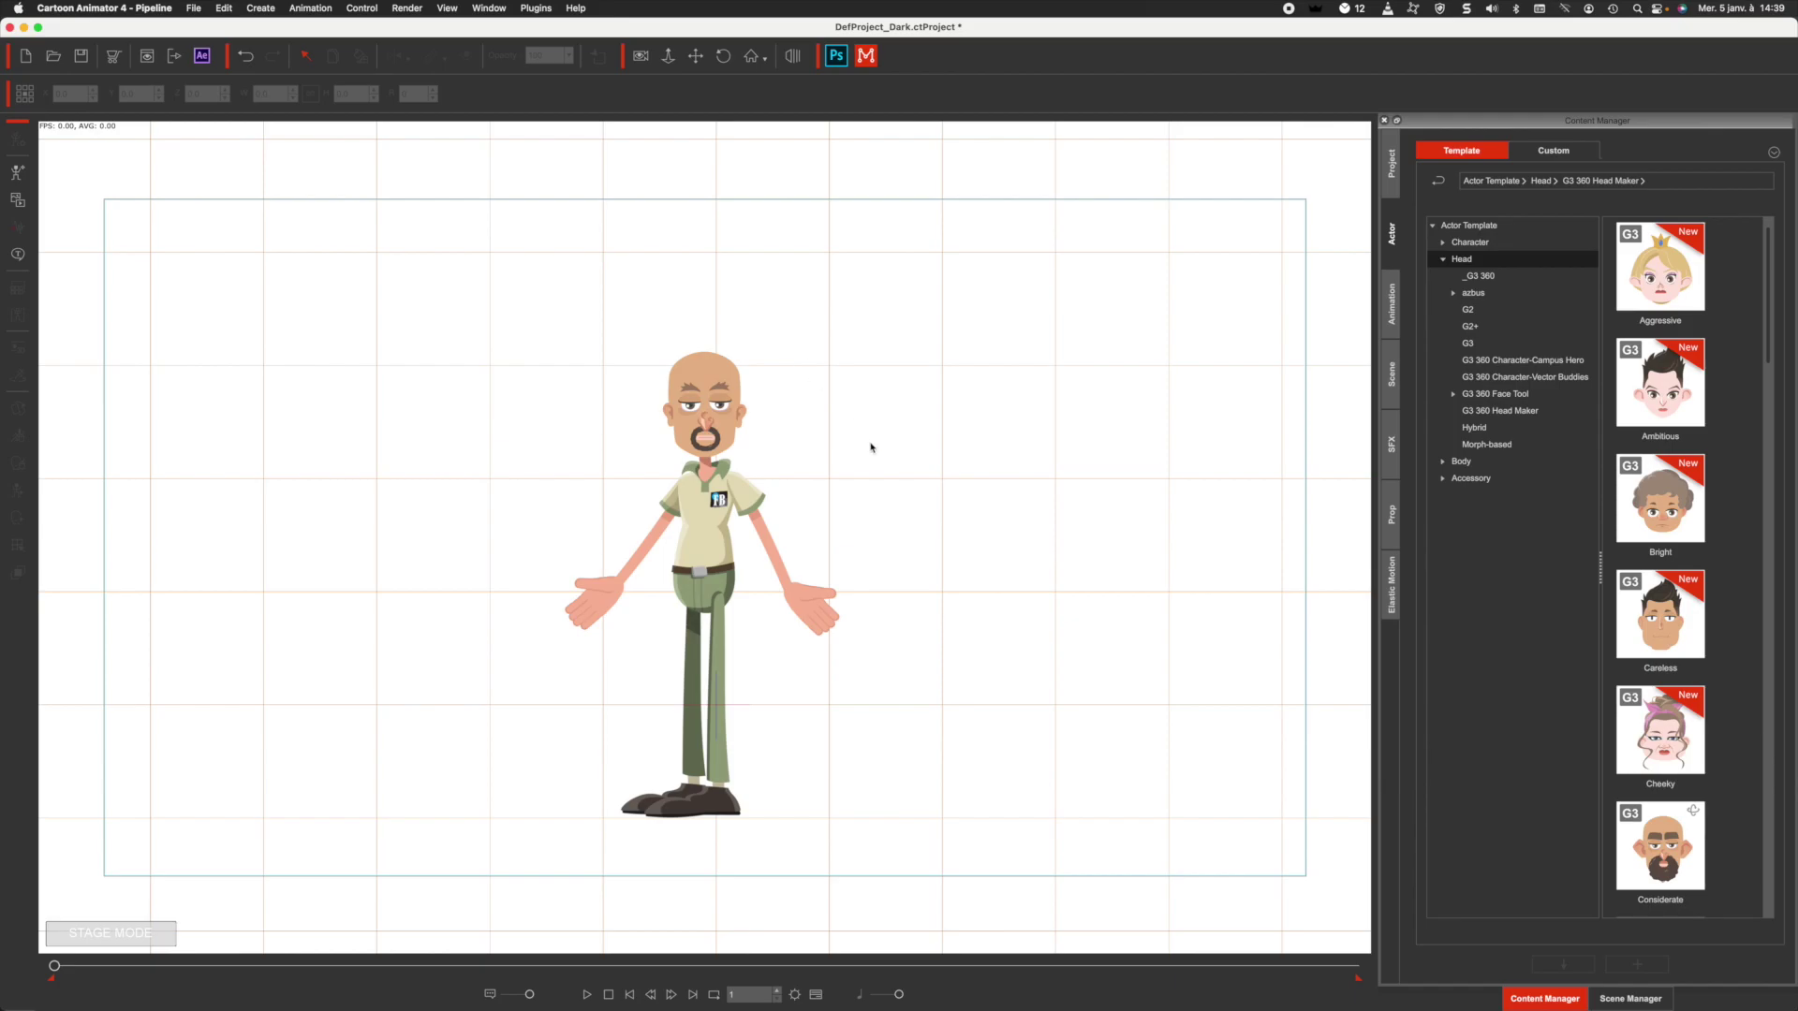
Step: Test the character's head rotation in several directions with the Face Key Editor, ending facing front
{"action": "left_click", "coordinate": [708, 536]}
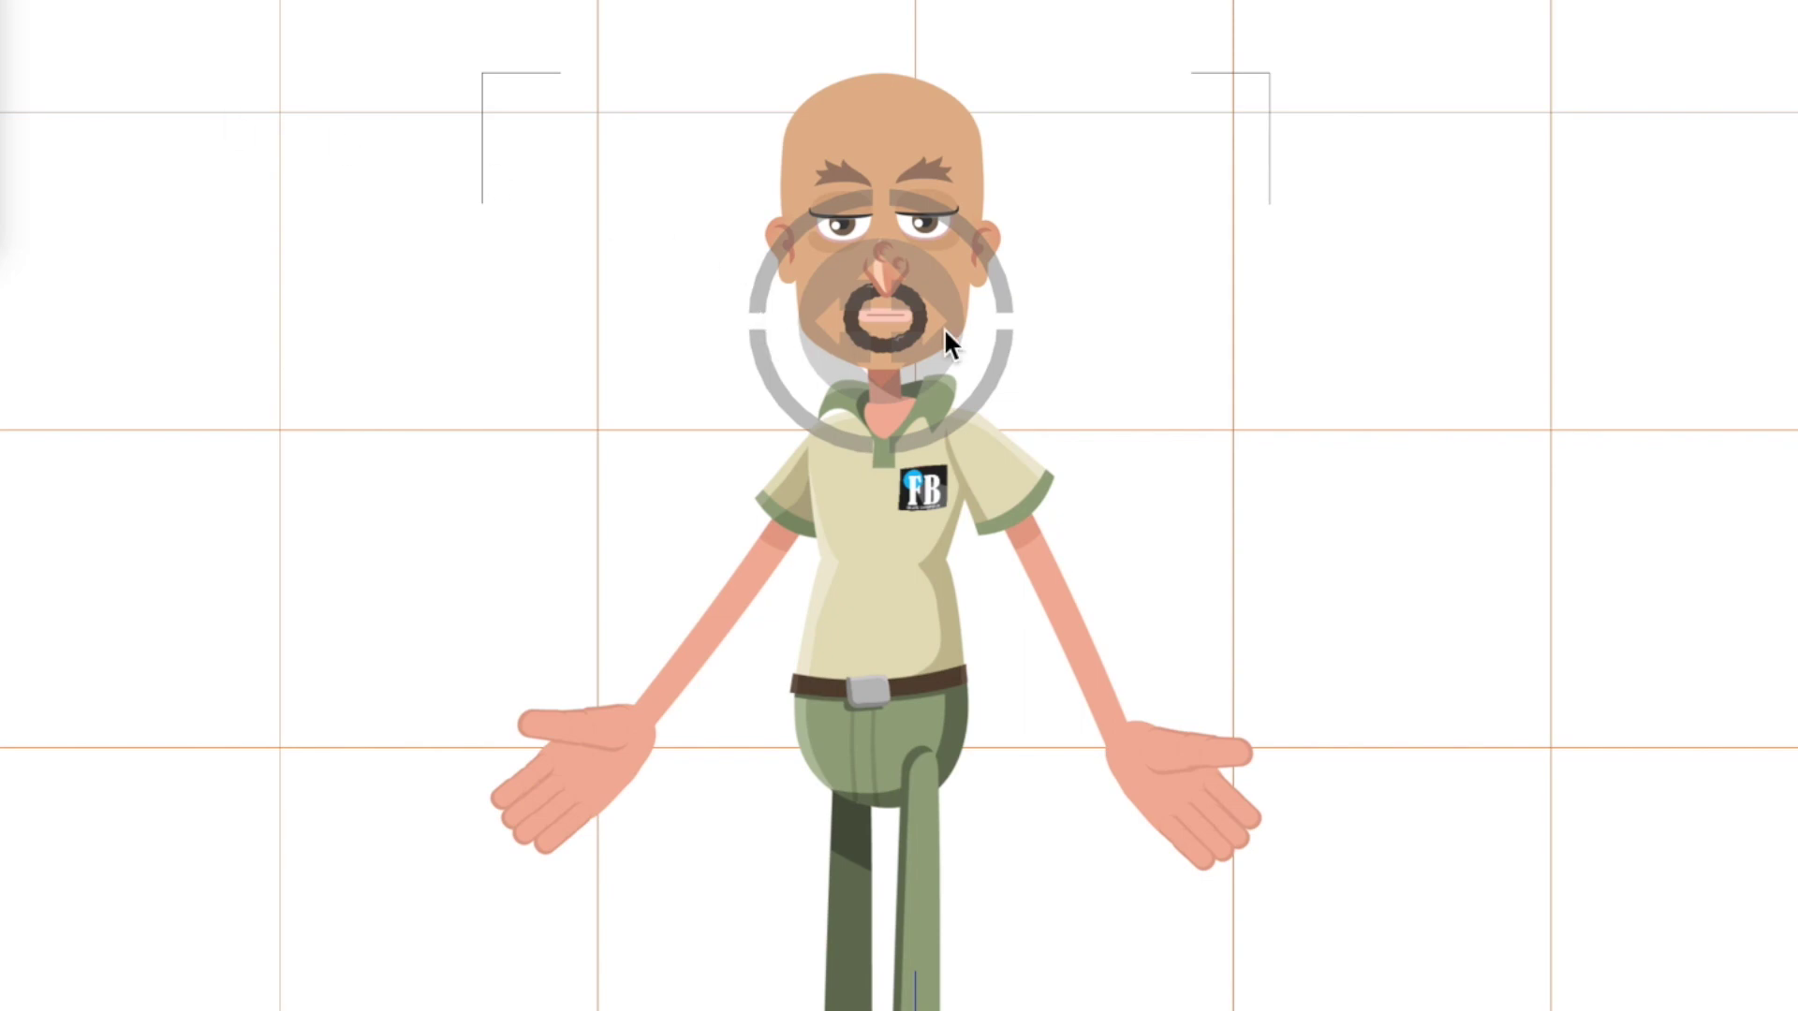
{"action": "left_click_drag", "start_coordinate": [914, 312], "coordinate": [290, 306]}
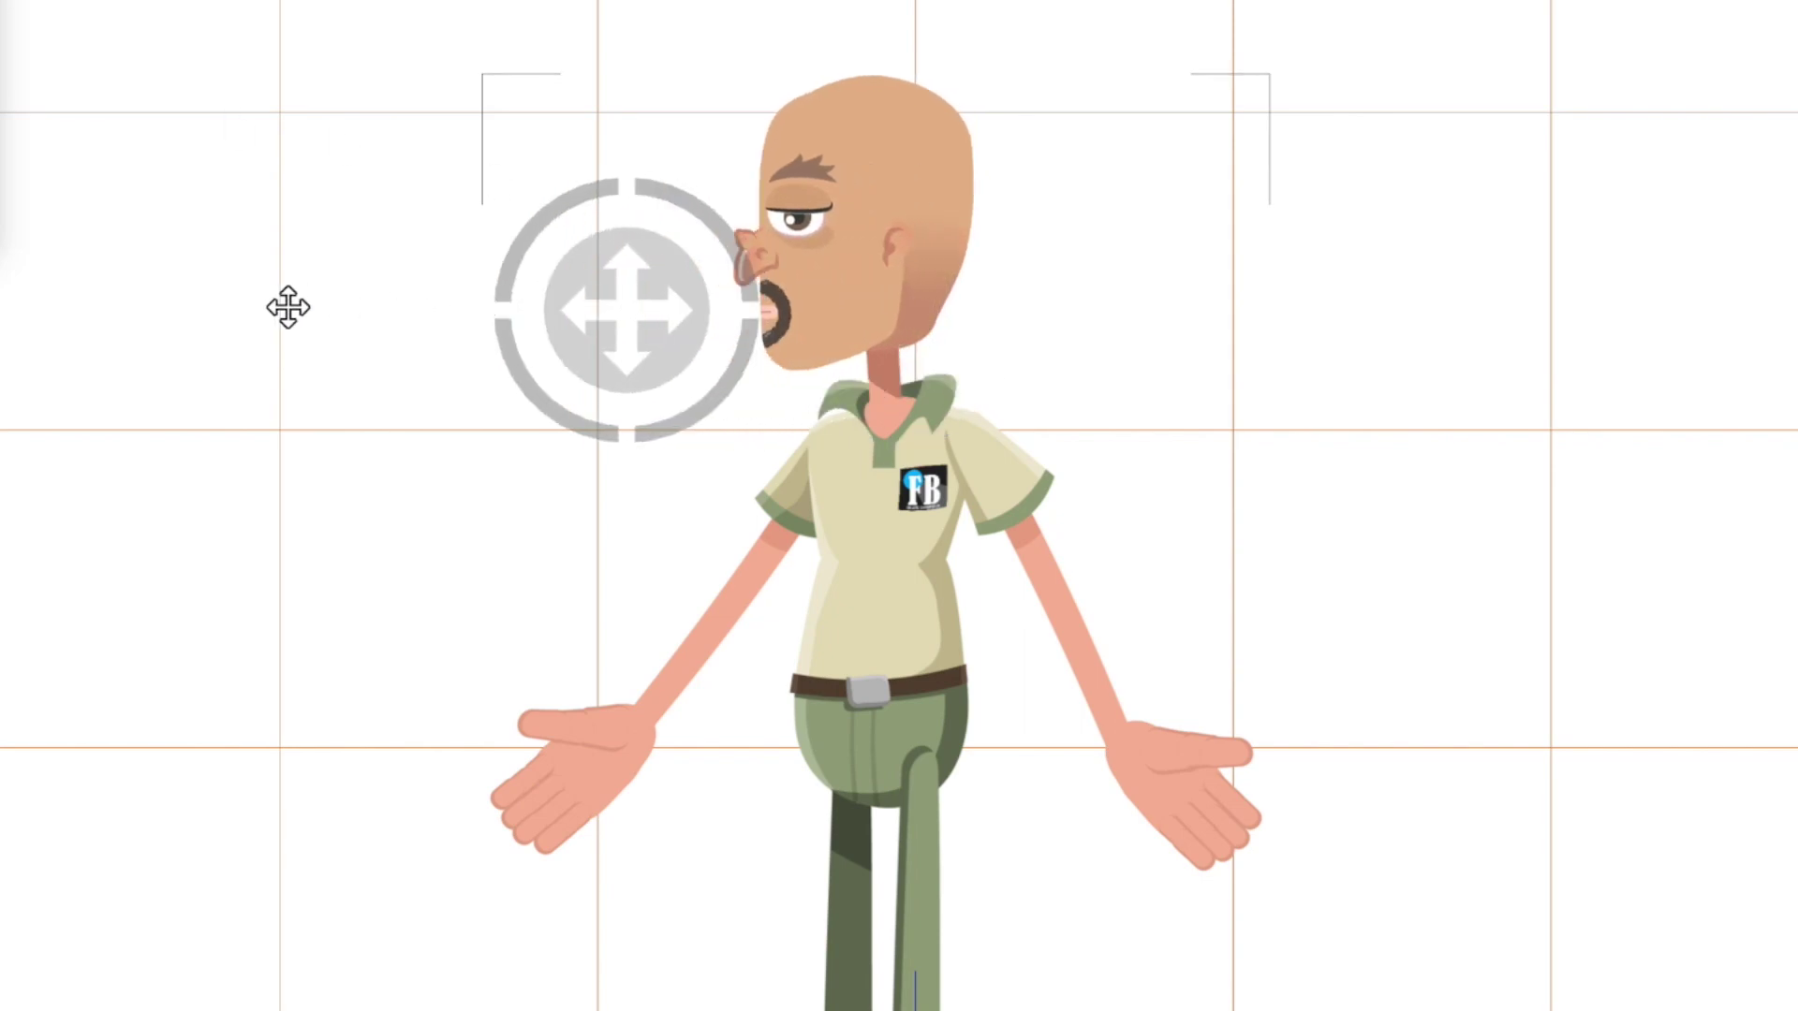
{"action": "left_click_drag", "start_coordinate": [690, 321], "coordinate": [501, 2]}
{"action": "left_click_drag", "start_coordinate": [625, 67], "coordinate": [511, 401]}
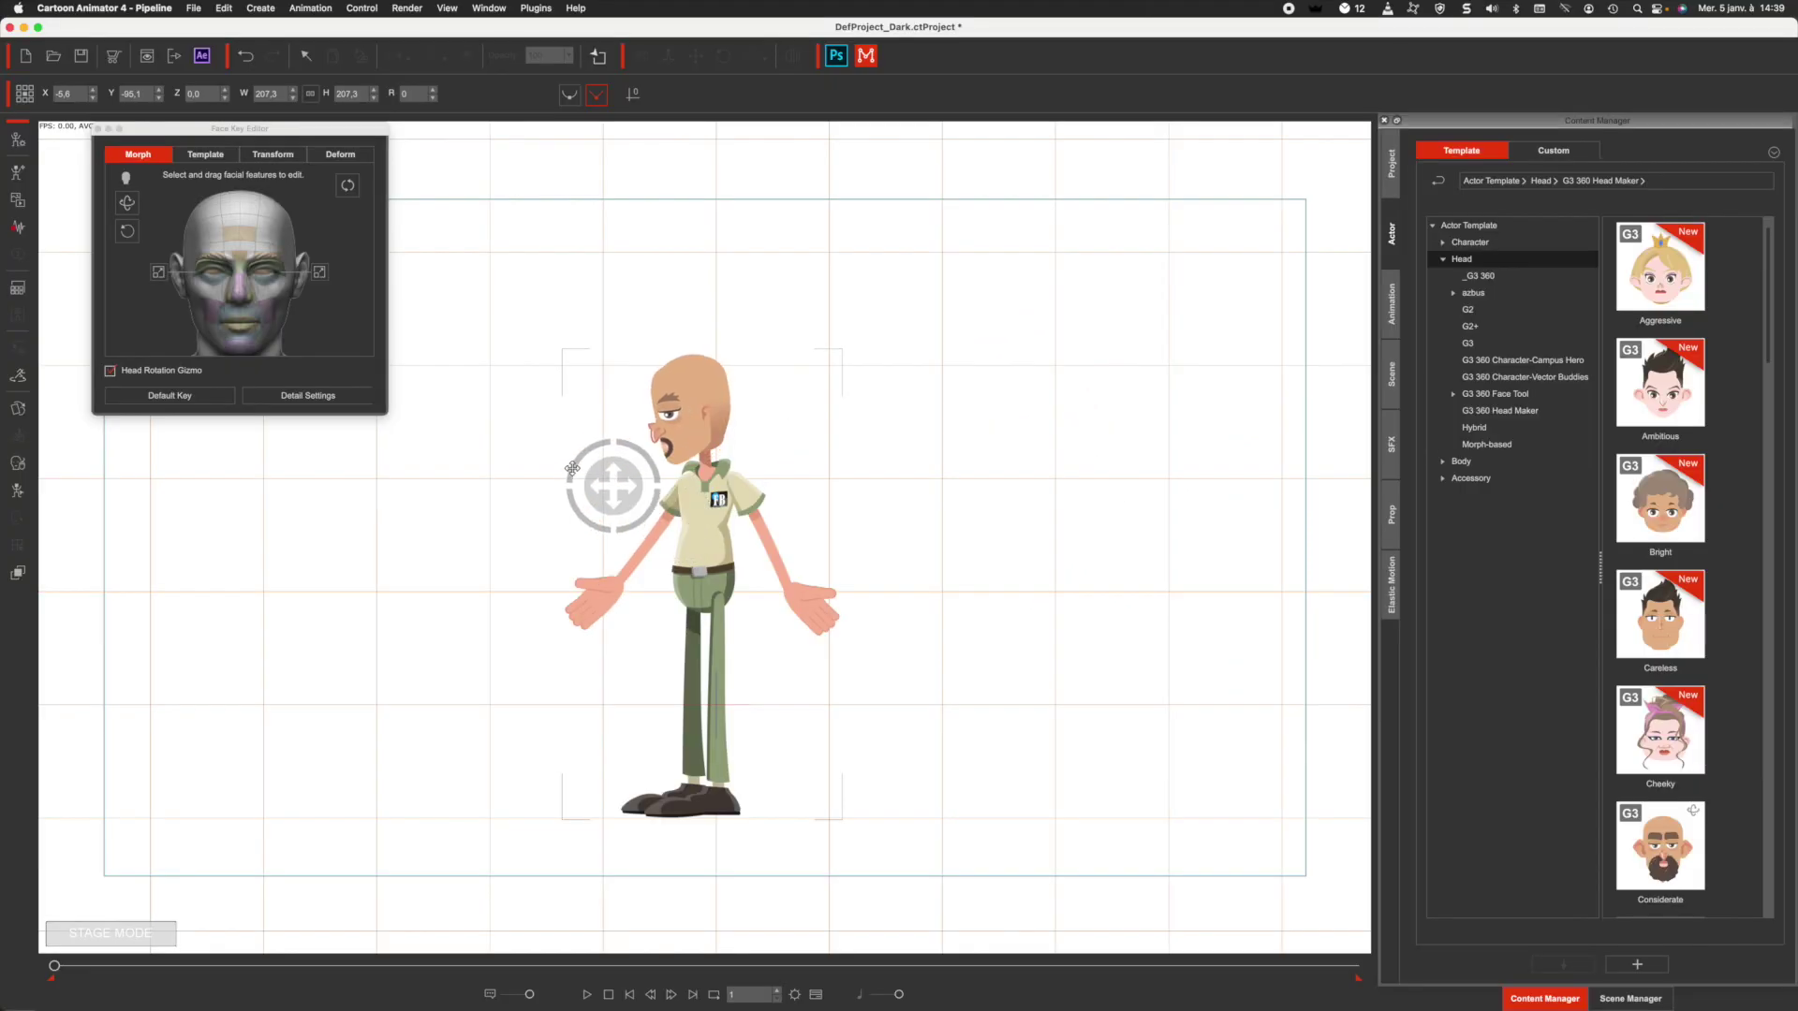
{"action": "left_click_drag", "start_coordinate": [572, 467], "coordinate": [709, 436]}
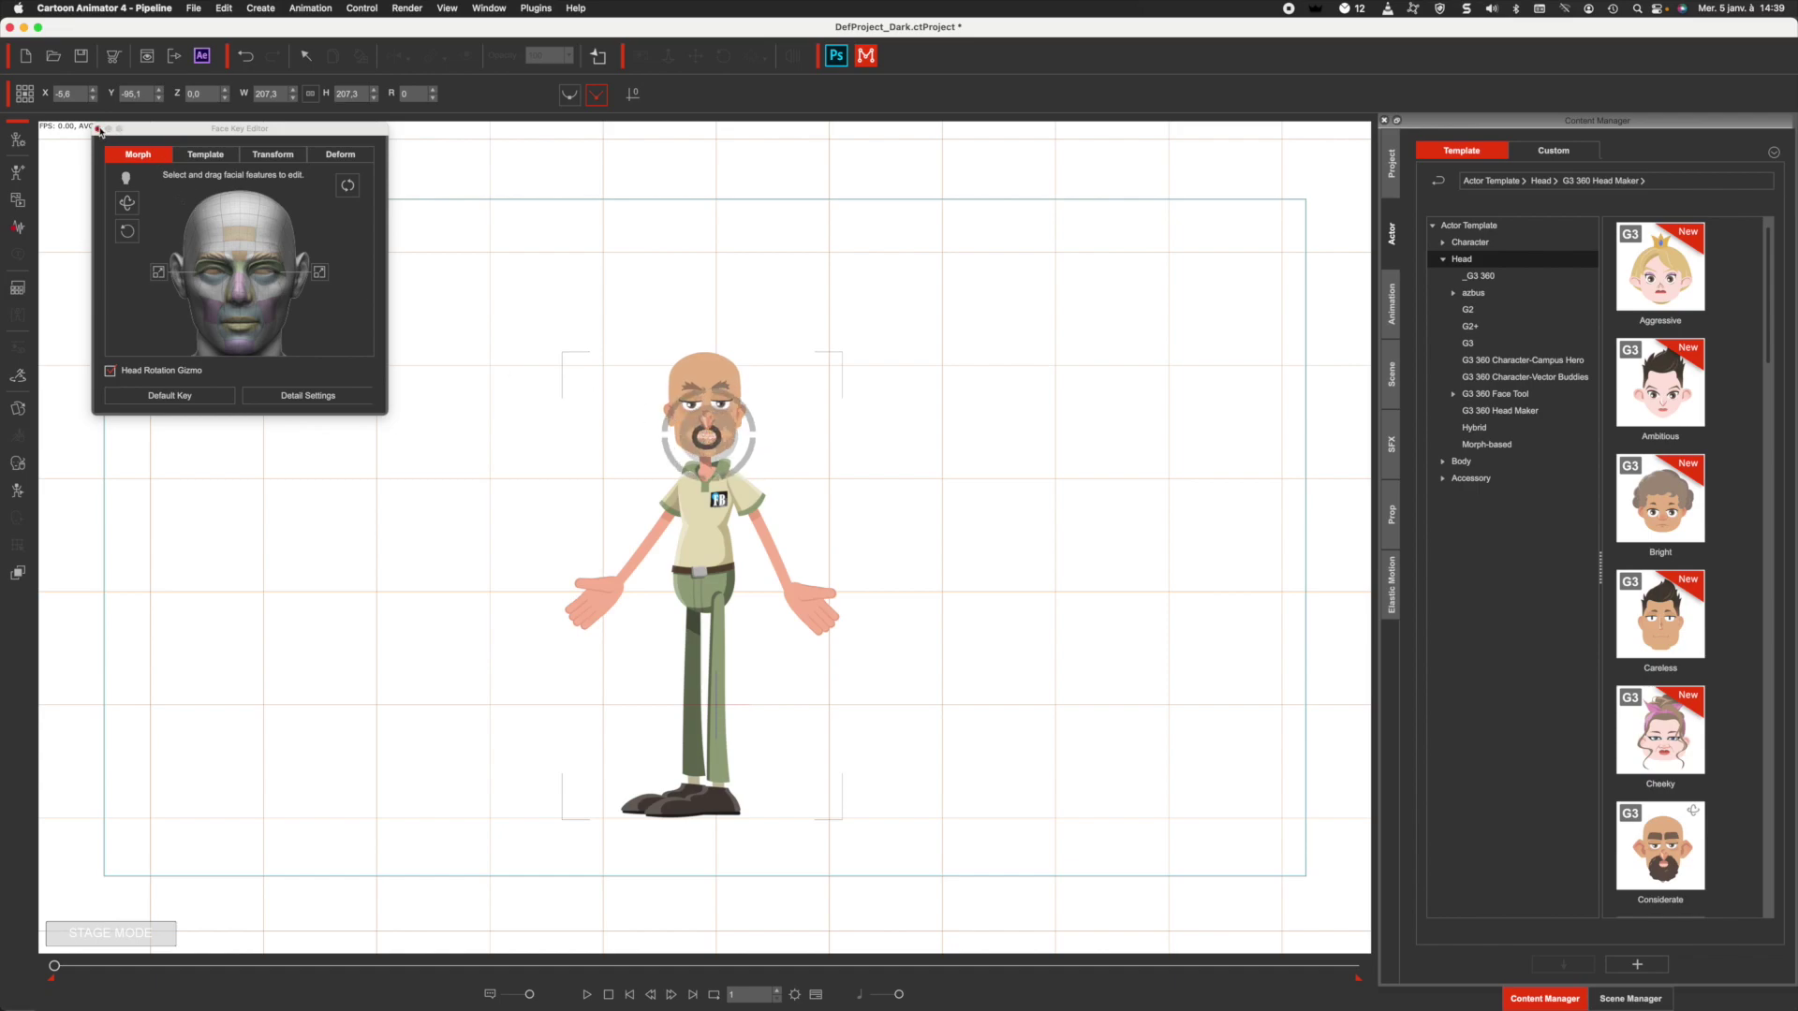
{"action": "left_click", "coordinate": [98, 130]}
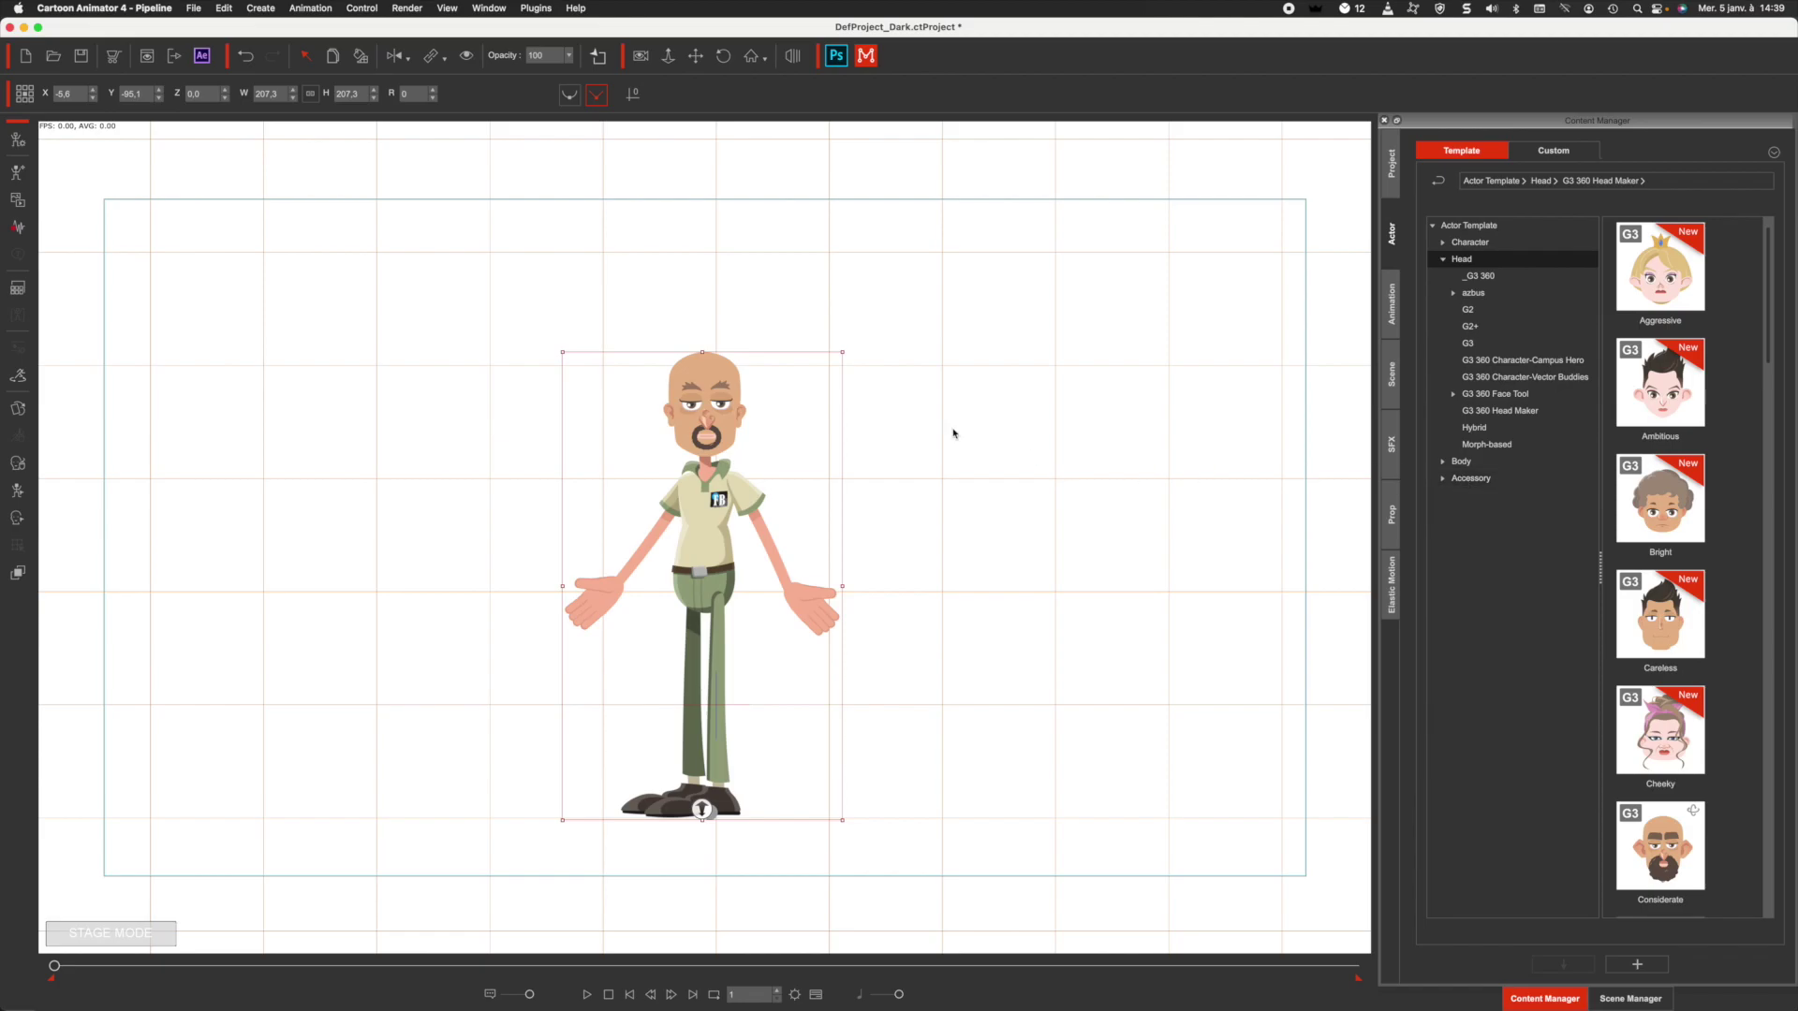
Step: Open the character in Composer mode and display the G3 360 Head Maker hair templates
{"action": "left_click", "coordinate": [20, 147]}
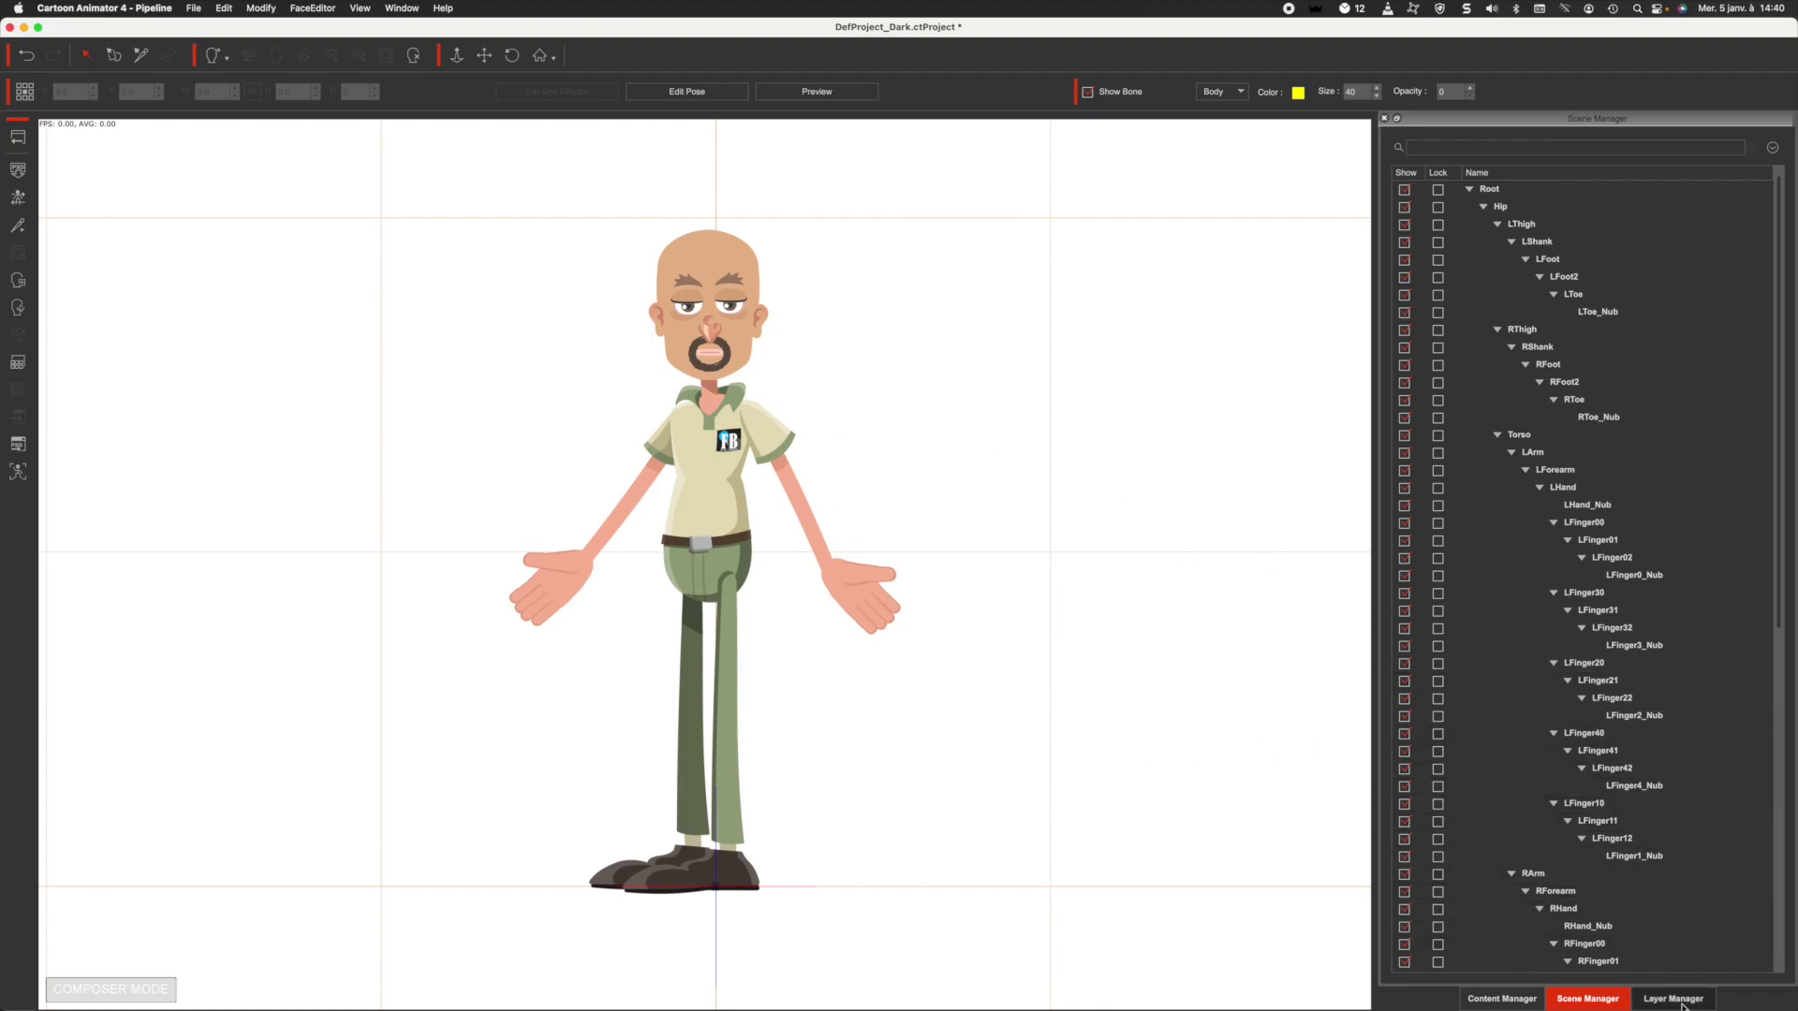
{"action": "left_click", "coordinate": [1501, 998]}
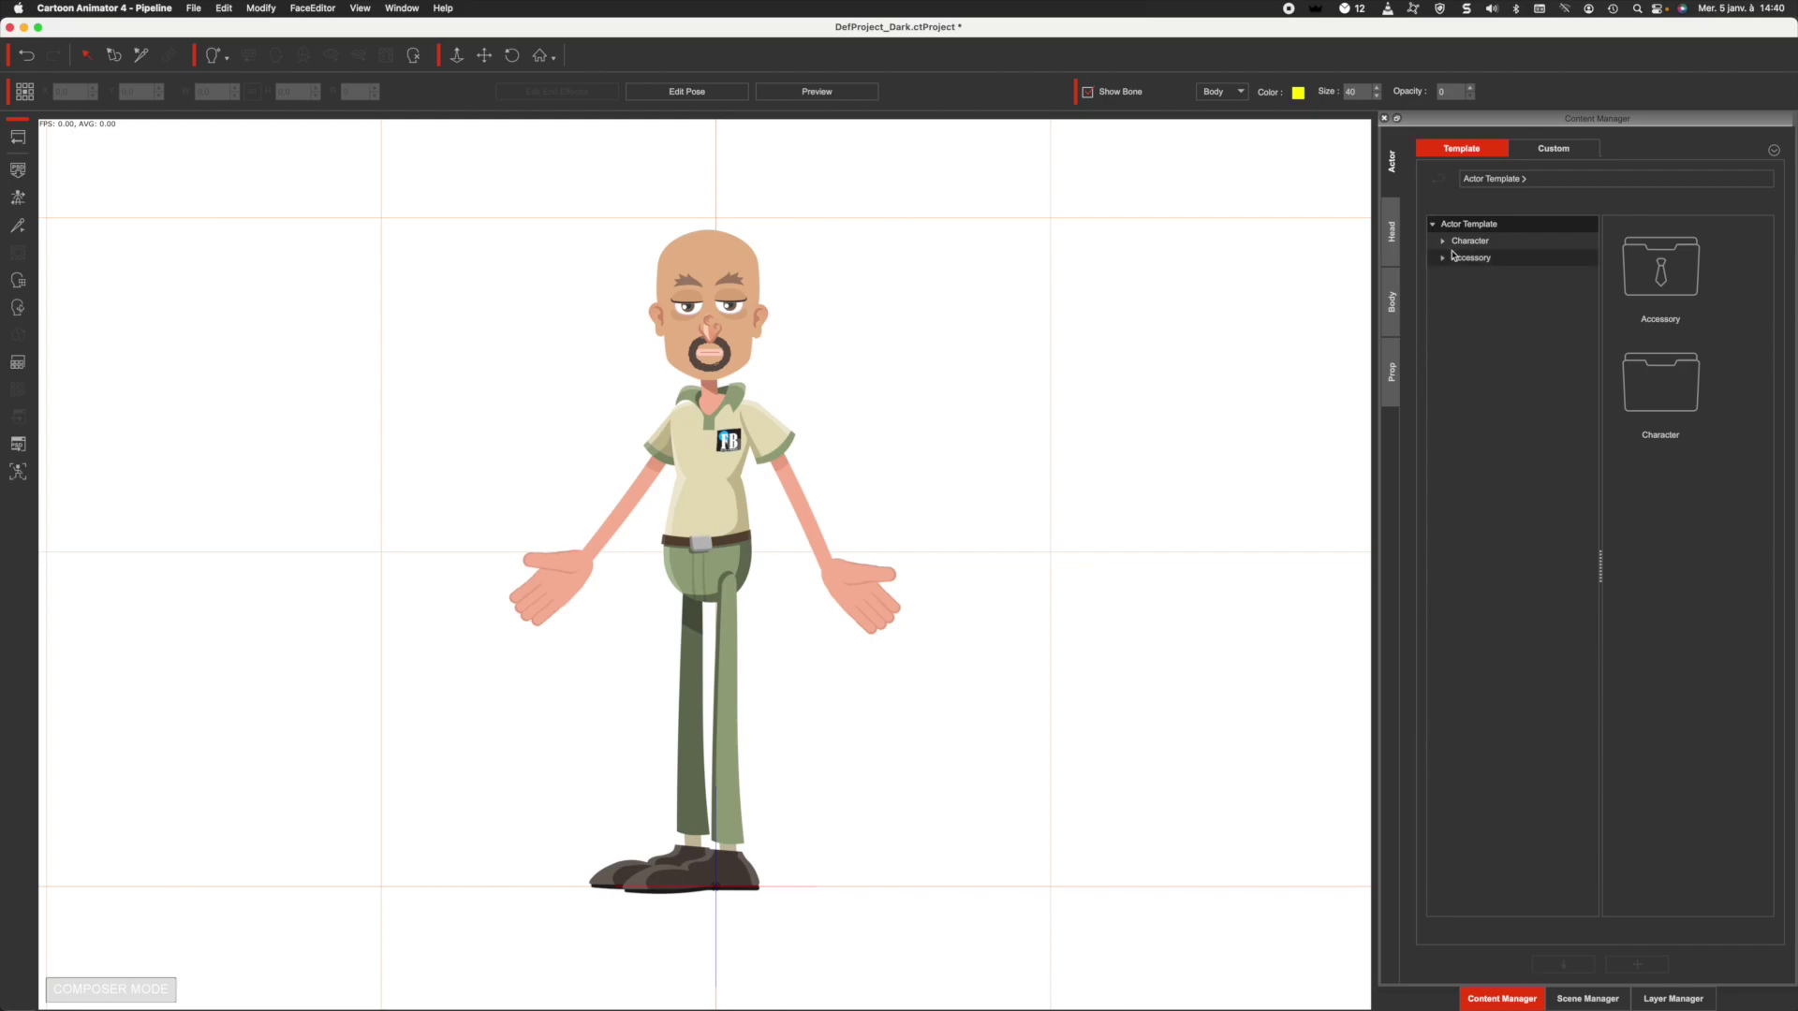
{"action": "left_click", "coordinate": [1391, 236]}
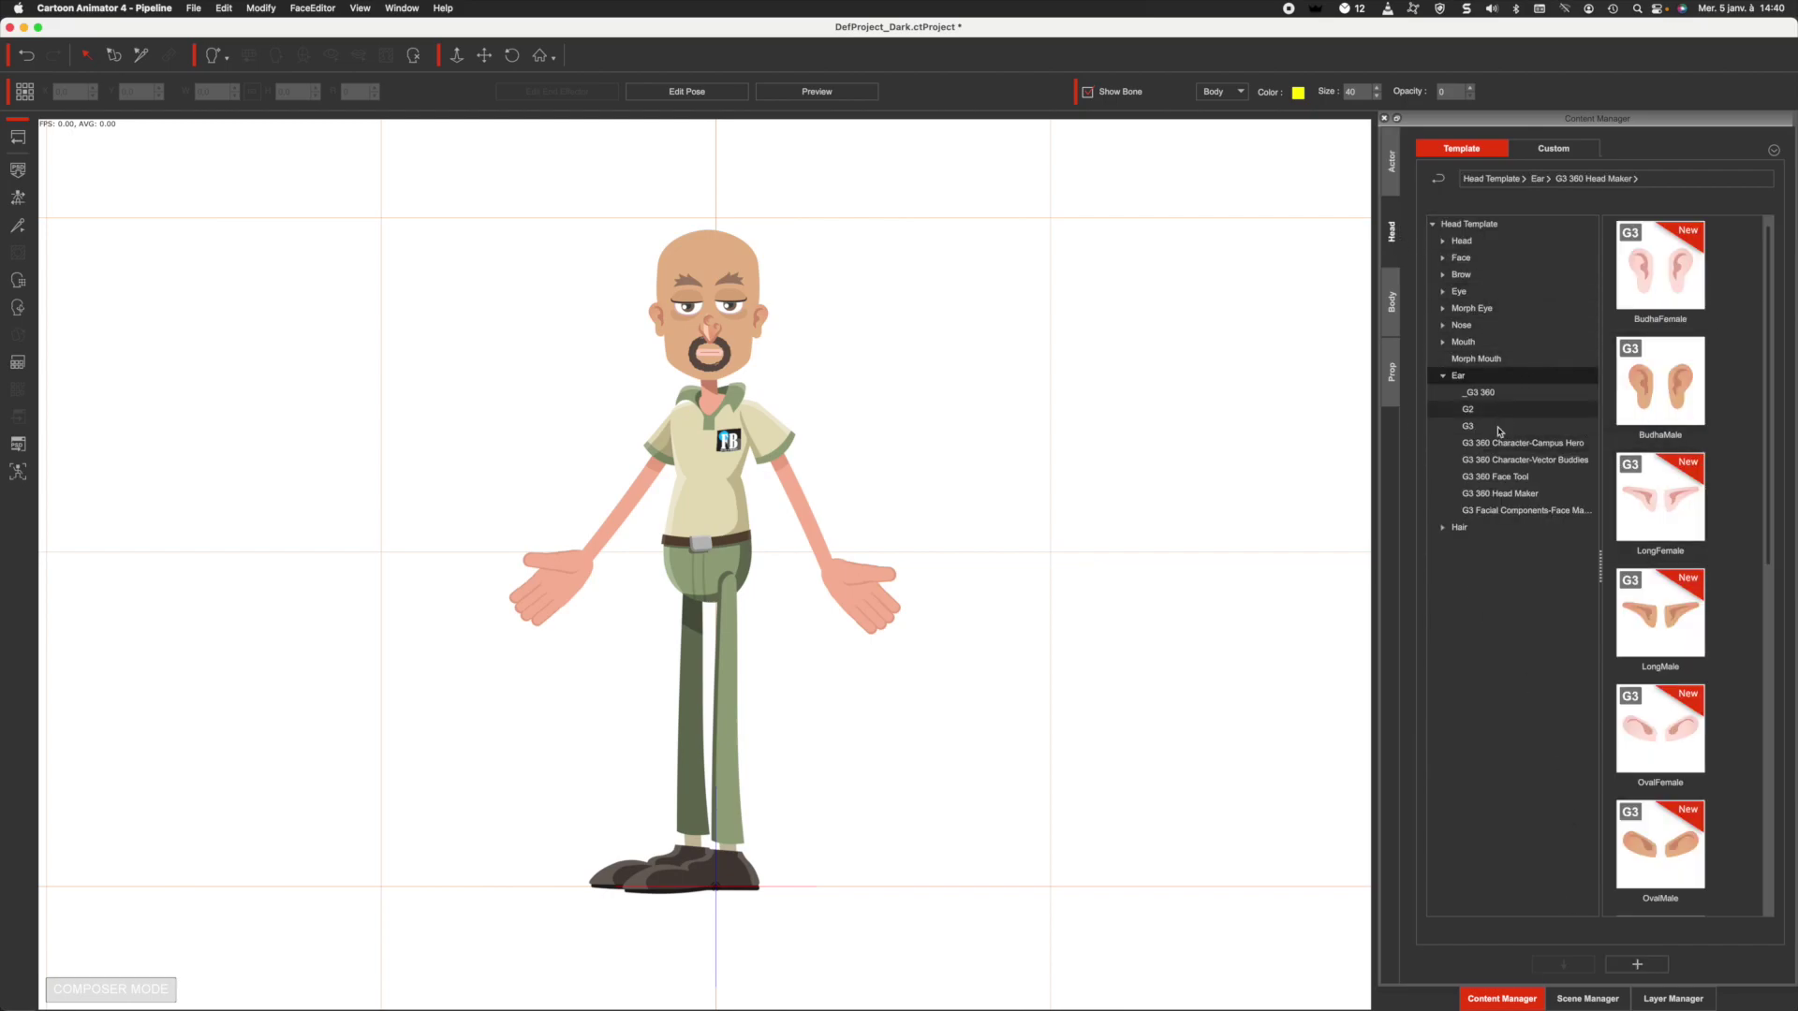
{"action": "left_click", "coordinate": [1442, 527]}
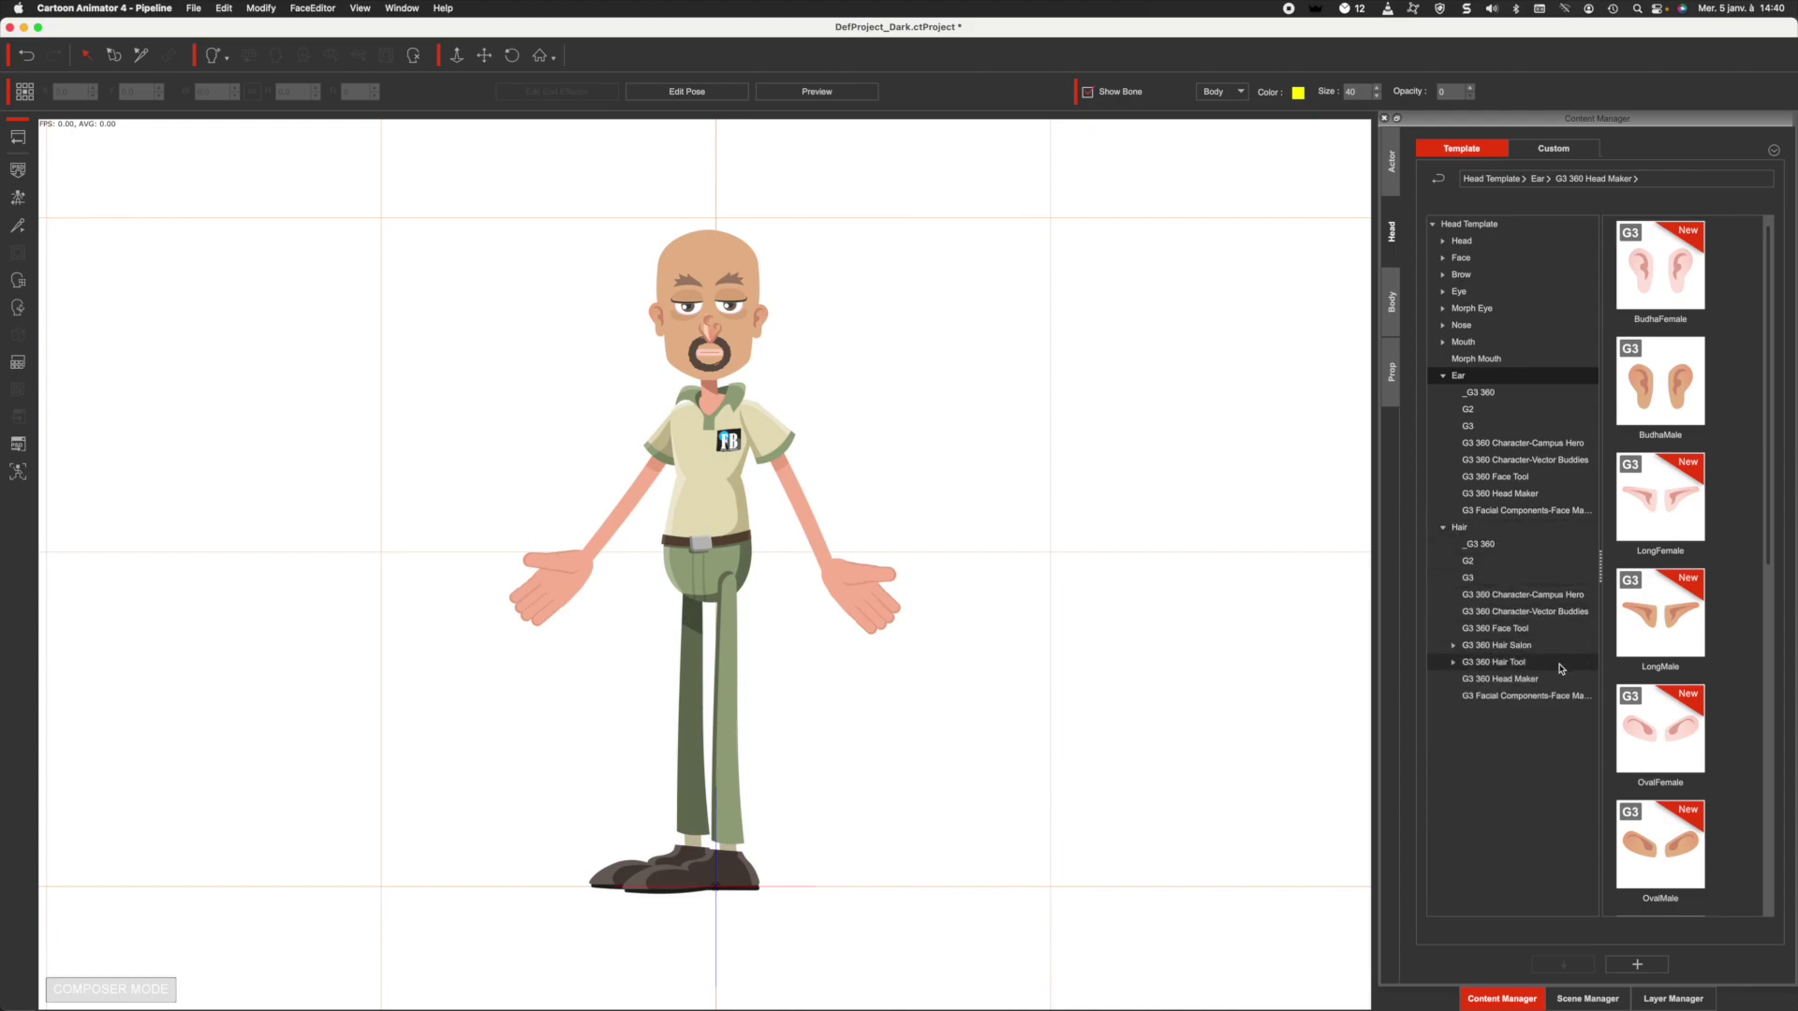
{"action": "left_click", "coordinate": [1508, 680]}
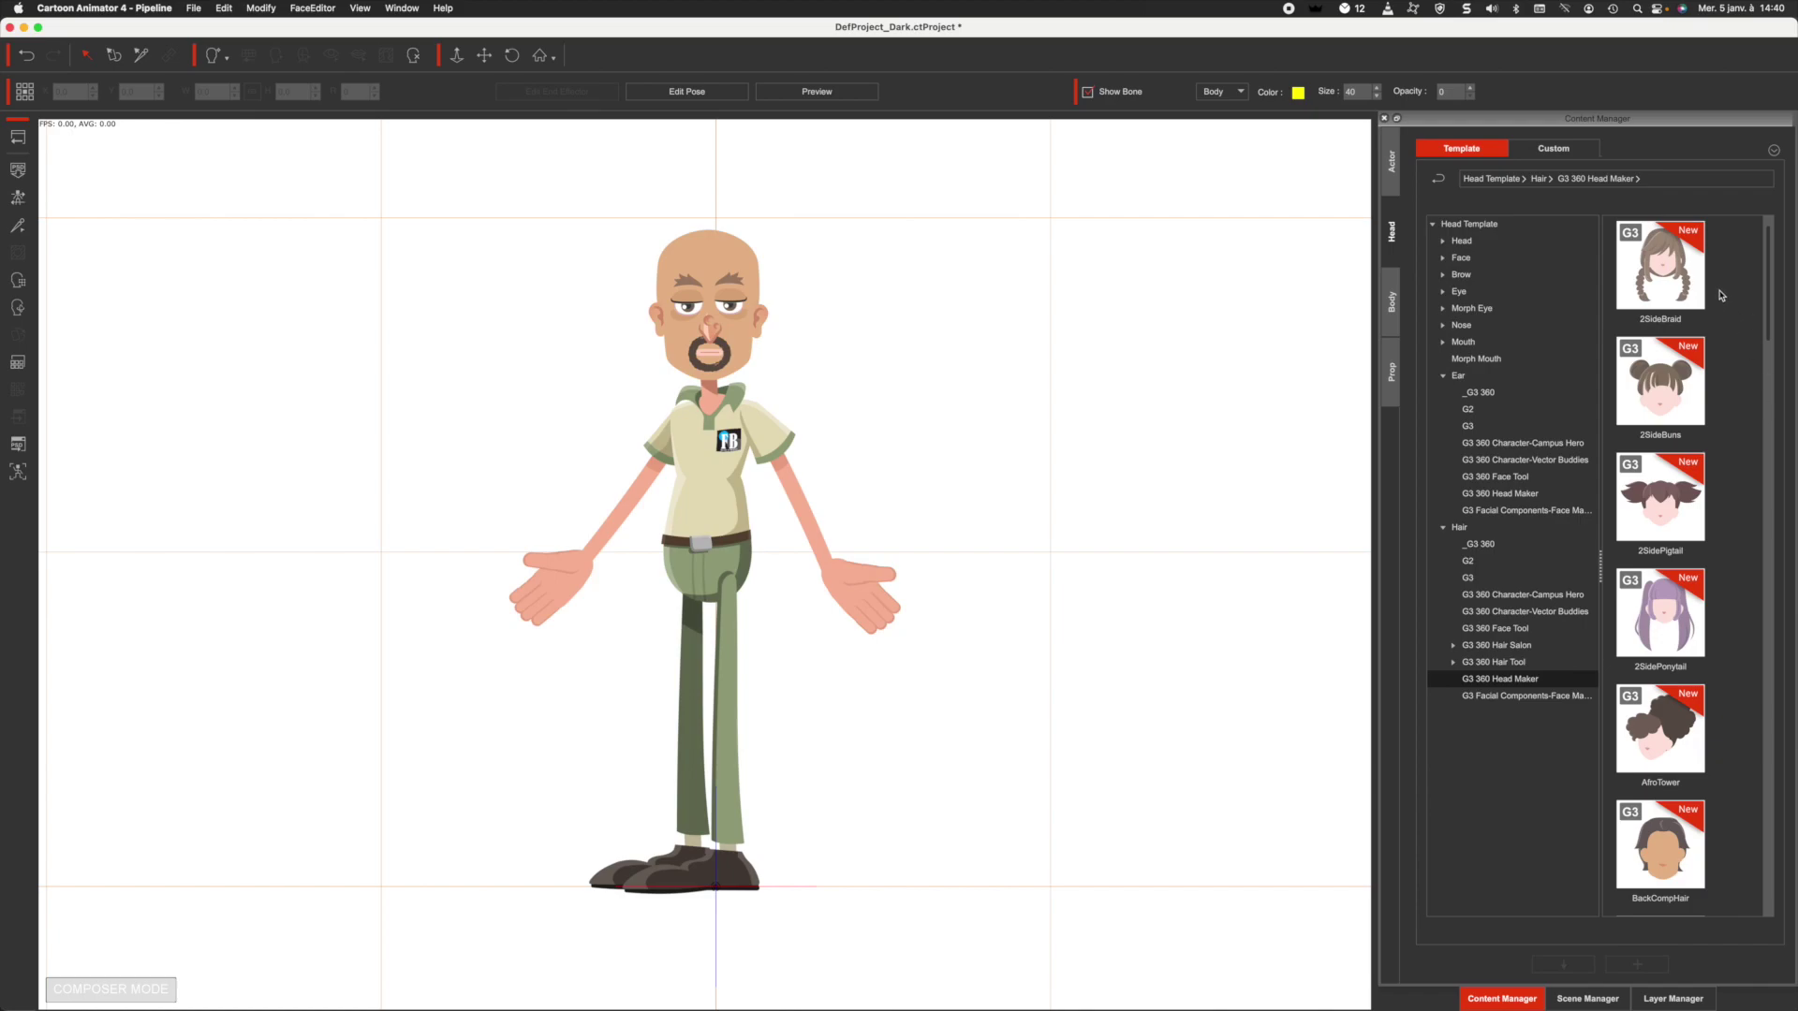
Step: Apply the Lenhador hair template to the character's head and return to the stage
{"action": "scroll", "coordinate": [1675, 691], "scroll_direction": "down", "scroll_amount": 3}
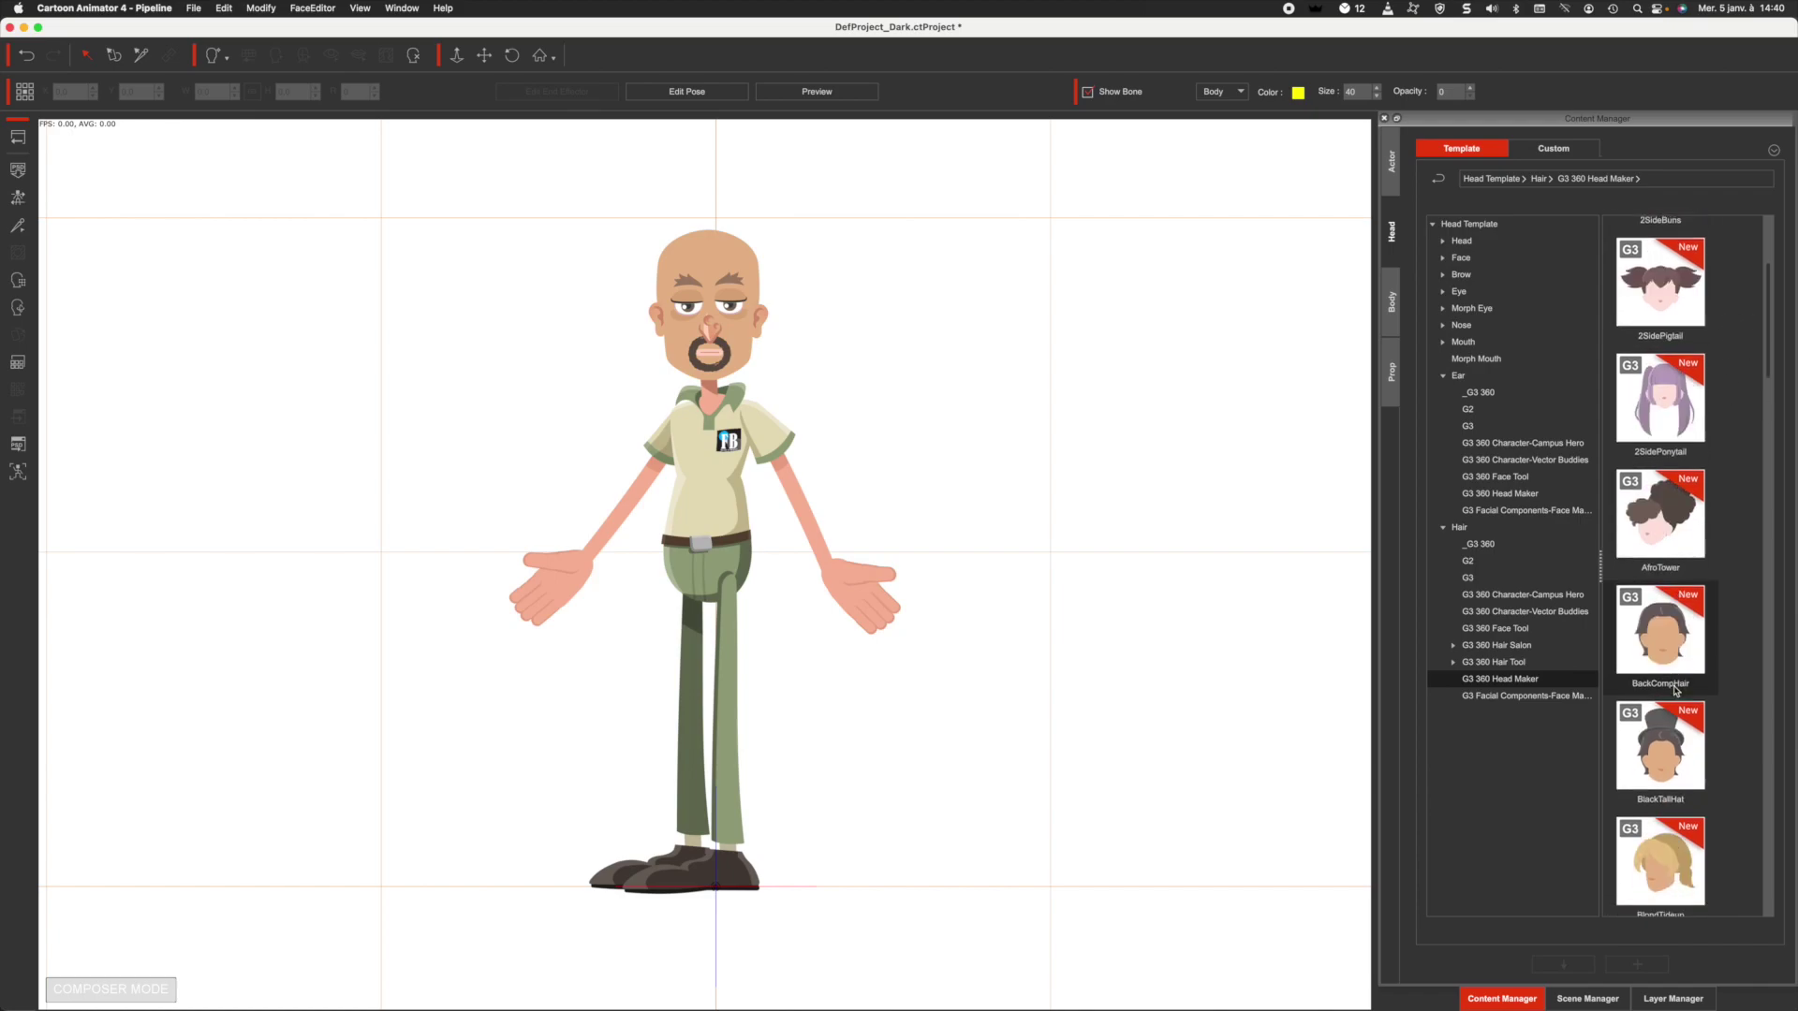
{"action": "scroll", "coordinate": [1675, 691], "scroll_direction": "down", "scroll_amount": 1}
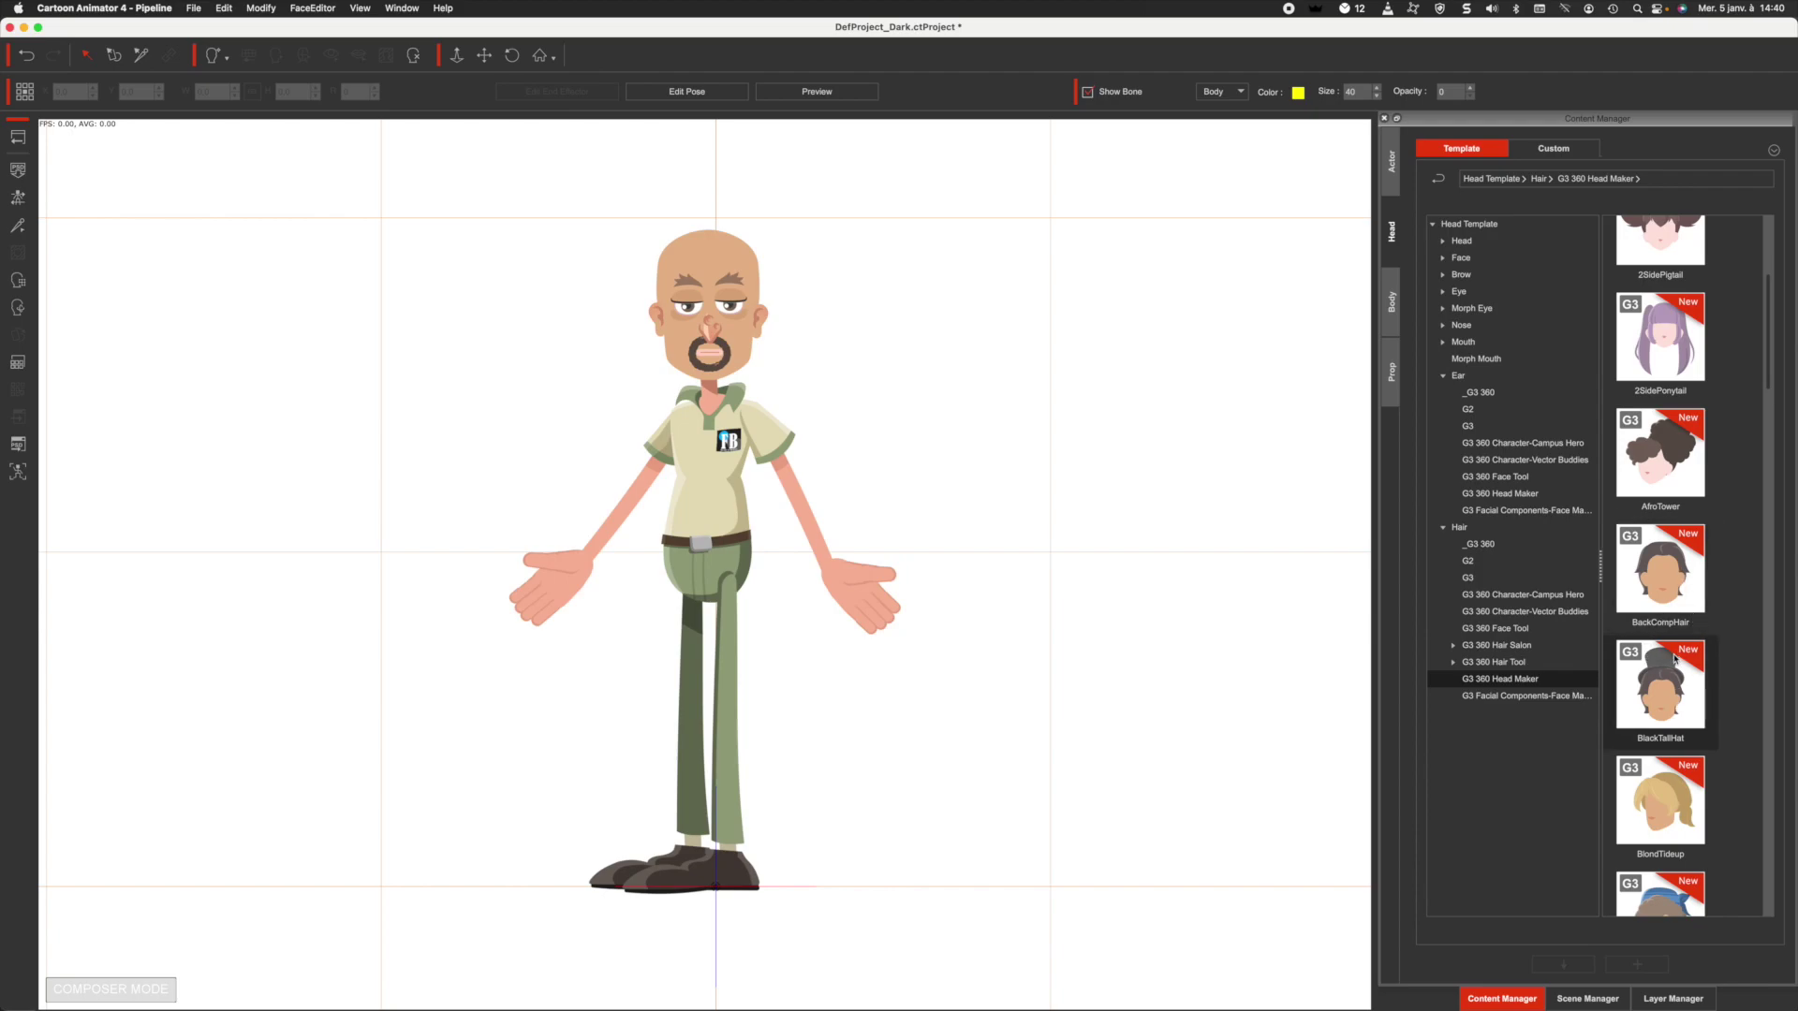
{"action": "scroll", "coordinate": [1652, 667], "scroll_direction": "down", "scroll_amount": 8}
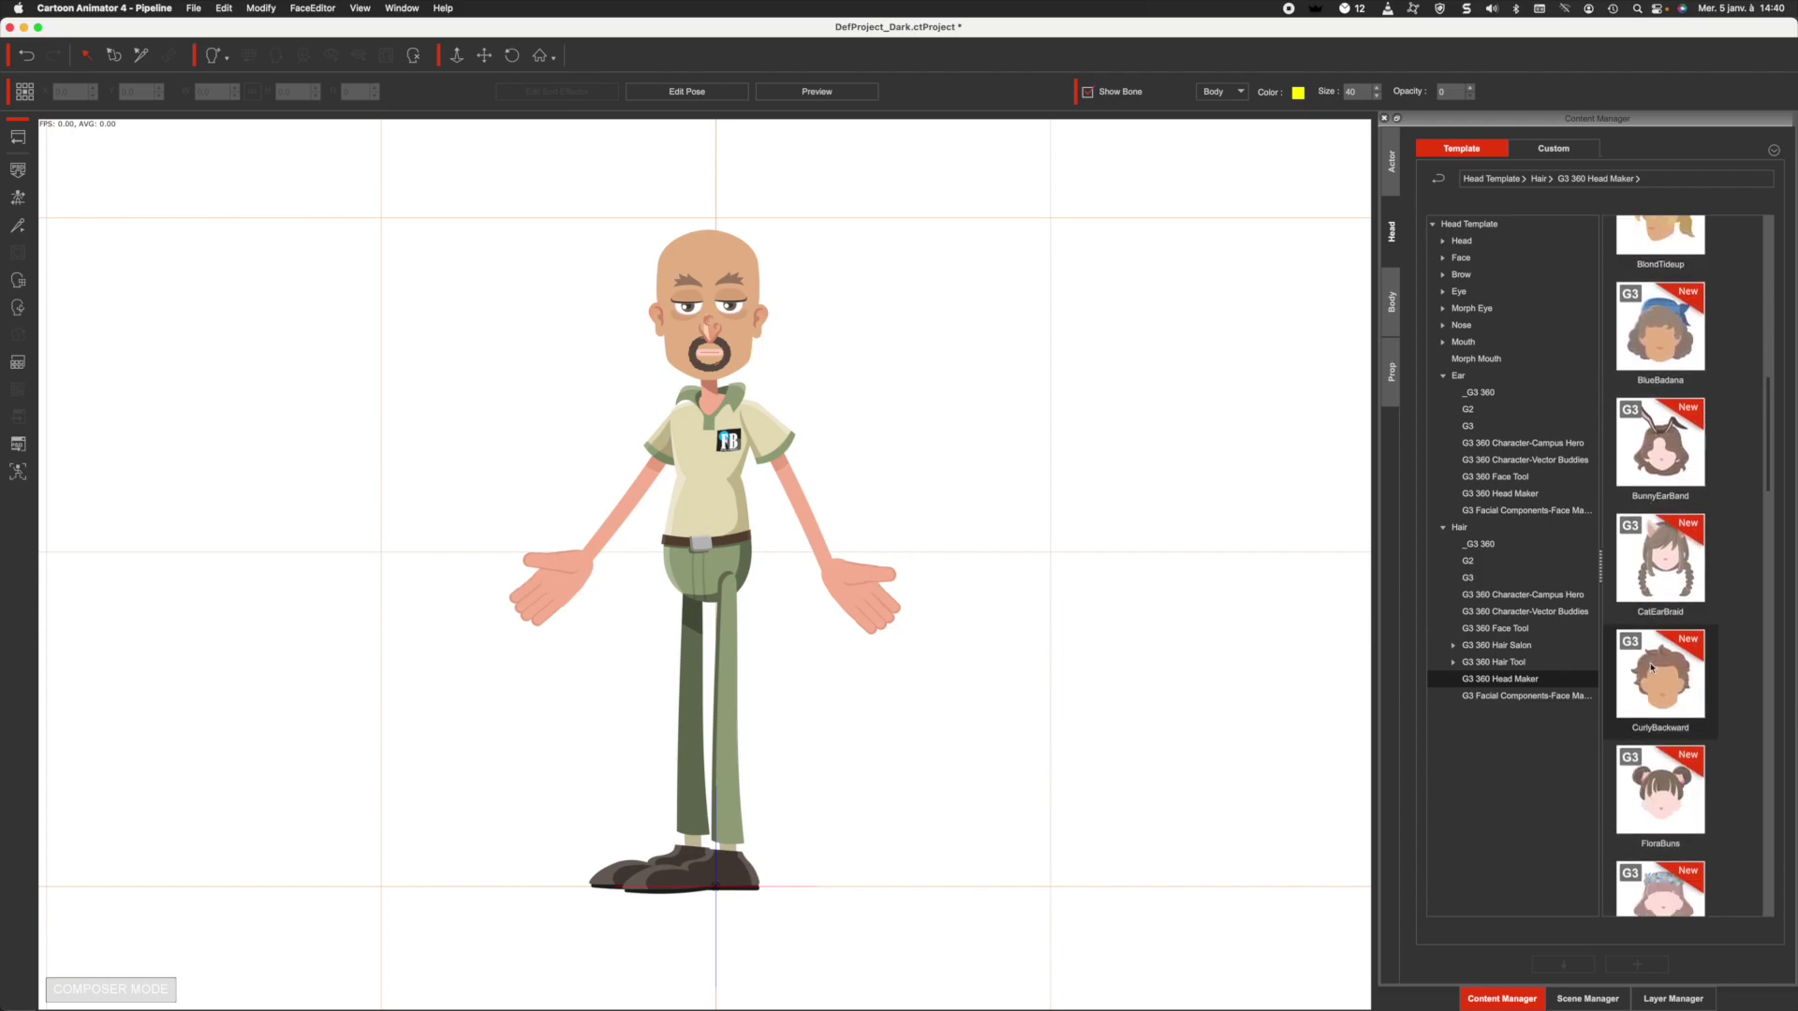
{"action": "scroll", "coordinate": [1652, 667], "scroll_direction": "down", "scroll_amount": 3}
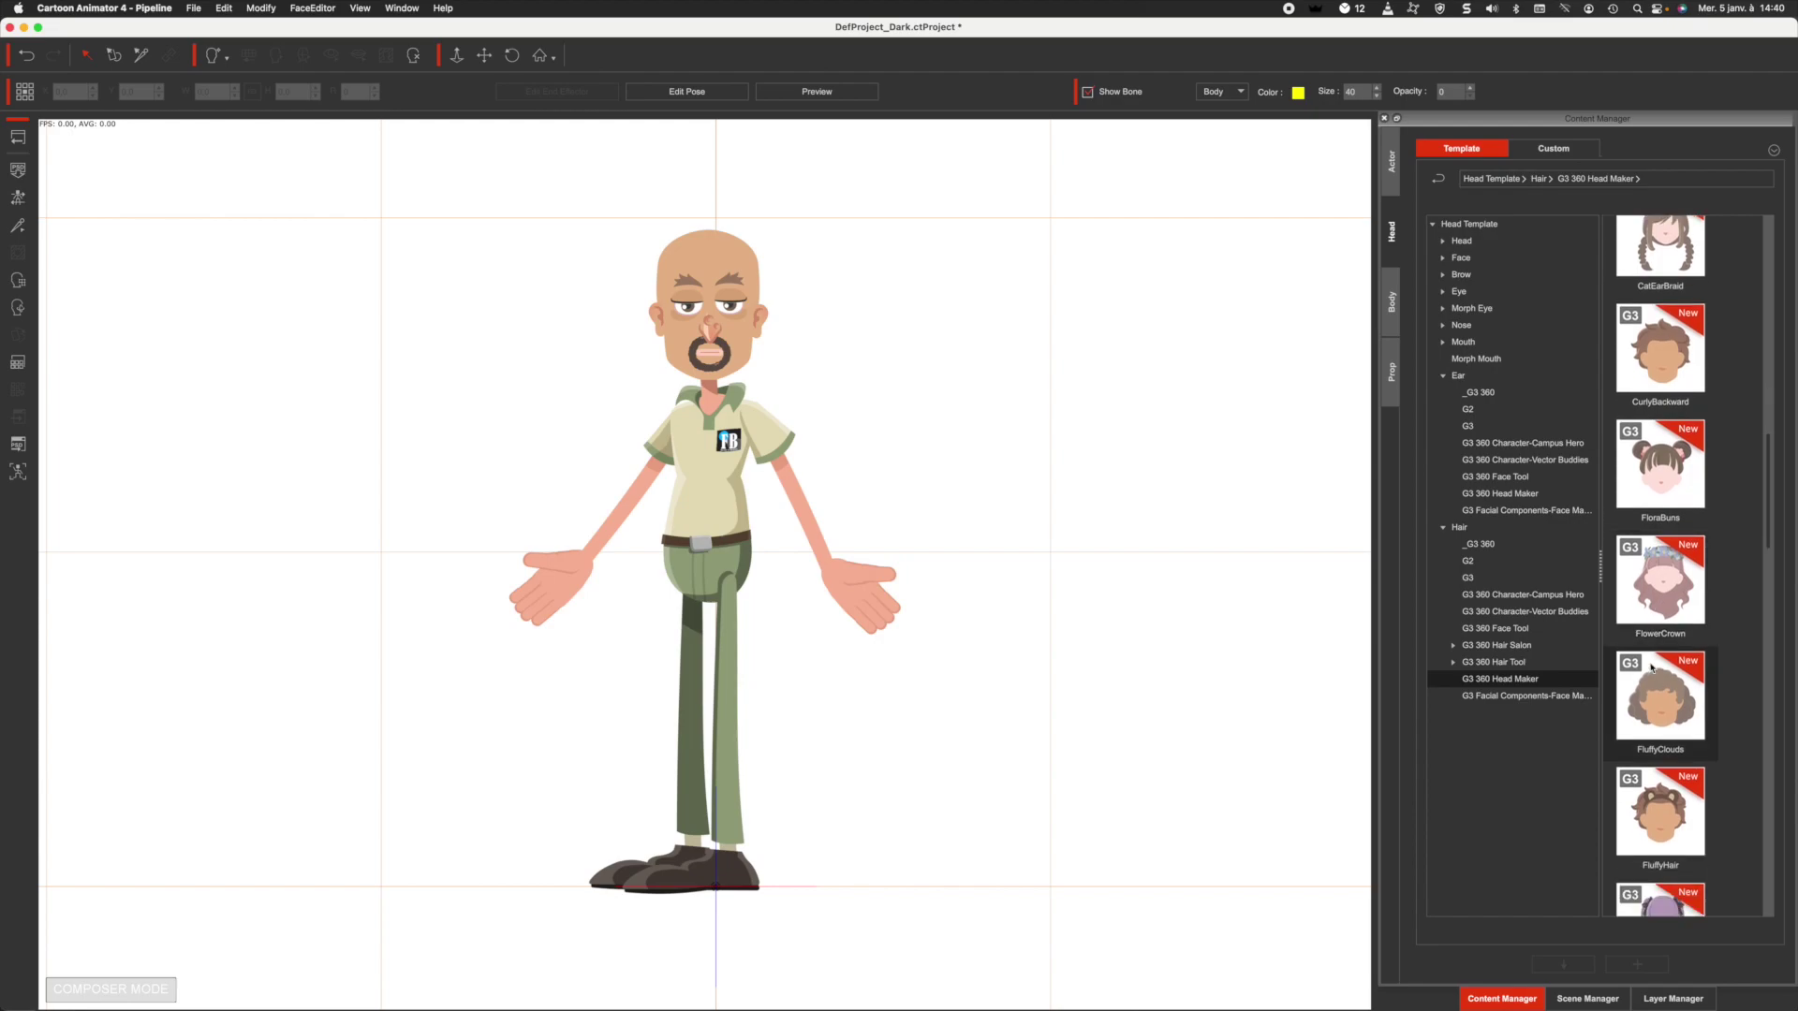
{"action": "scroll", "coordinate": [1651, 668], "scroll_direction": "down", "scroll_amount": 2}
{"action": "scroll", "coordinate": [1651, 668], "scroll_direction": "down", "scroll_amount": 4}
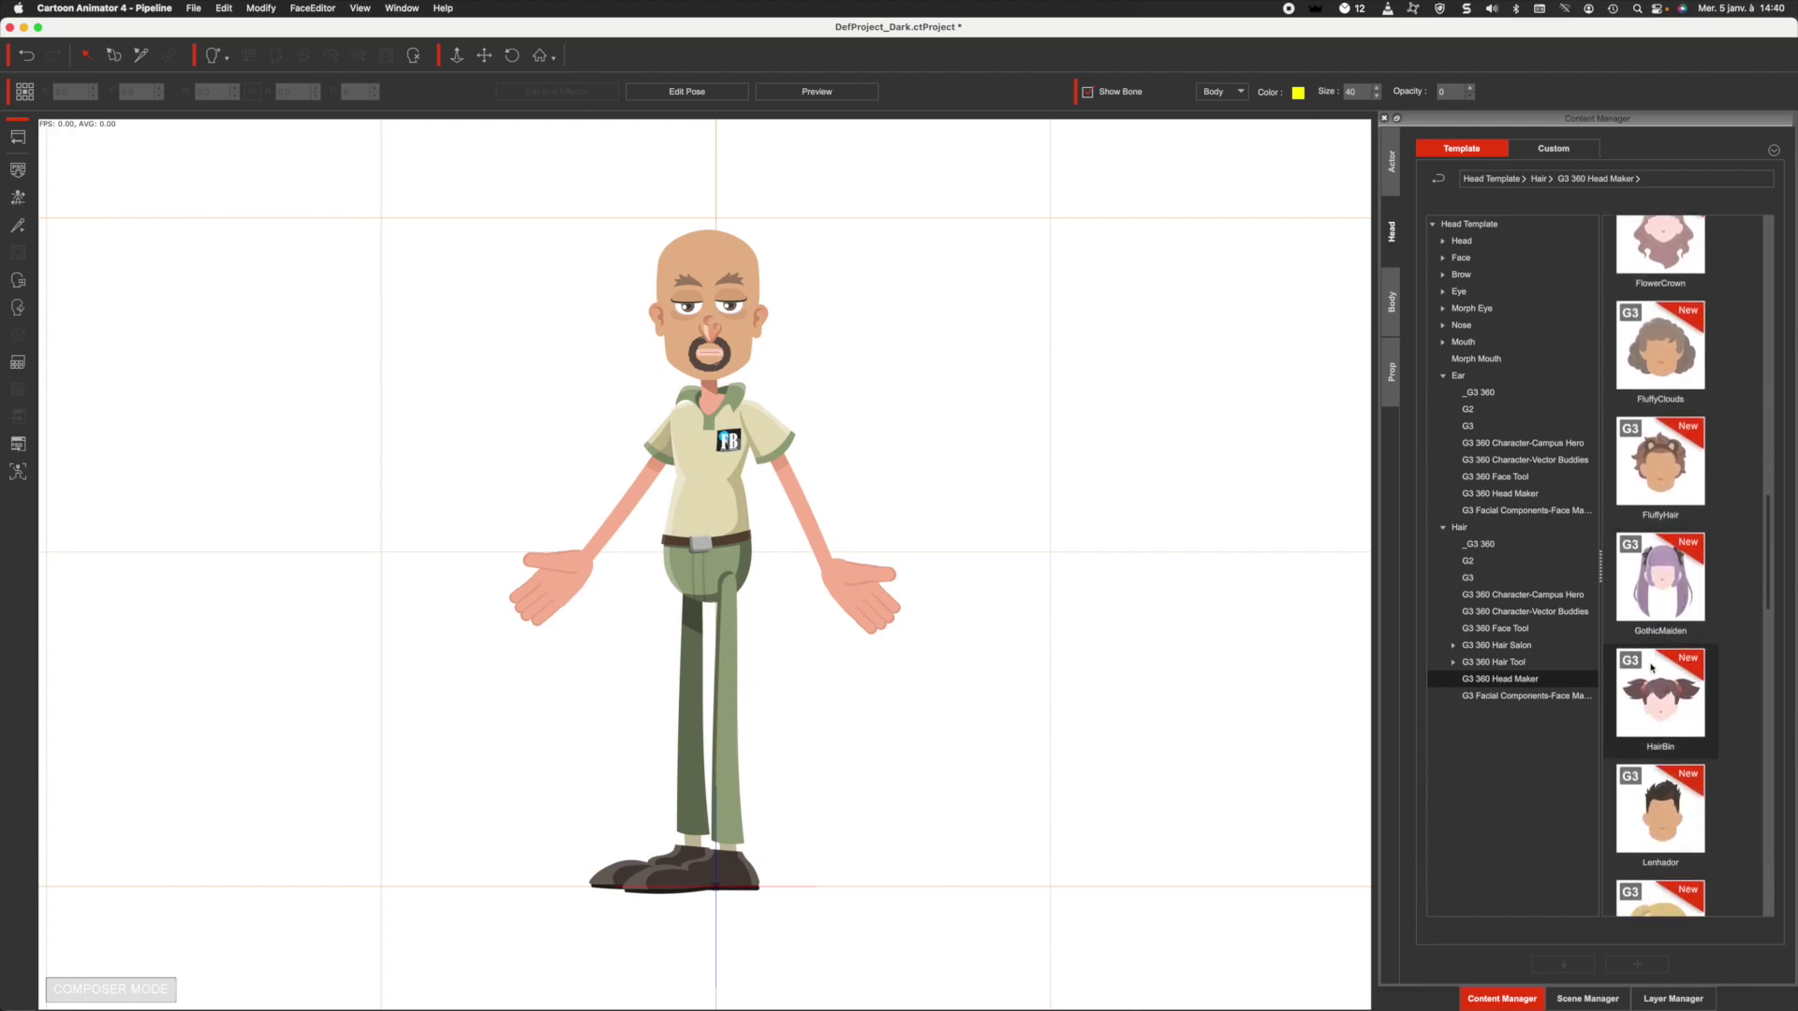
{"action": "scroll", "coordinate": [1652, 667], "scroll_direction": "down", "scroll_amount": 1}
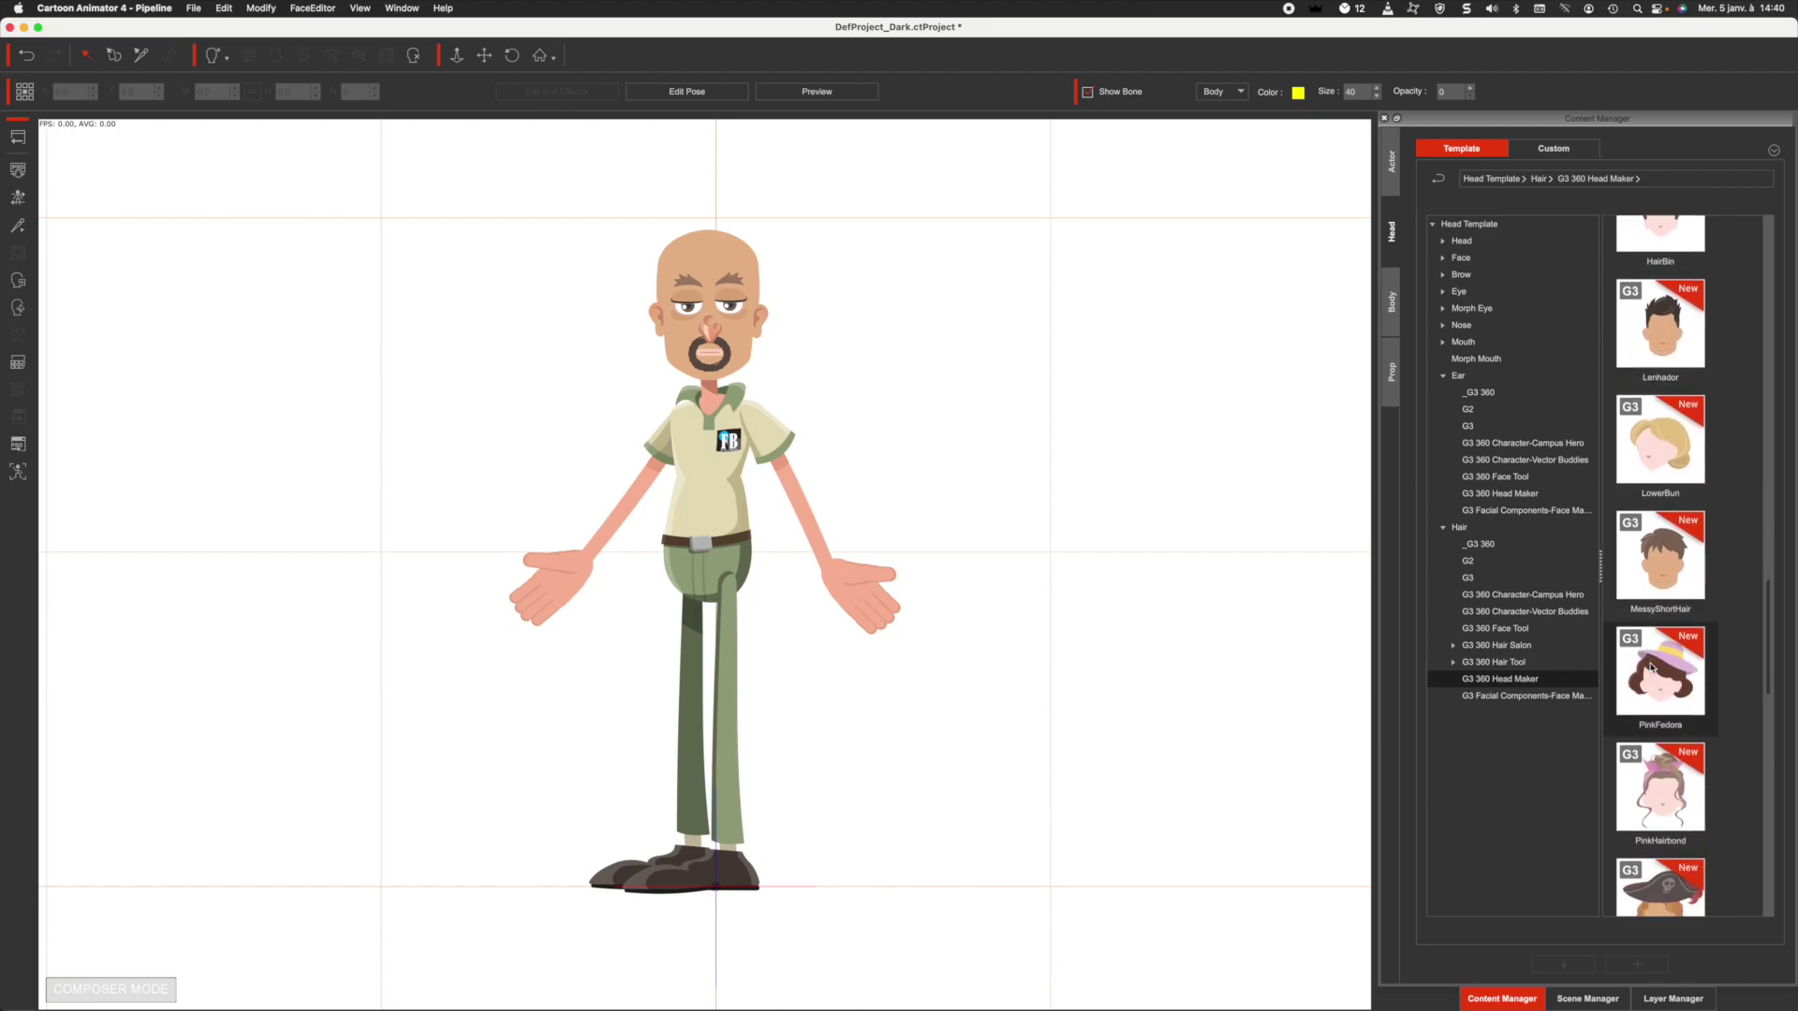
{"action": "scroll", "coordinate": [1651, 667], "scroll_direction": "down", "scroll_amount": 5}
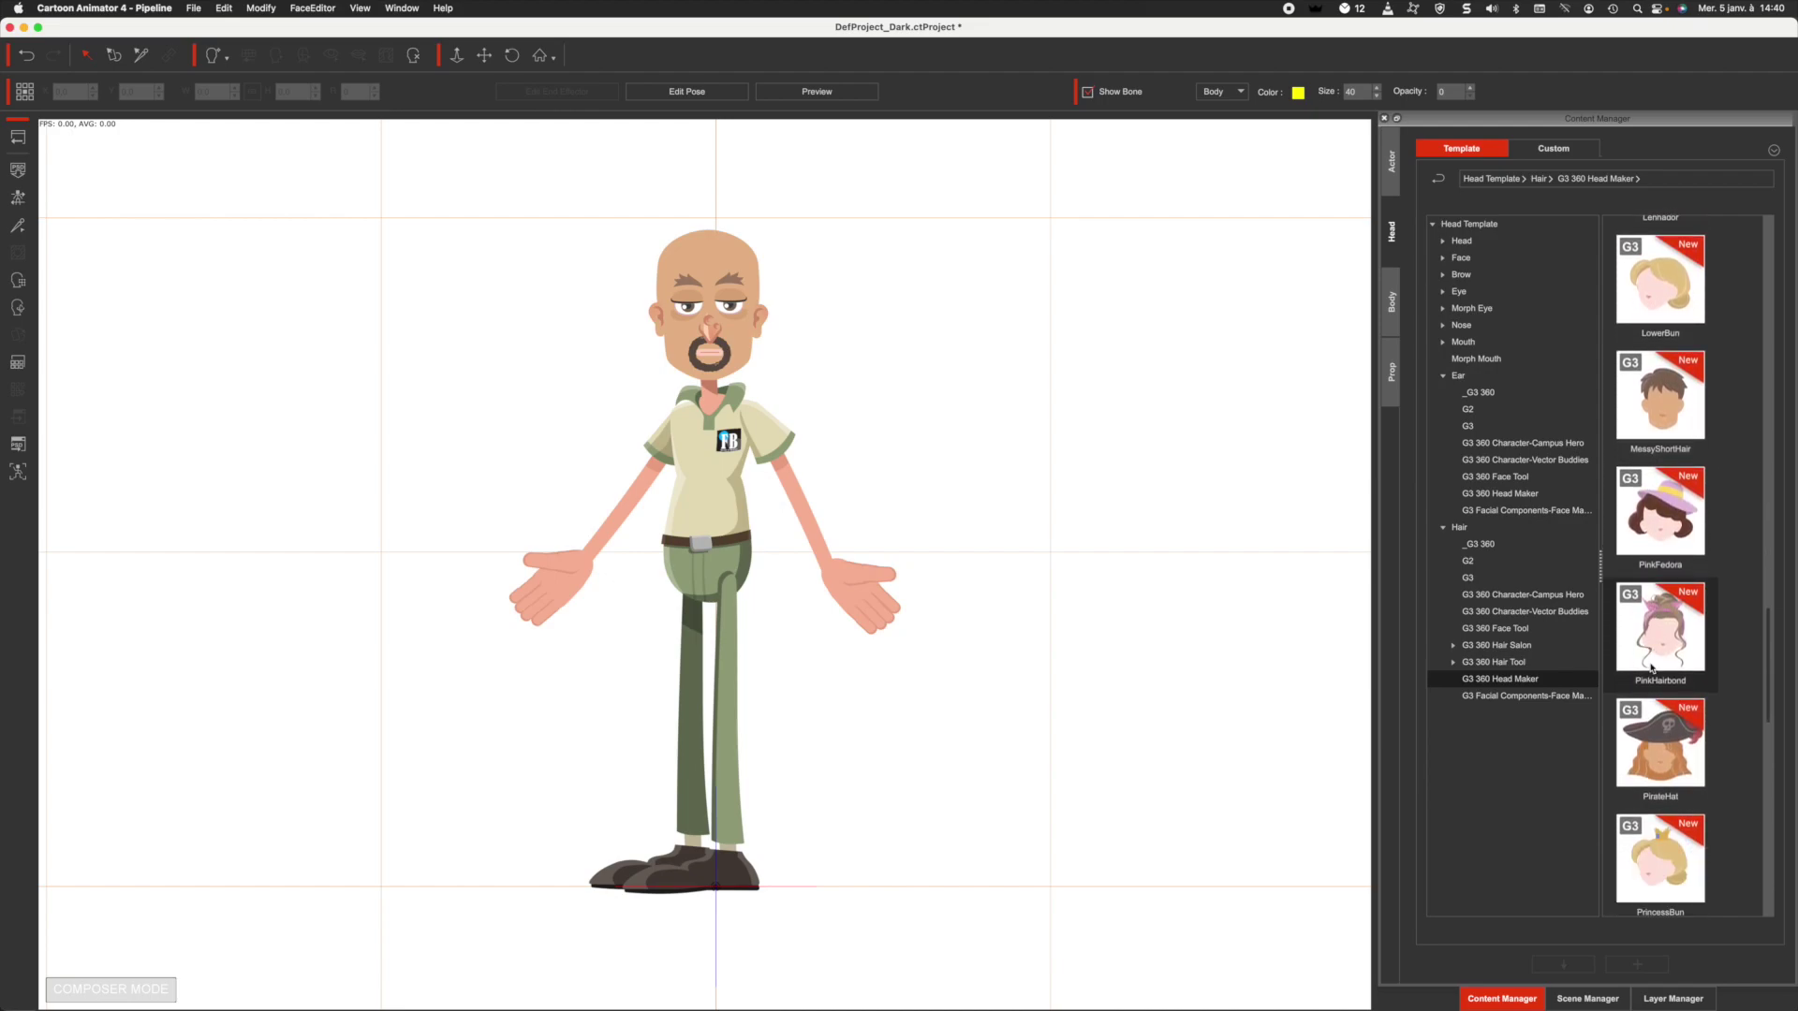
{"action": "scroll", "coordinate": [1651, 668], "scroll_direction": "up", "scroll_amount": 6}
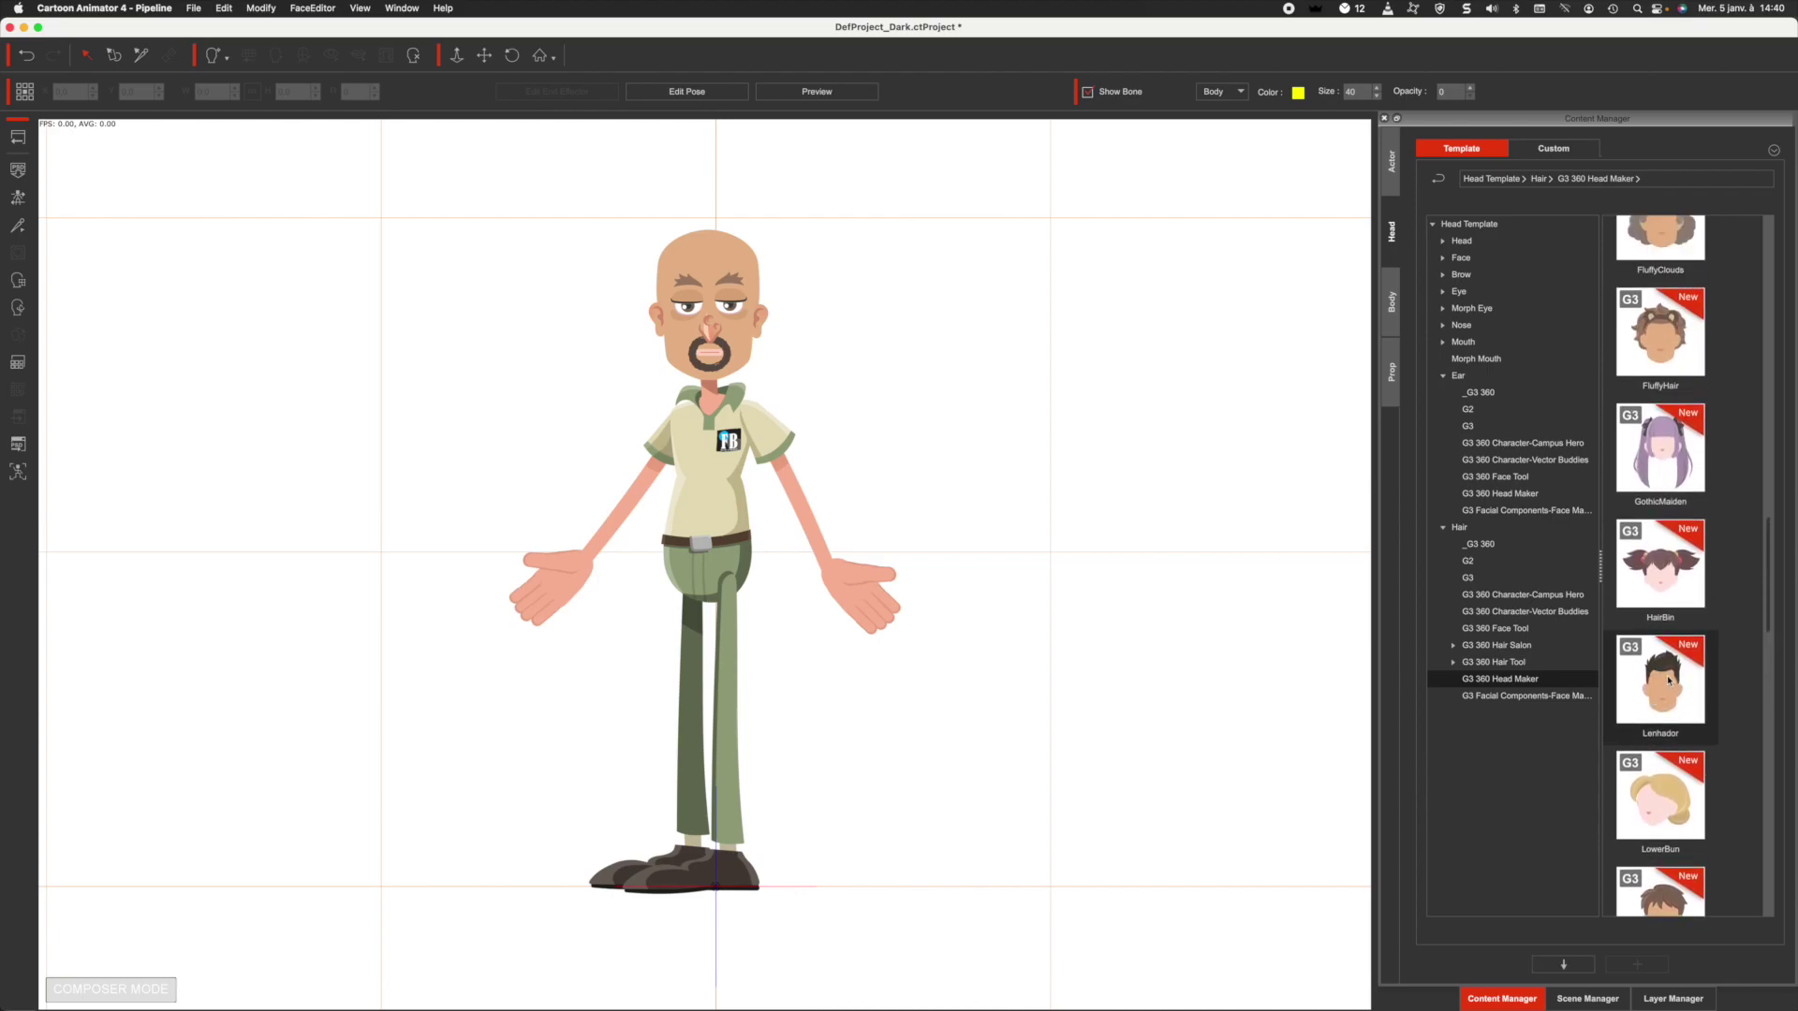
{"action": "left_click_drag", "start_coordinate": [1668, 681], "coordinate": [711, 257]}
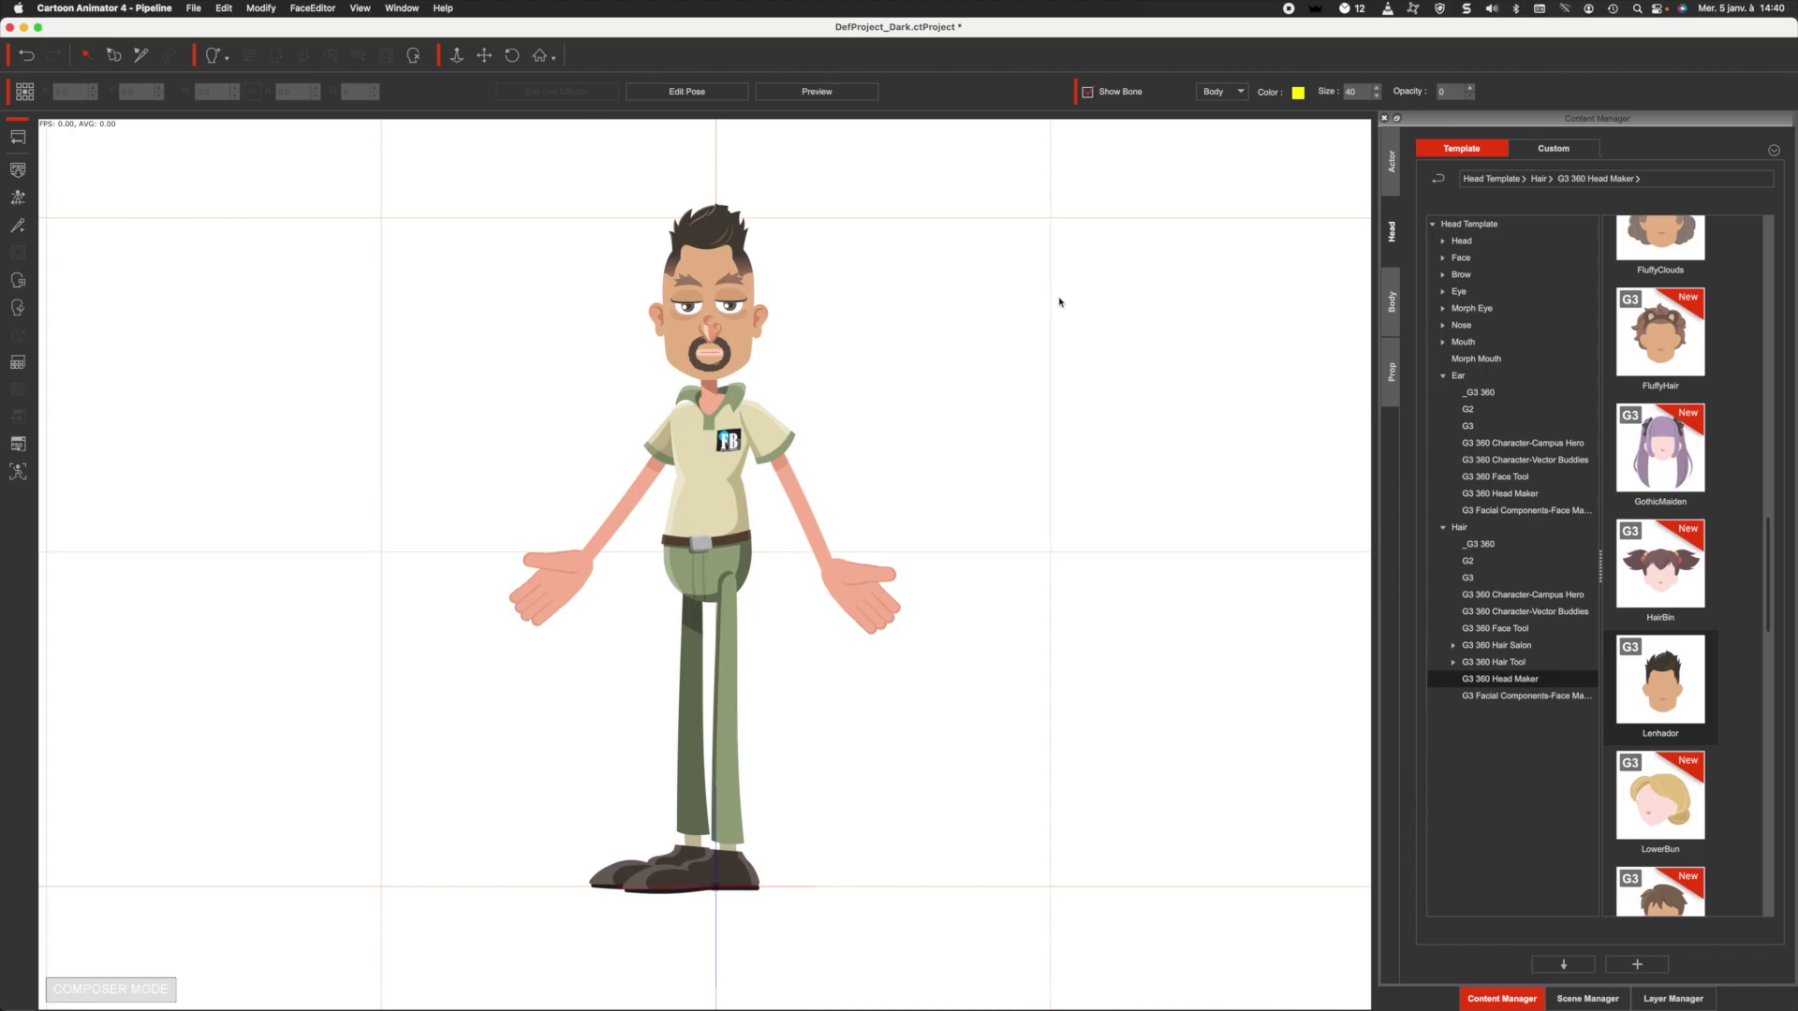
{"action": "left_click", "coordinate": [16, 141]}
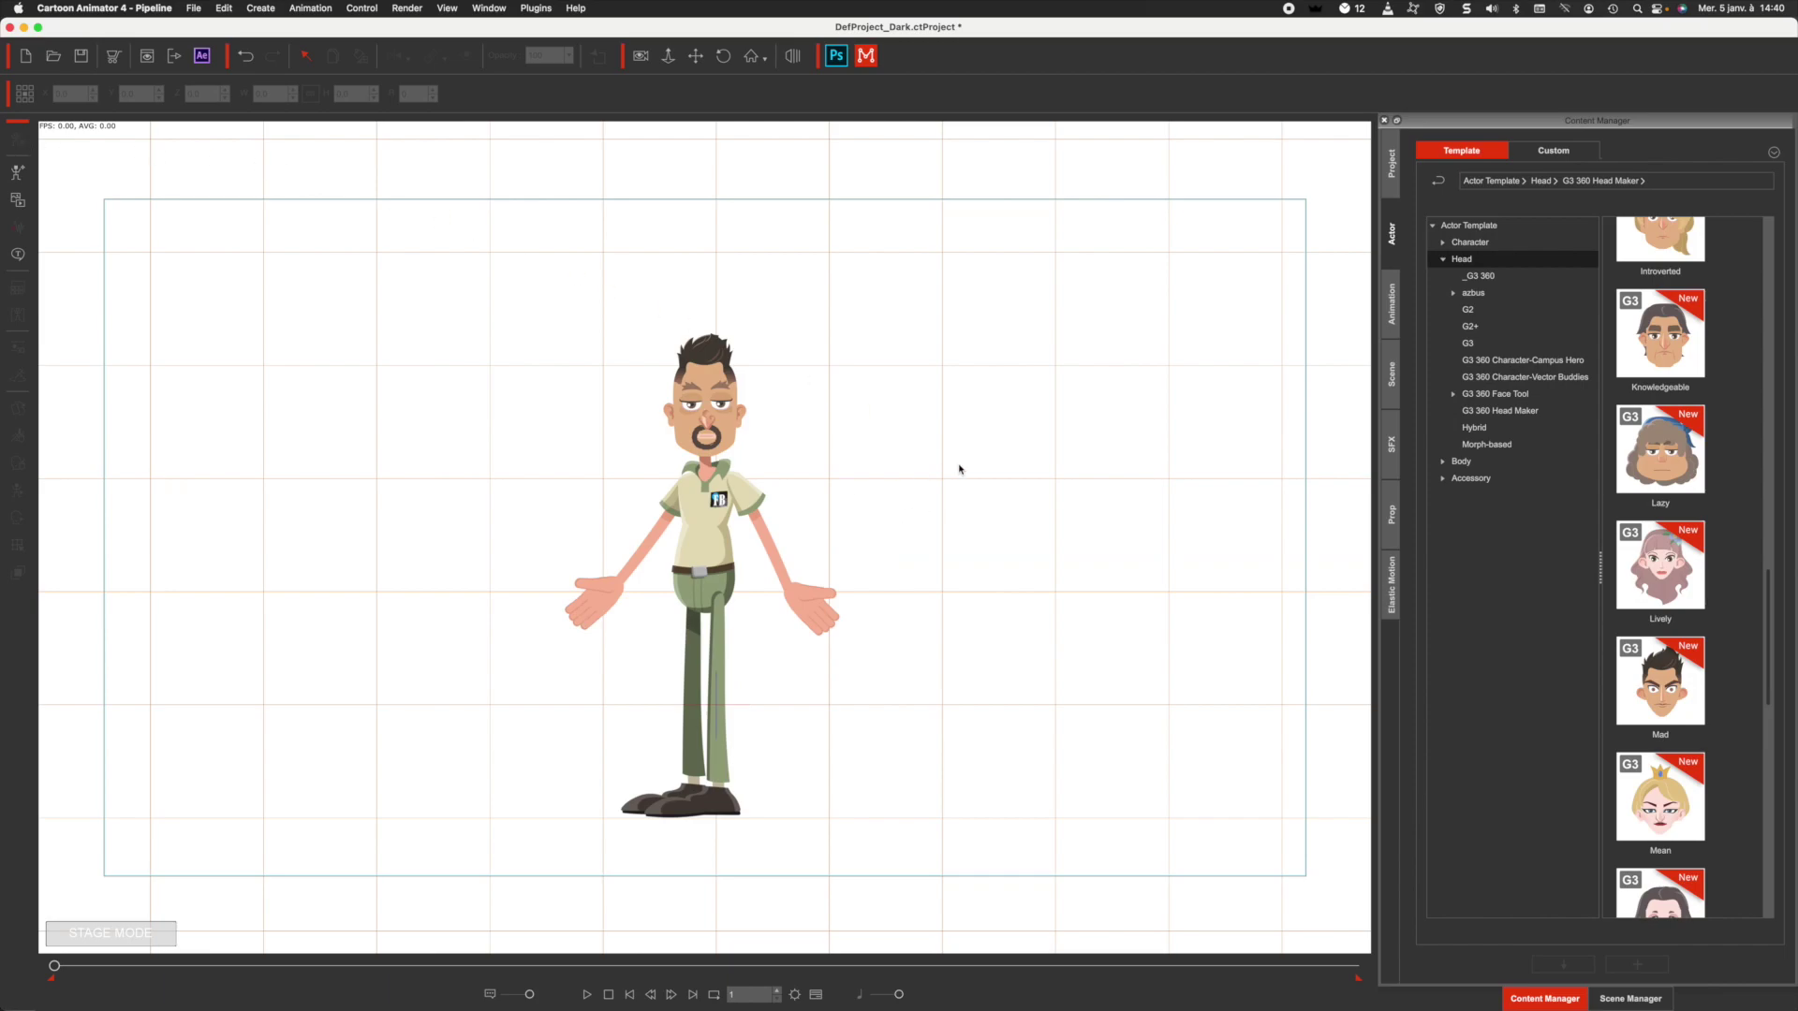
Step: Check the head rotation with the new hair using the Face Key Editor's head rotation gizmo
{"action": "left_click", "coordinate": [713, 497]}
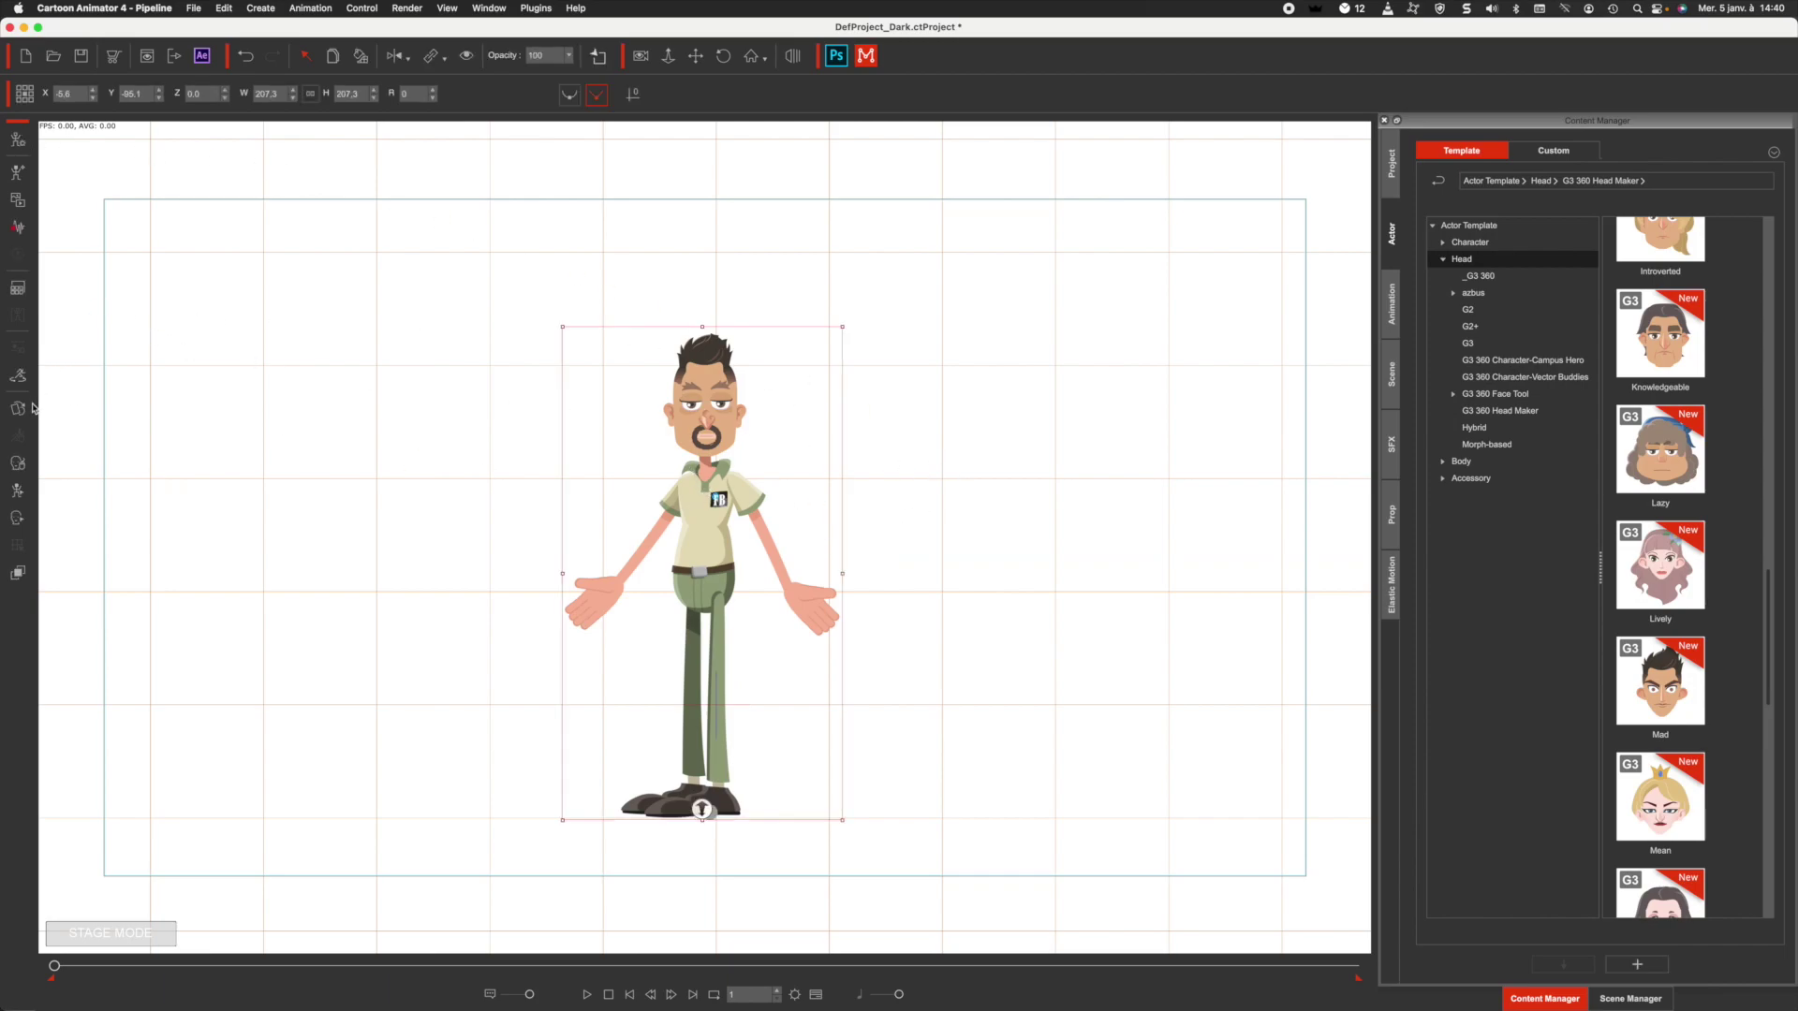
{"action": "left_click", "coordinate": [17, 522]}
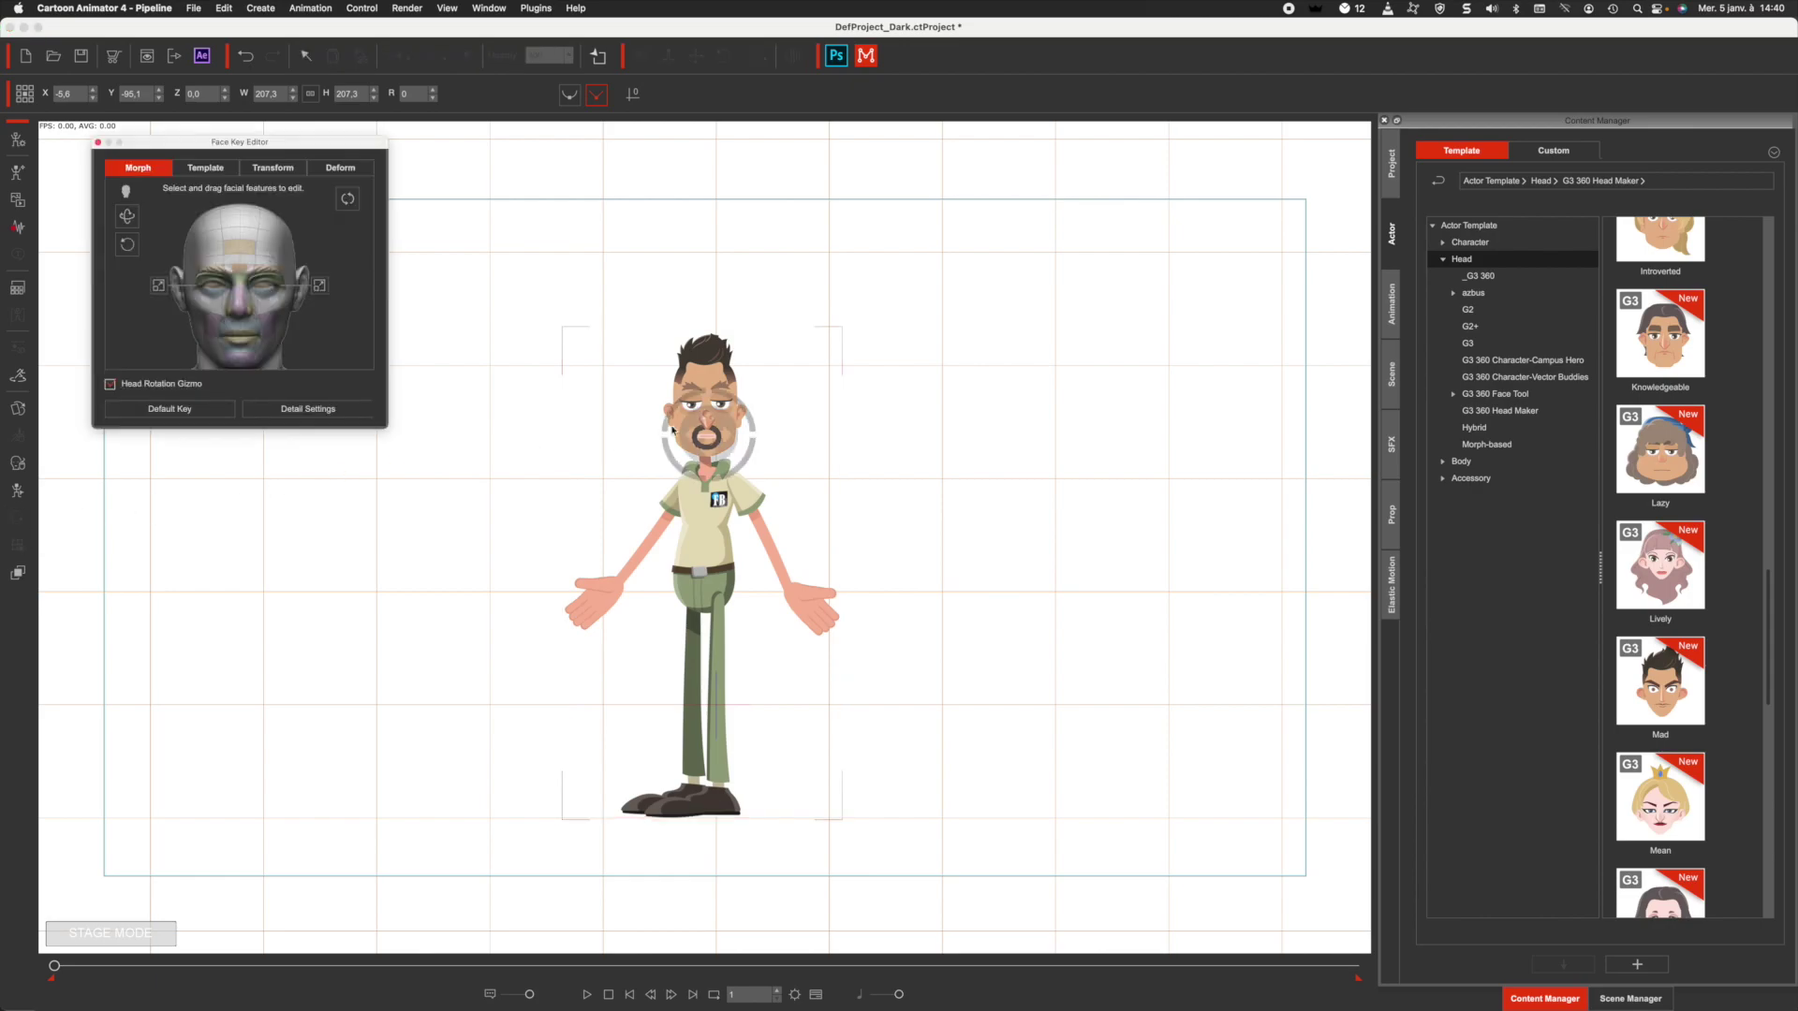
{"action": "mouse_move", "coordinate": [719, 432]}
{"action": "left_mouse_down"}
{"action": "mouse_move", "coordinate": [559, 435]}
{"action": "mouse_move", "coordinate": [950, 427]}
{"action": "mouse_move", "coordinate": [751, 300]}
{"action": "mouse_move", "coordinate": [610, 369]}
{"action": "mouse_move", "coordinate": [610, 477]}
{"action": "mouse_move", "coordinate": [783, 453]}
{"action": "mouse_move", "coordinate": [711, 429]}
{"action": "left_mouse_up"}
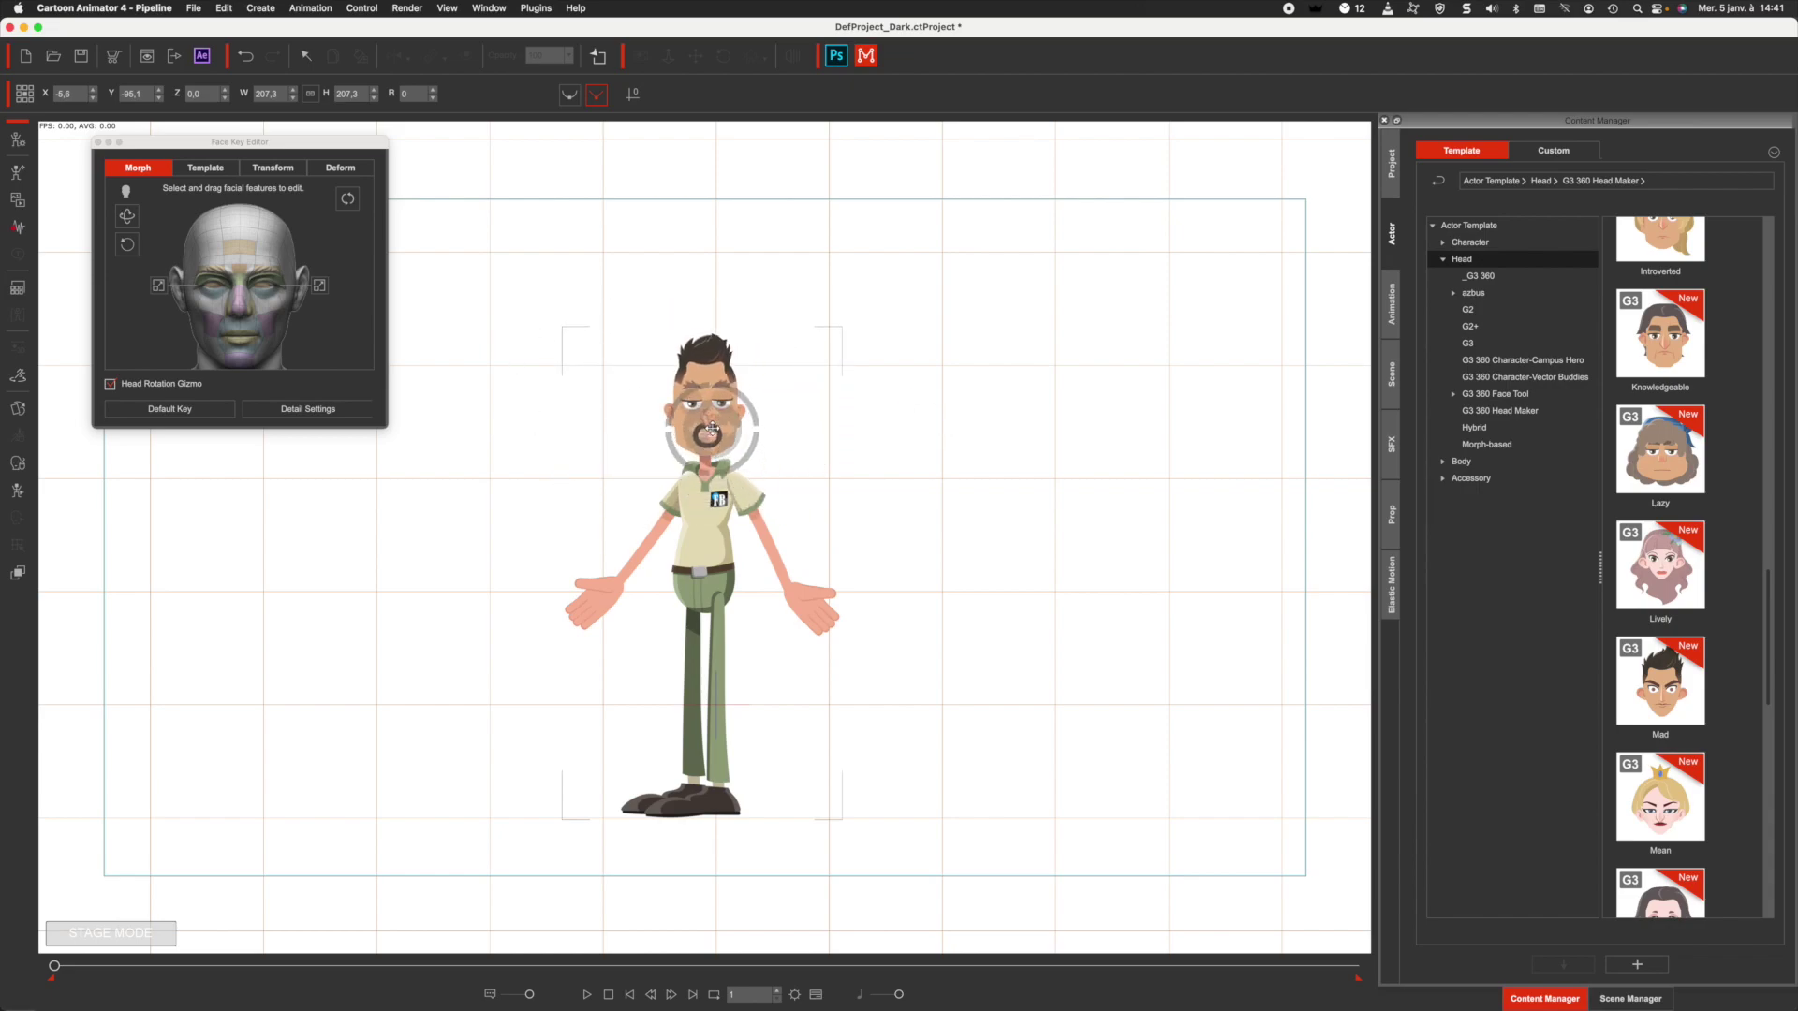
{"action": "left_click", "coordinate": [97, 141]}
Step: Apply the Akwardness motion from the 1 - G3 HUMAINS > HOMMES 360 > Side animation templates to the male character and preview it
{"action": "left_click", "coordinate": [1391, 305]}
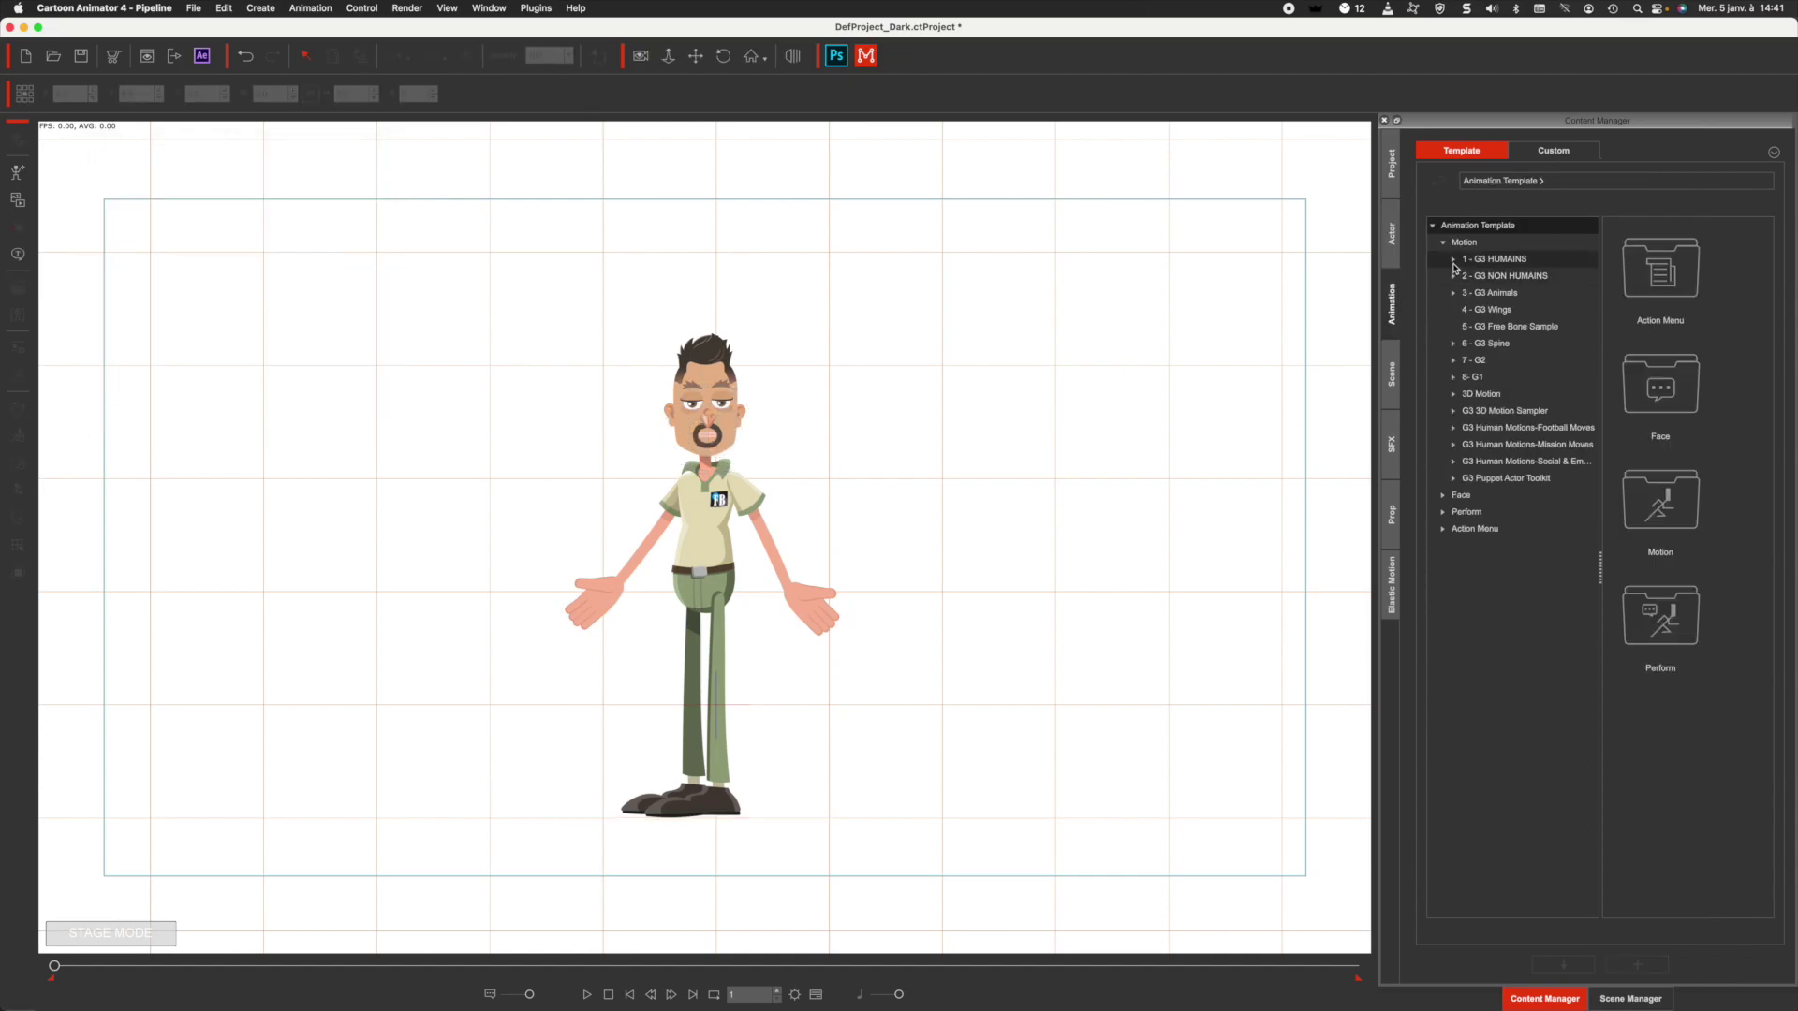
{"action": "left_click", "coordinate": [1453, 261]}
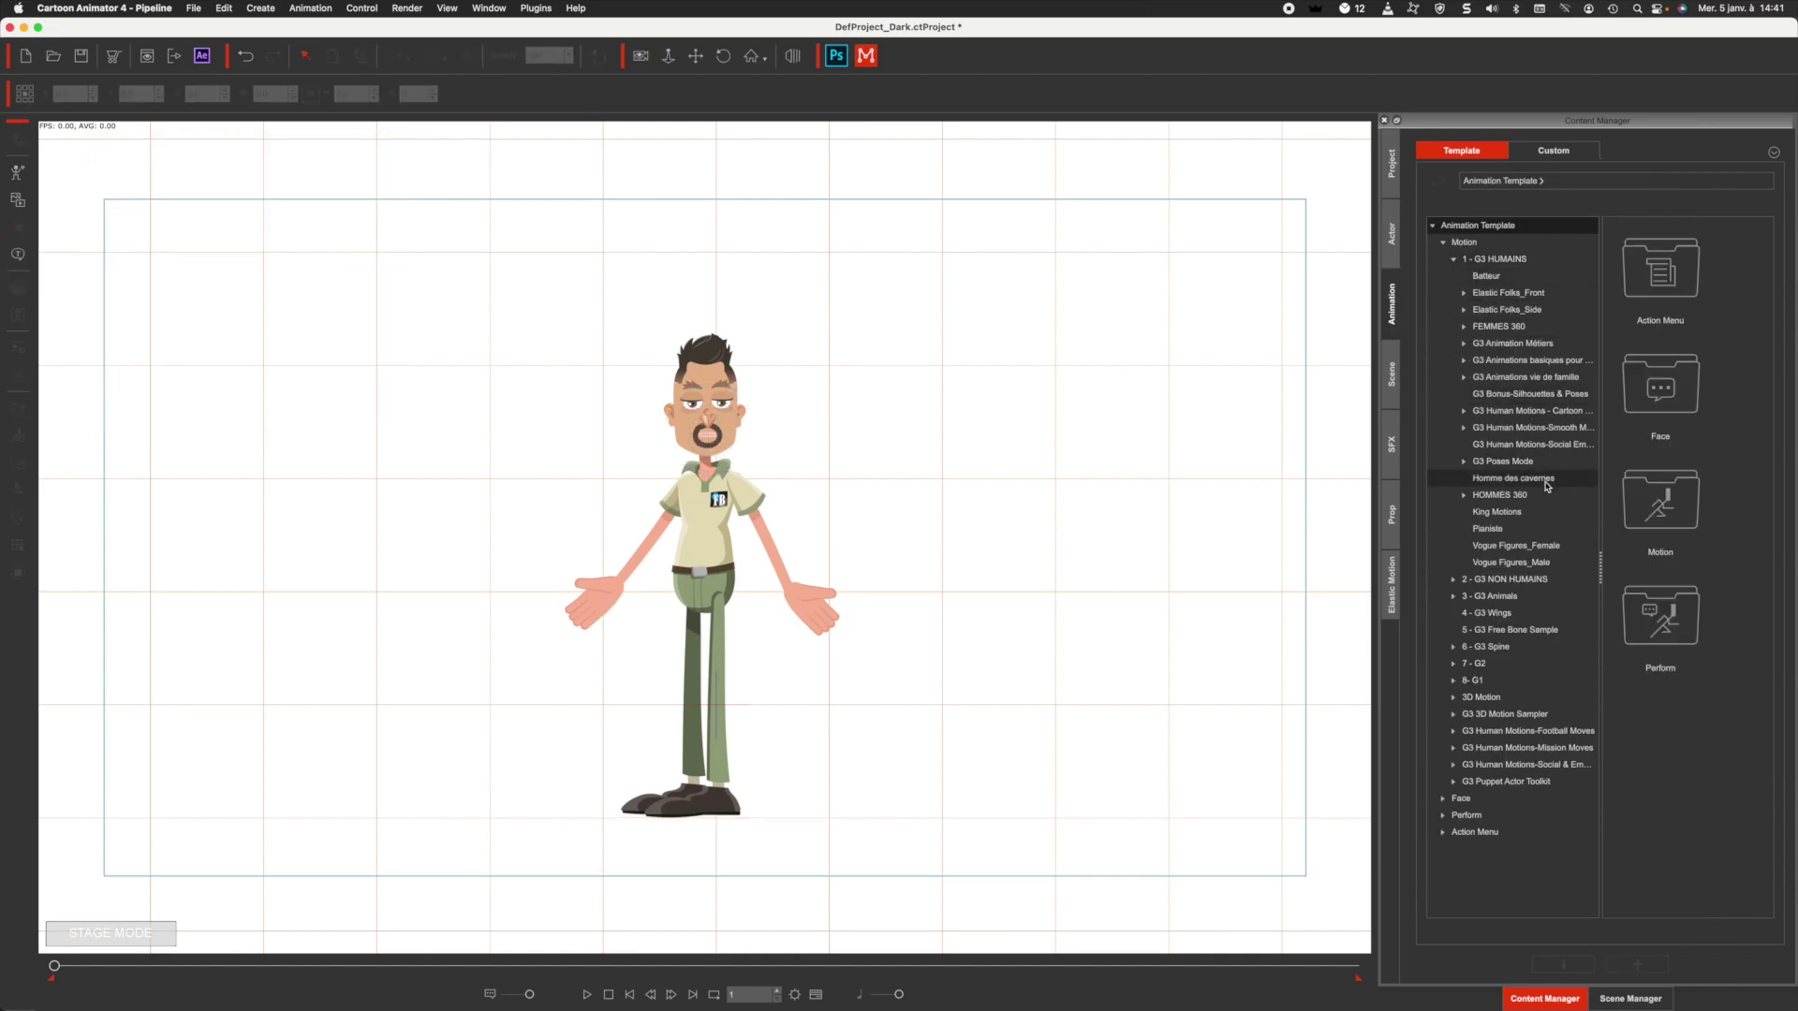
{"action": "left_click", "coordinate": [1465, 497]}
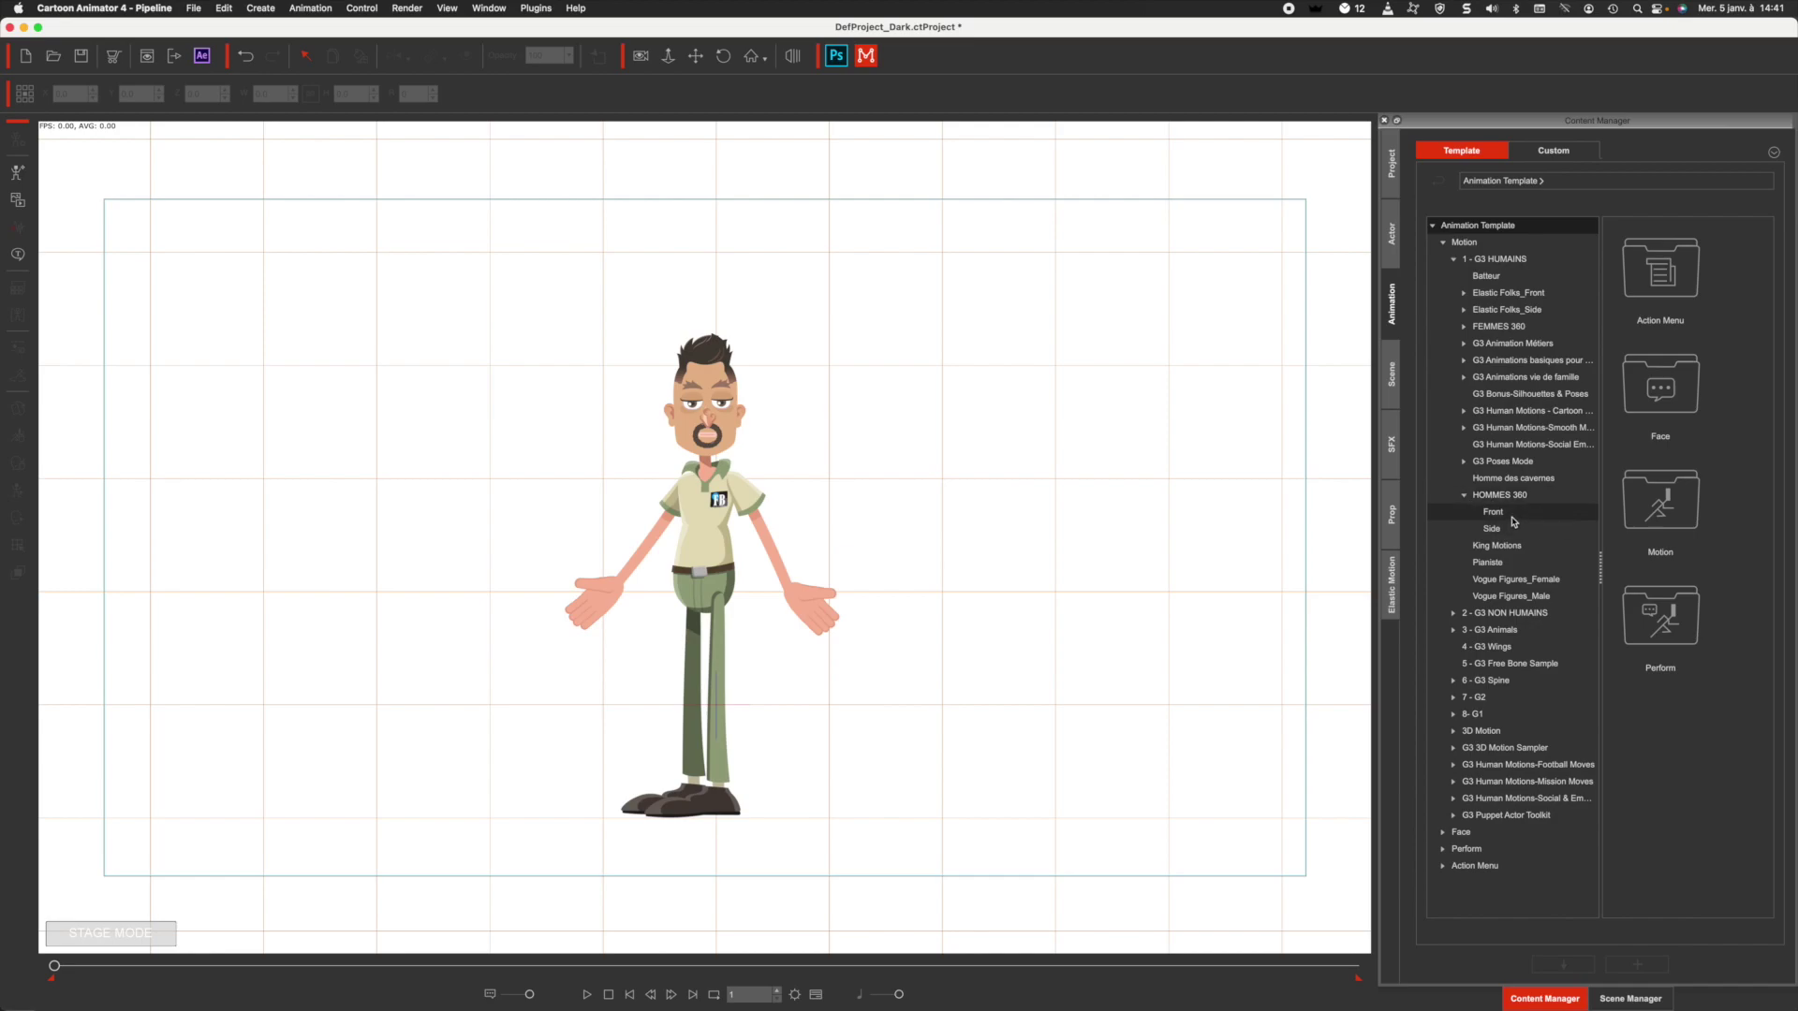
{"action": "left_click", "coordinate": [1503, 532]}
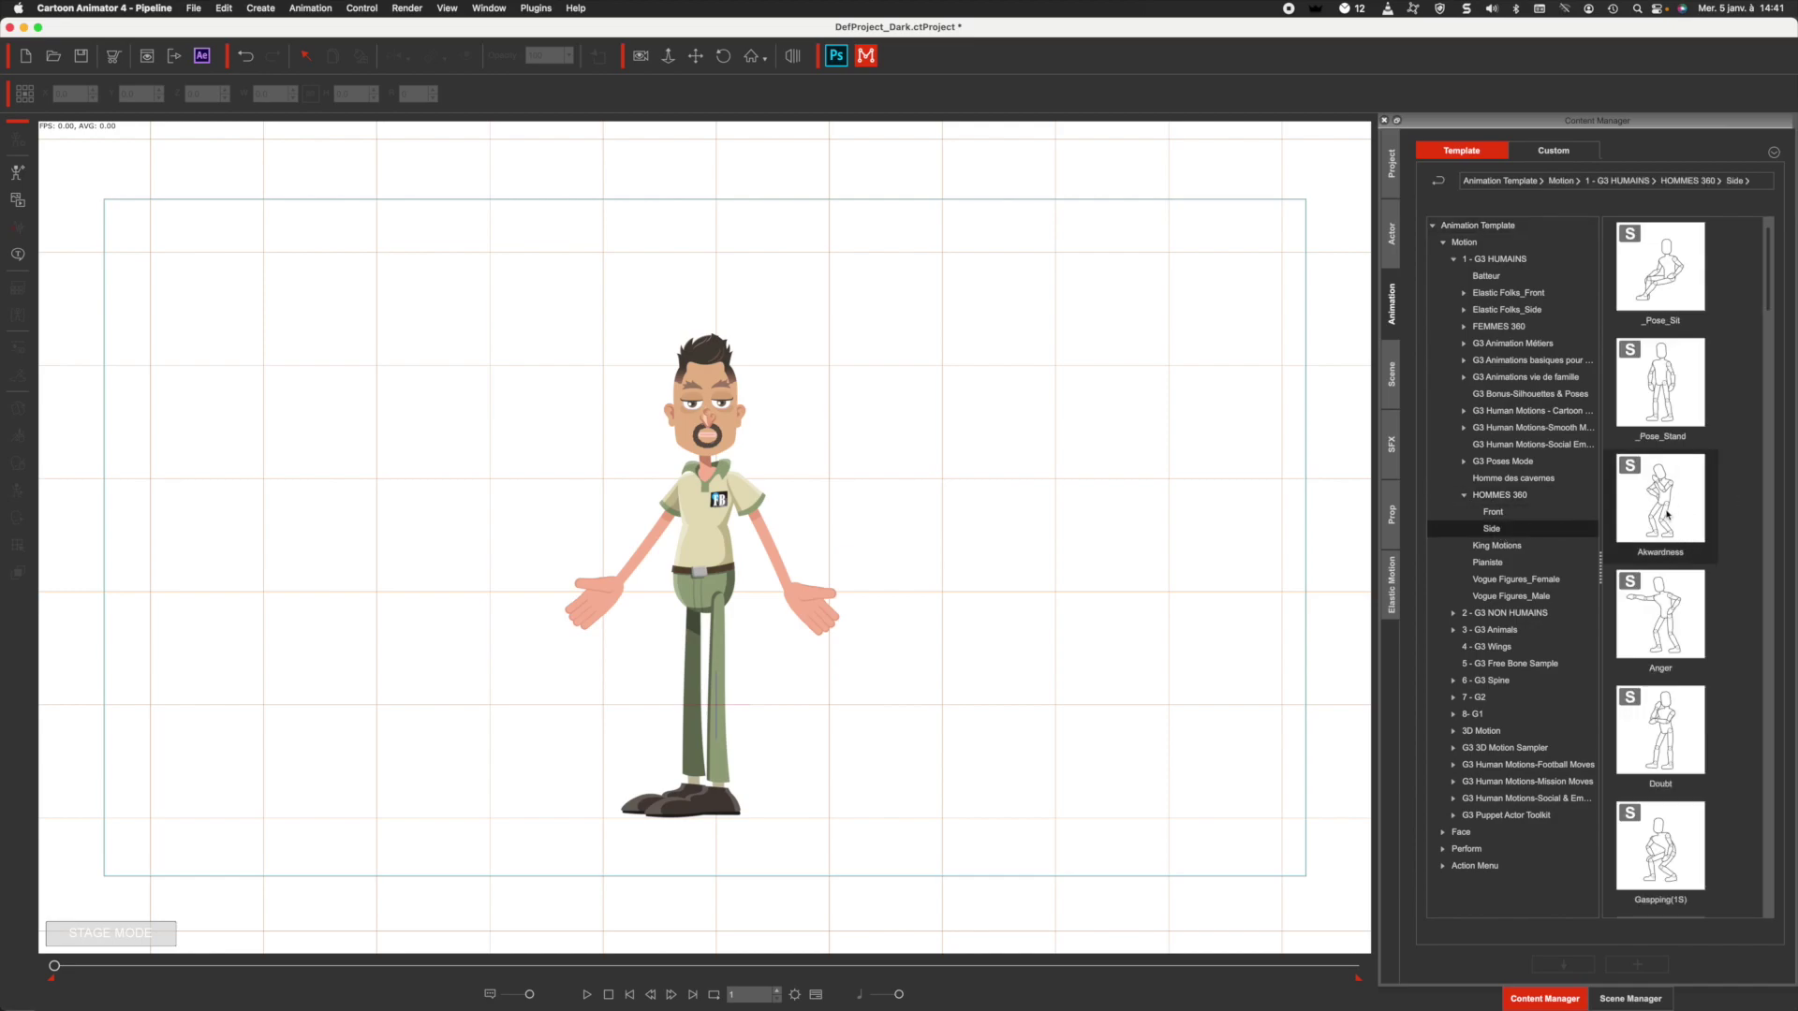
{"action": "left_click", "coordinate": [707, 550]}
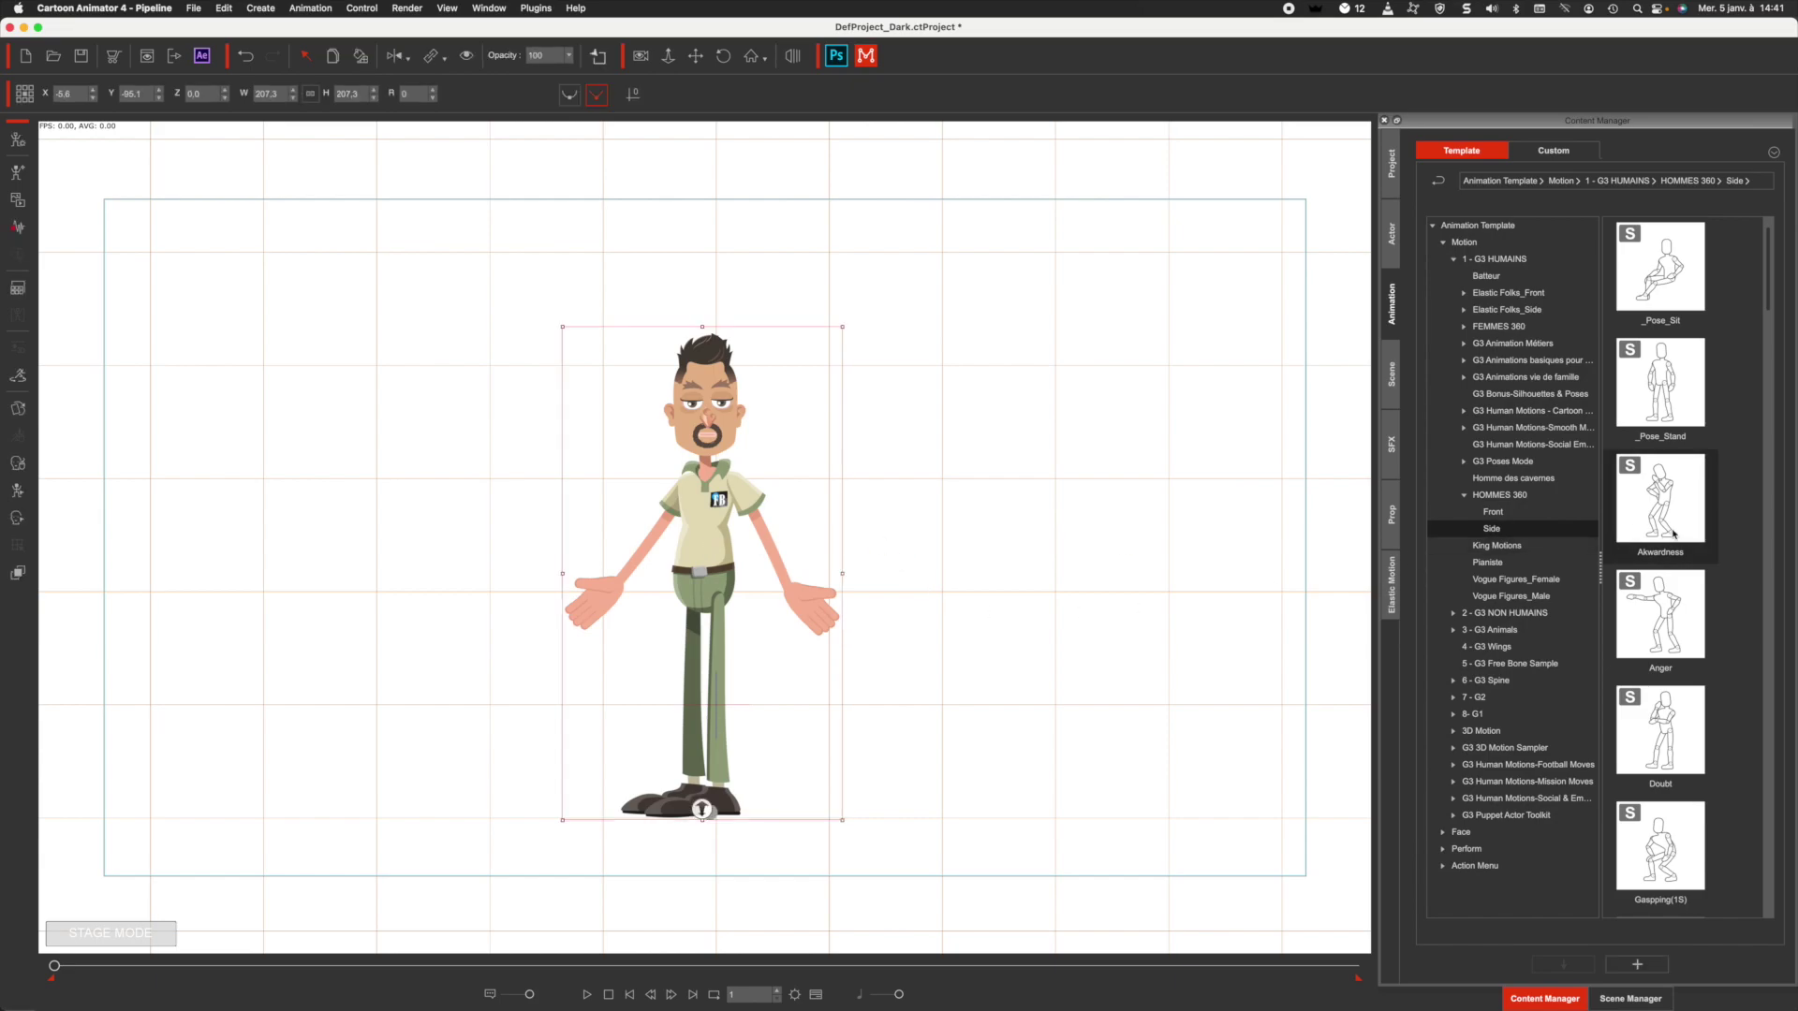
{"action": "double_click", "coordinate": [1668, 513]}
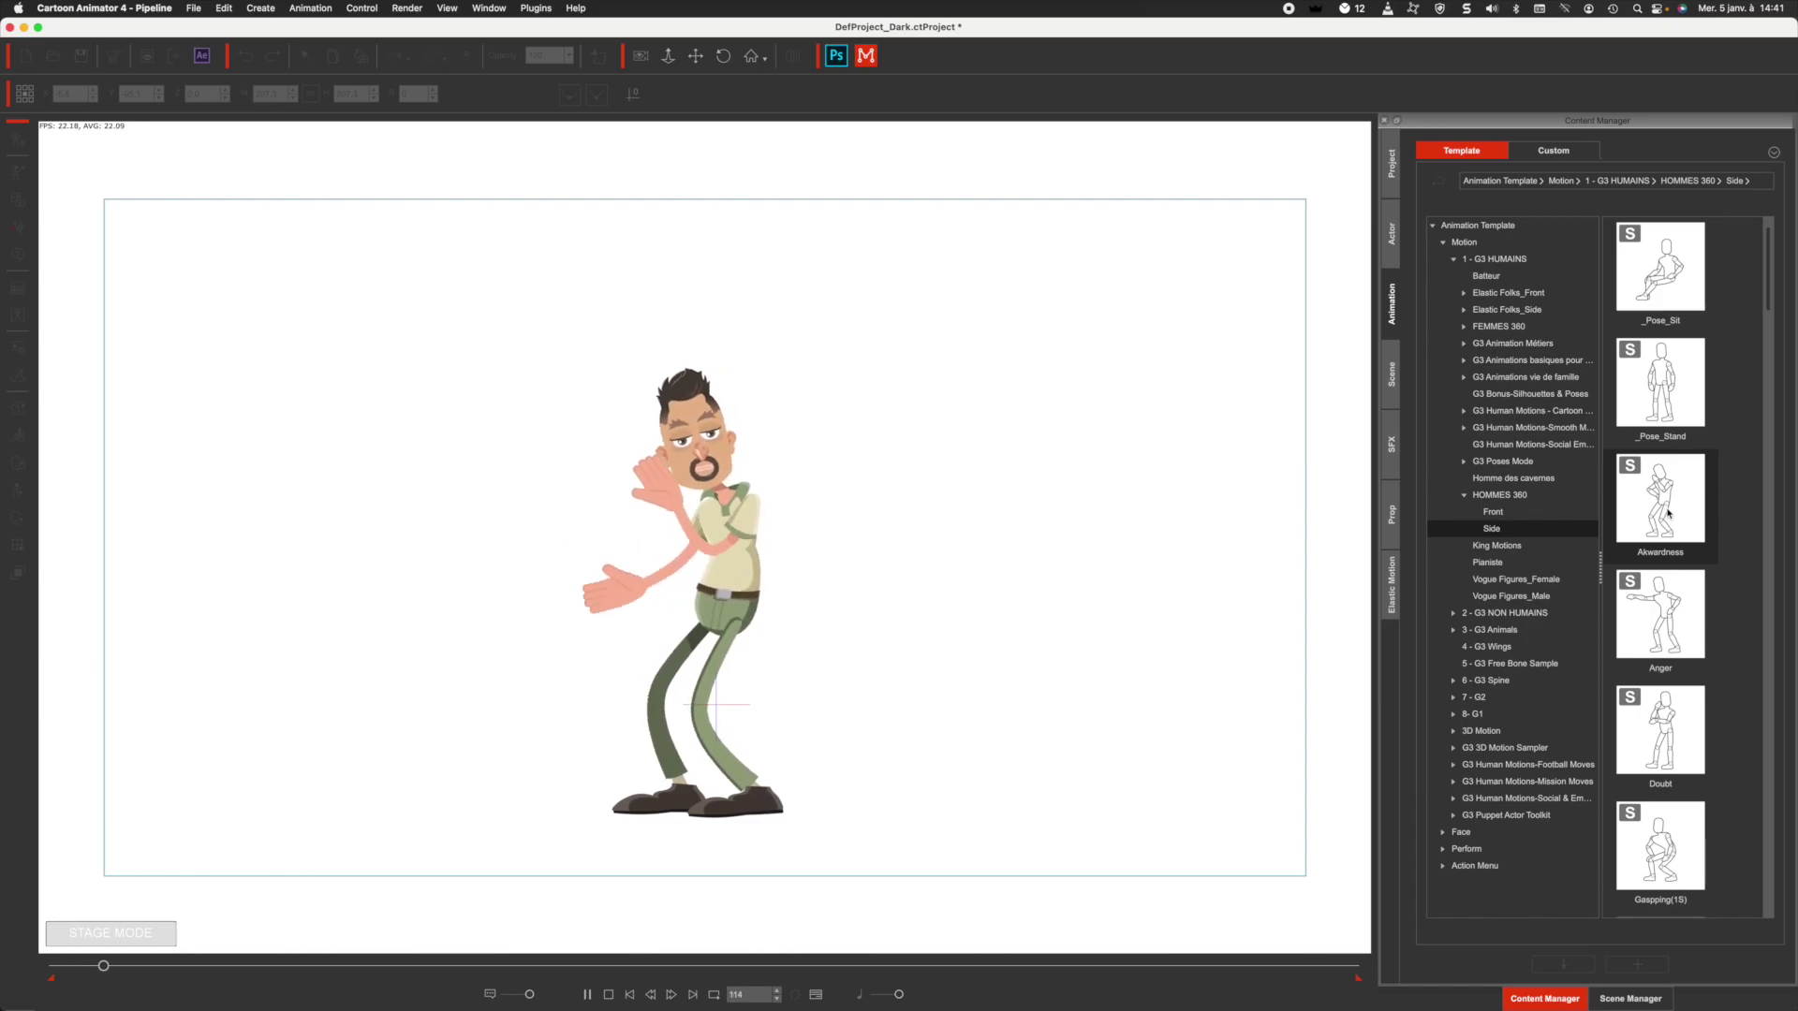
{"action": "key", "text": "space"}
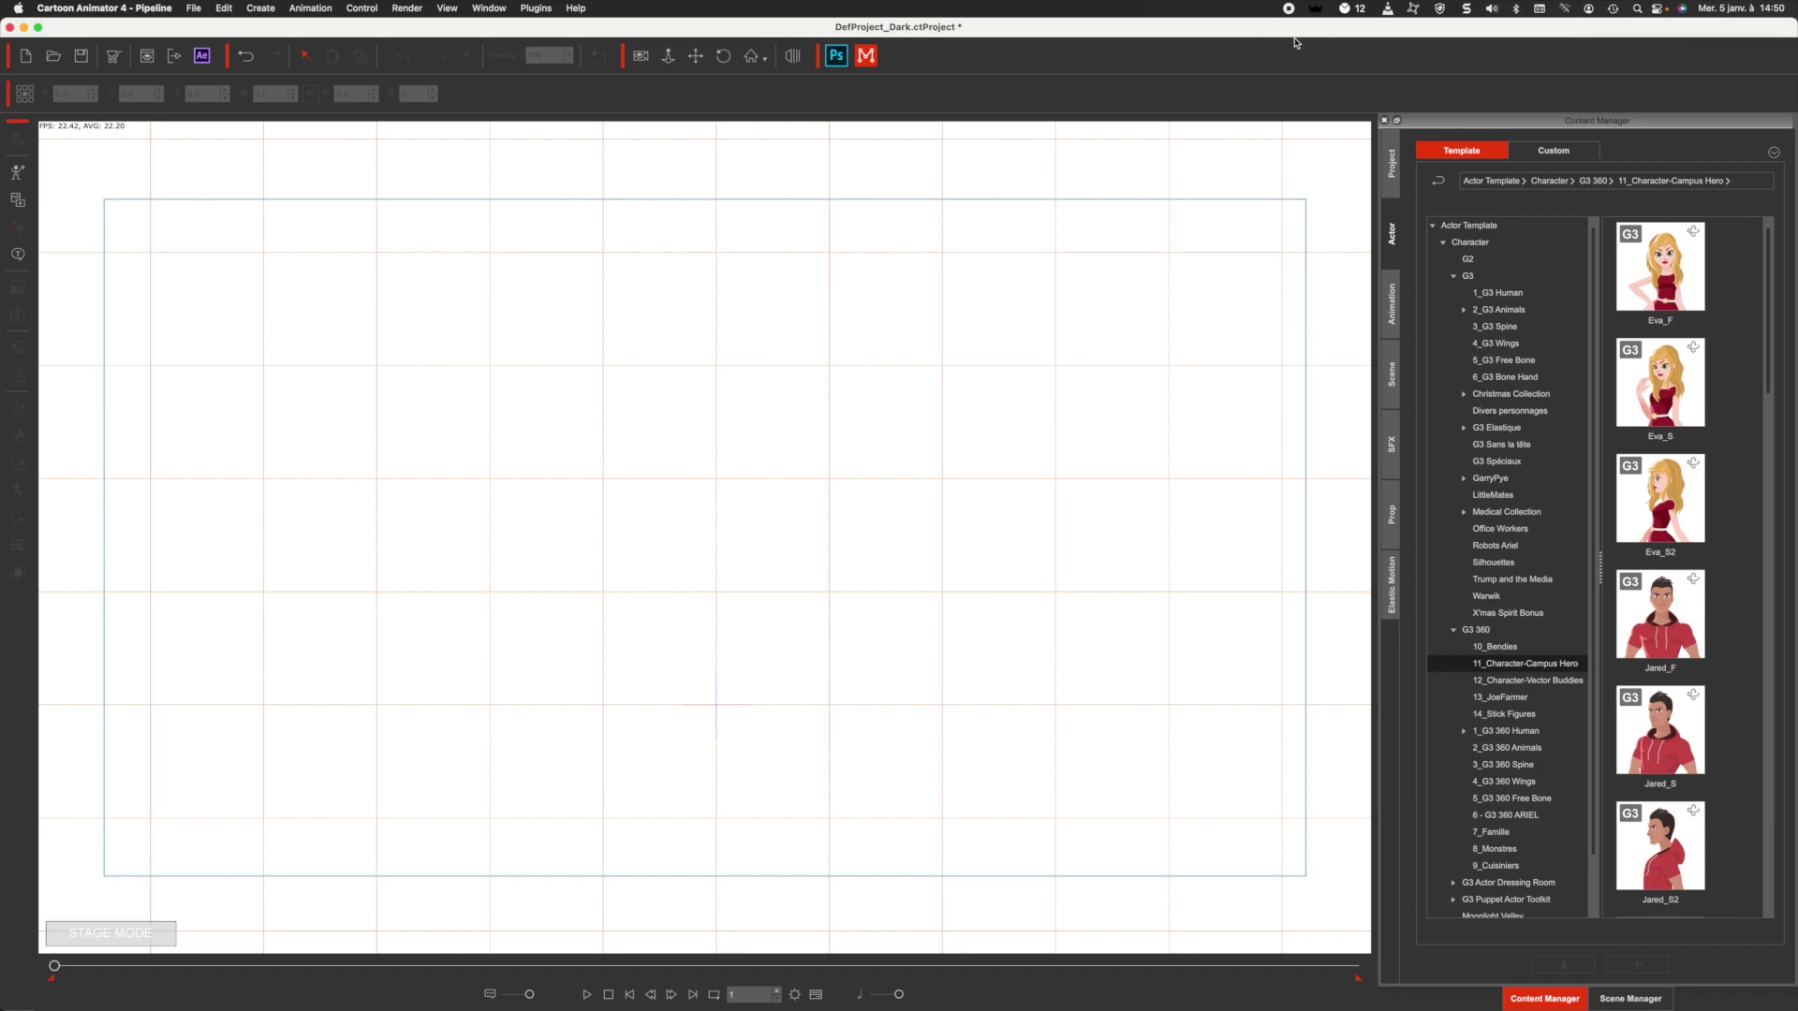
Step: Place the Campus Hero character Eva_F on the stage, scaled to about 228 and centred in the frame
{"action": "left_click", "coordinate": [1665, 286]}
{"action": "left_click_drag", "start_coordinate": [1666, 281], "coordinate": [743, 541]}
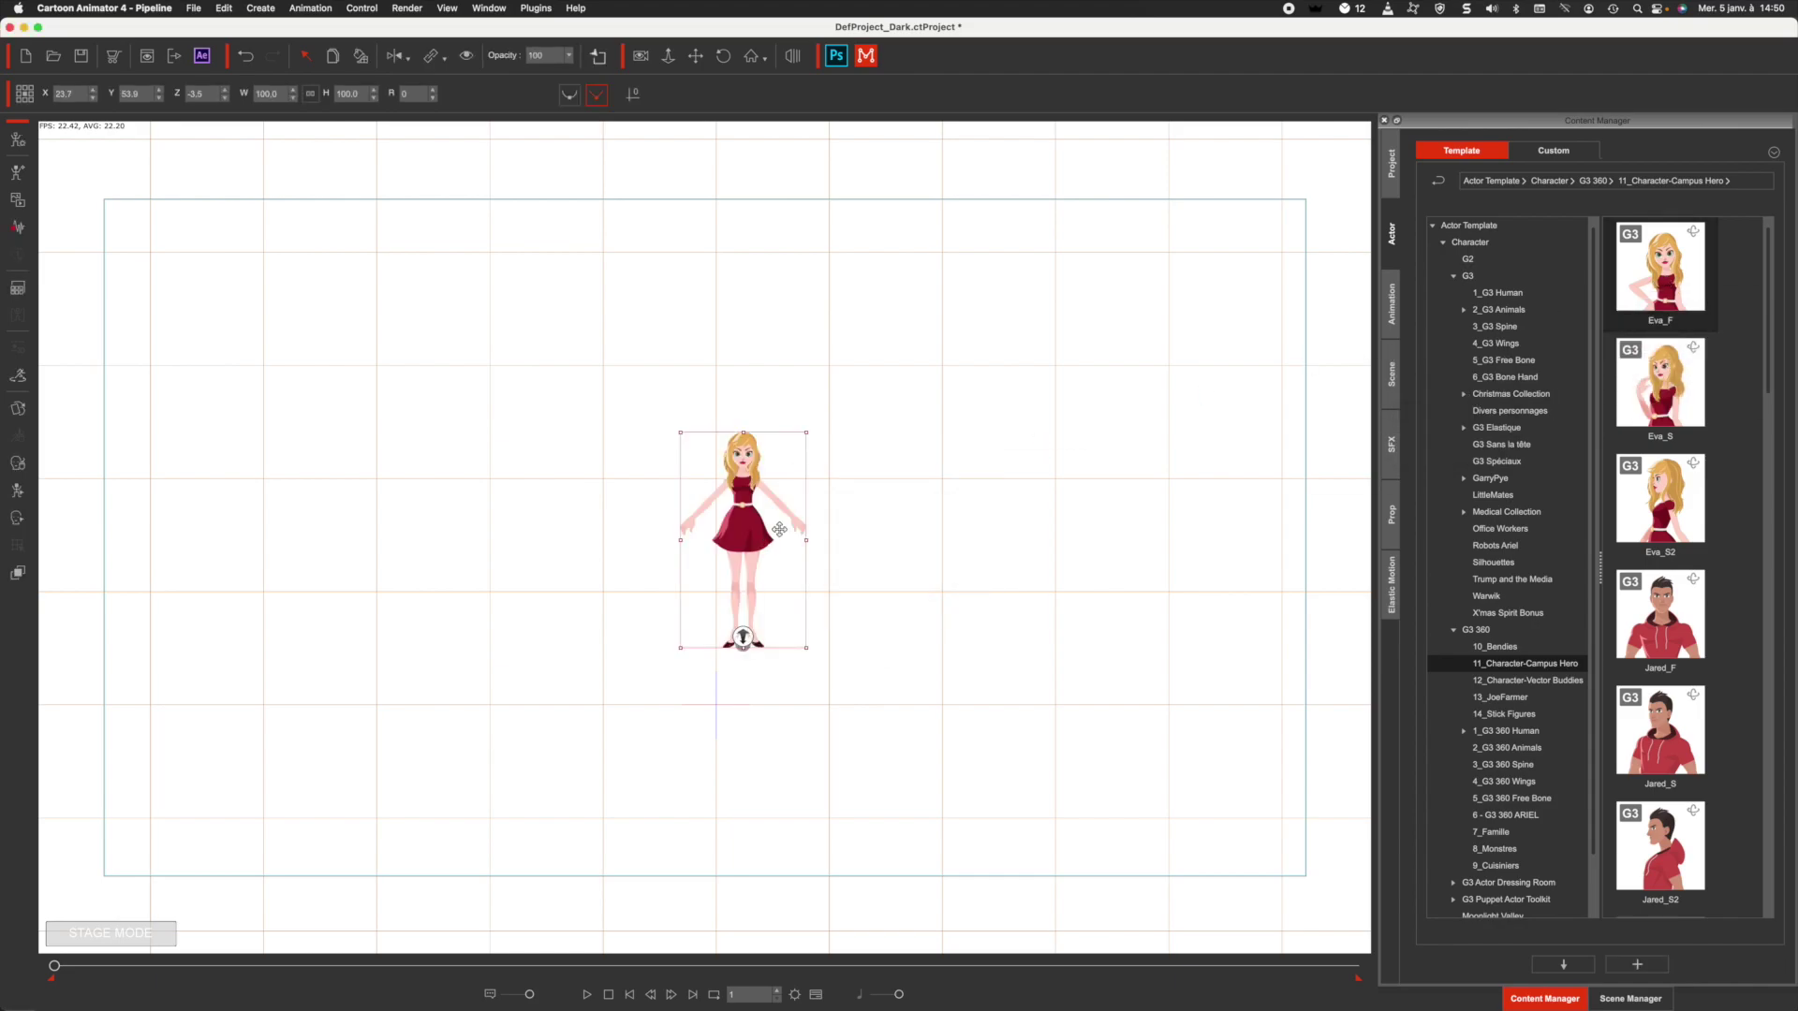
{"action": "left_click_drag", "start_coordinate": [807, 433], "coordinate": [1075, 220]}
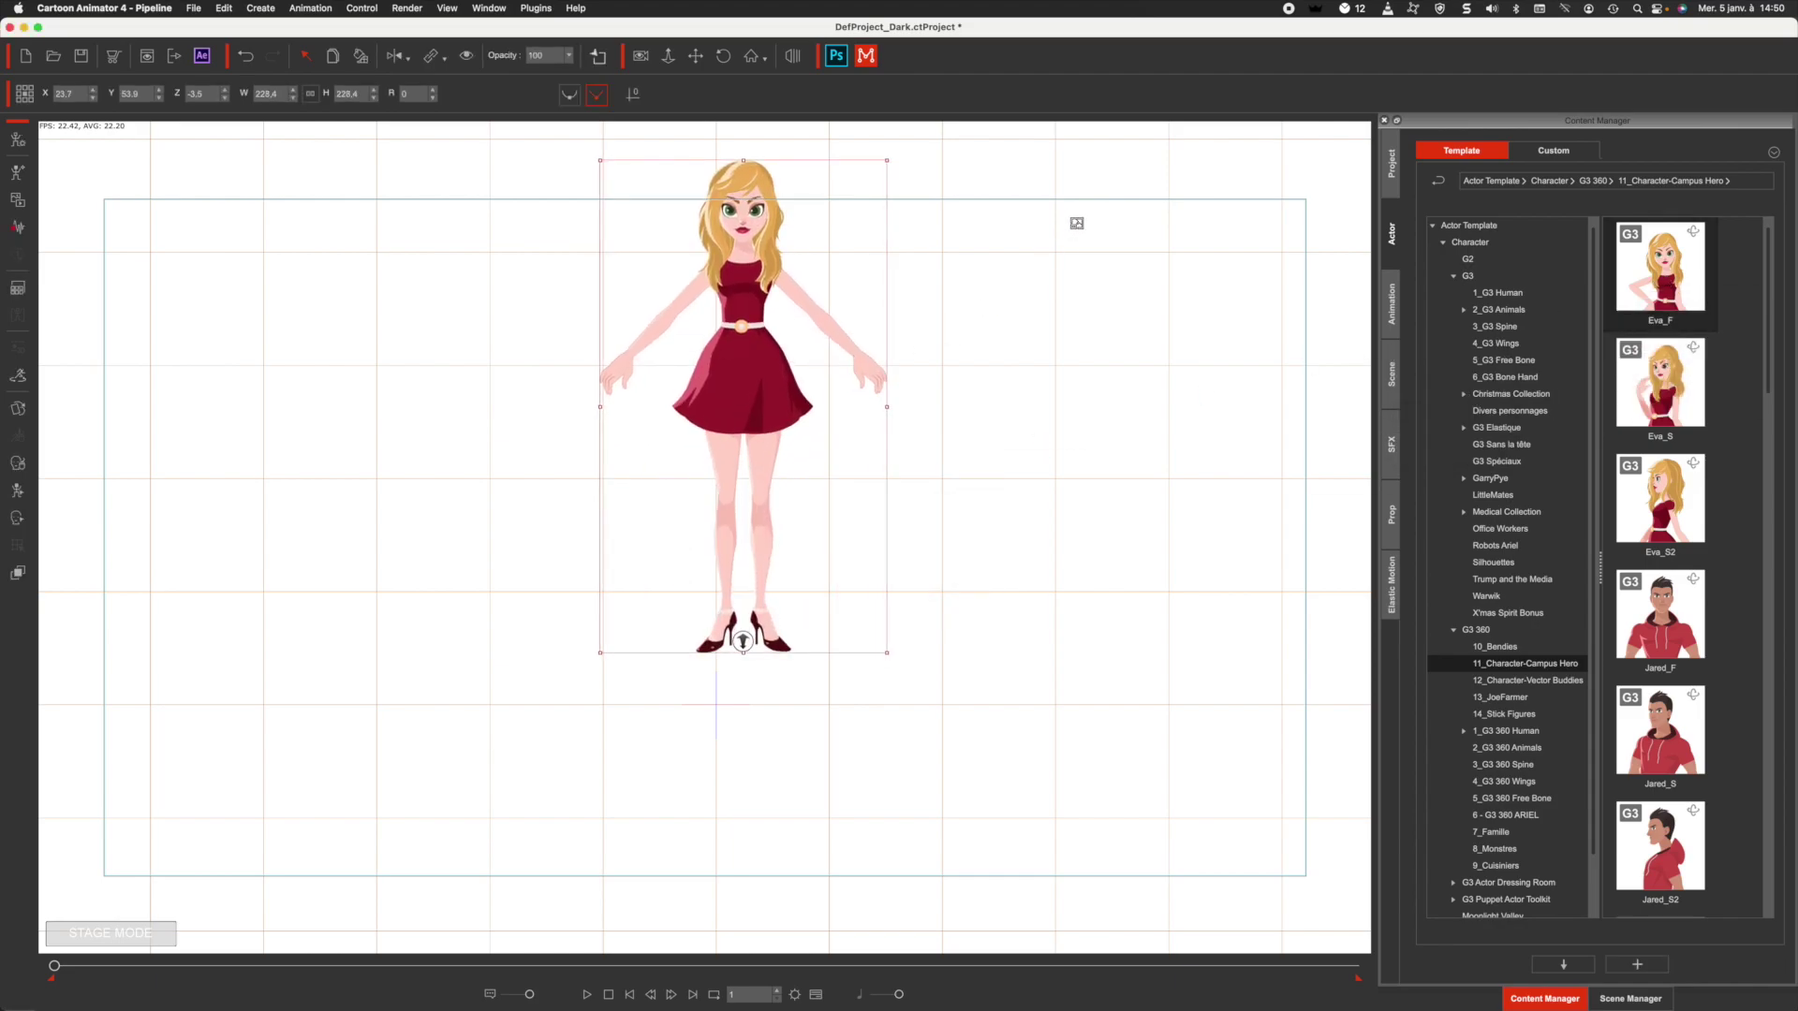
{"action": "left_click_drag", "start_coordinate": [774, 357], "coordinate": [750, 512]}
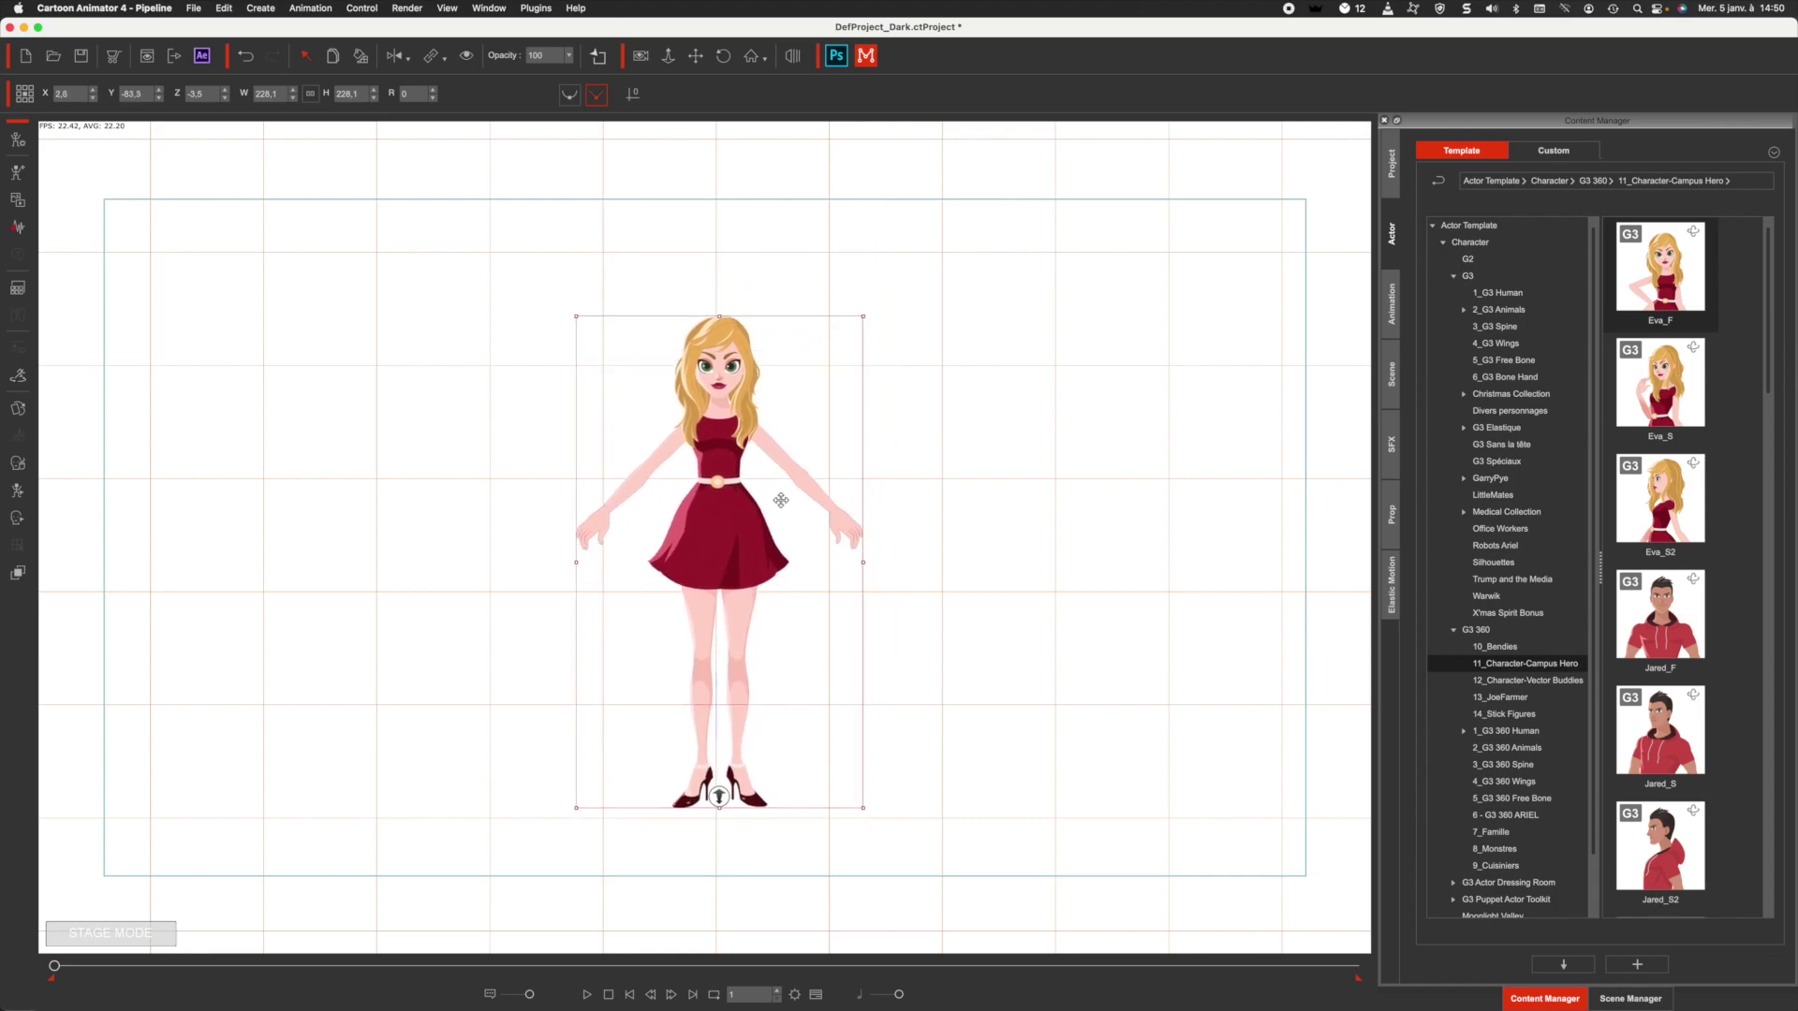
Step: Replace the female character's head with the Fashionable head from the G3 360 Head Maker templates
{"action": "left_click", "coordinate": [1444, 245]}
{"action": "left_click", "coordinate": [1442, 261]}
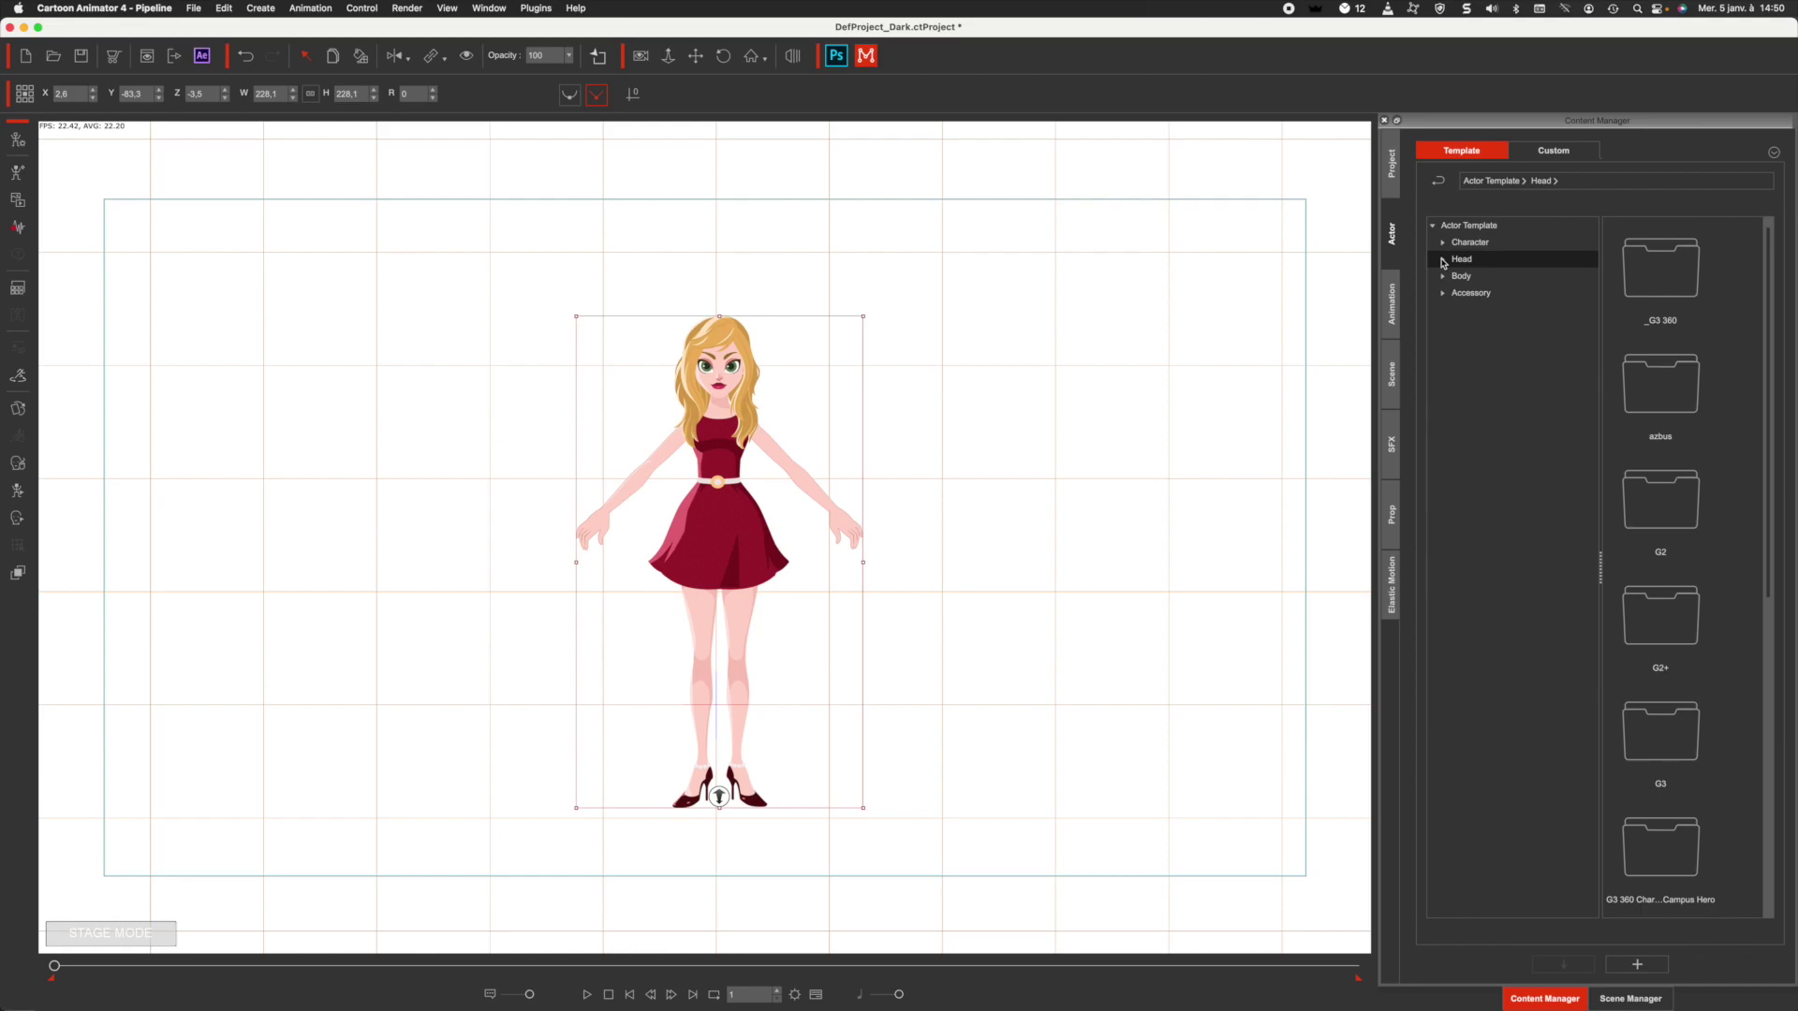
{"action": "left_click", "coordinate": [1442, 259]}
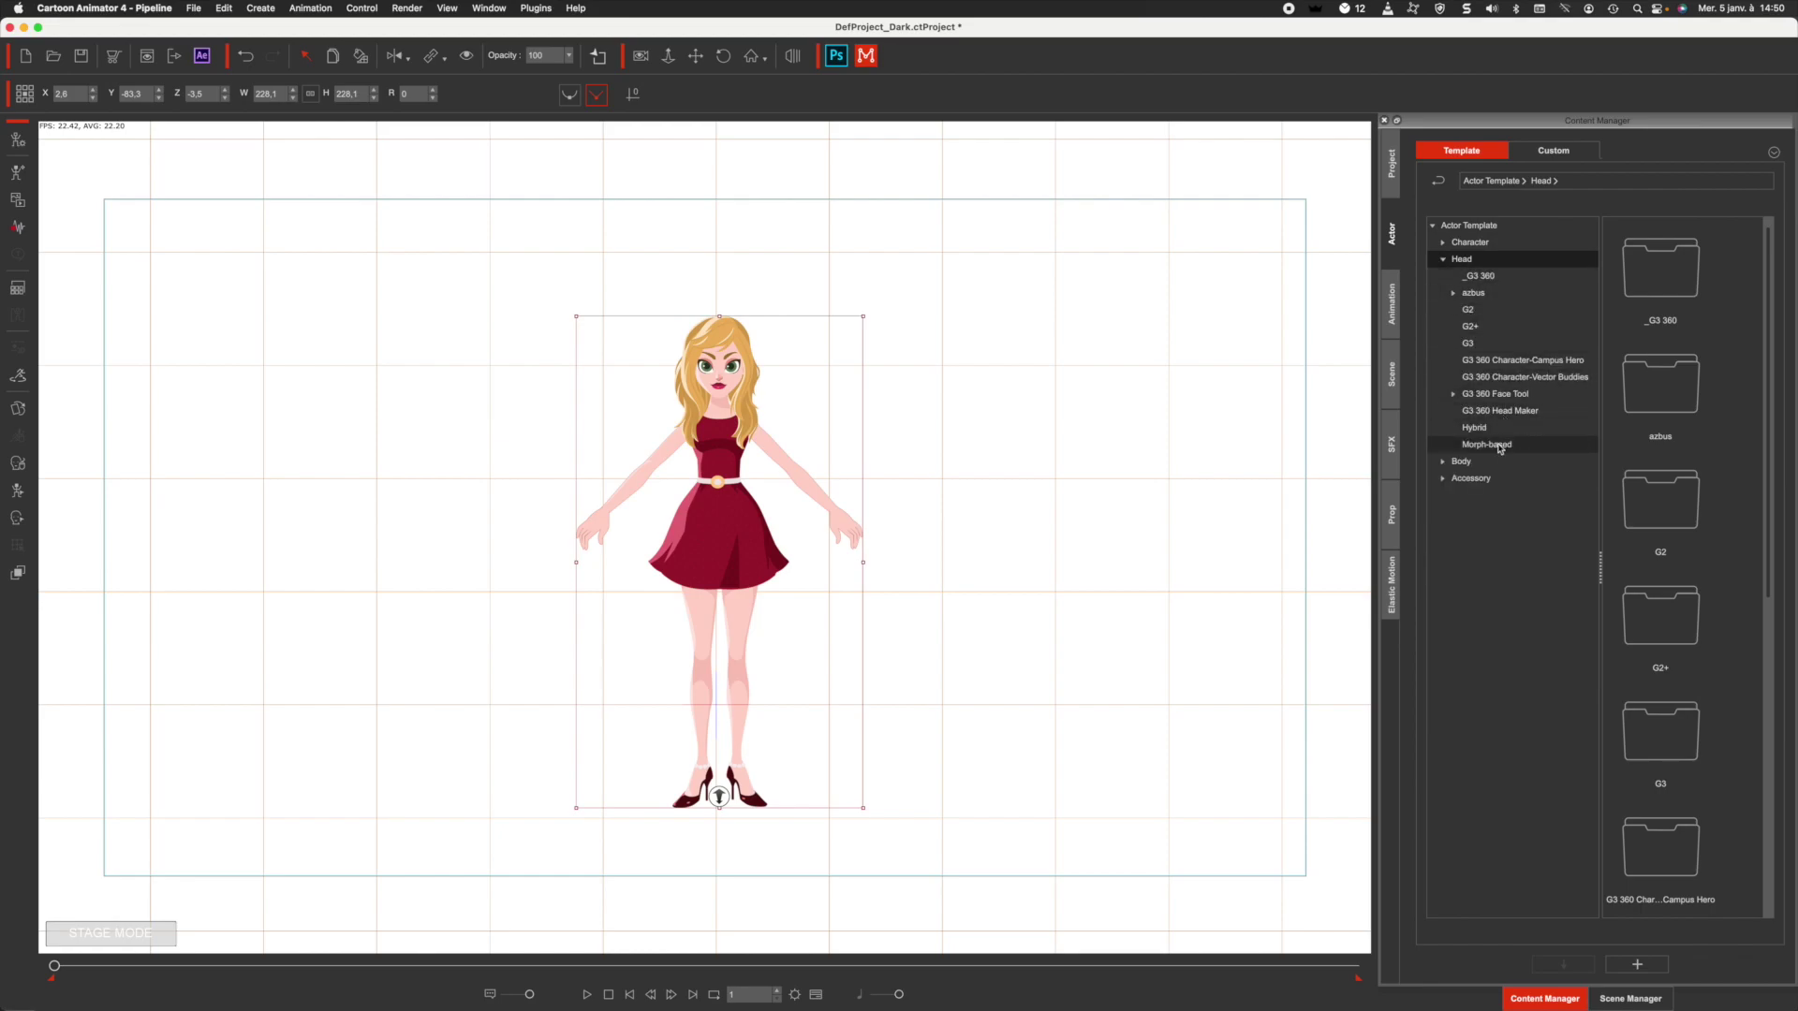
{"action": "left_click", "coordinate": [1507, 414]}
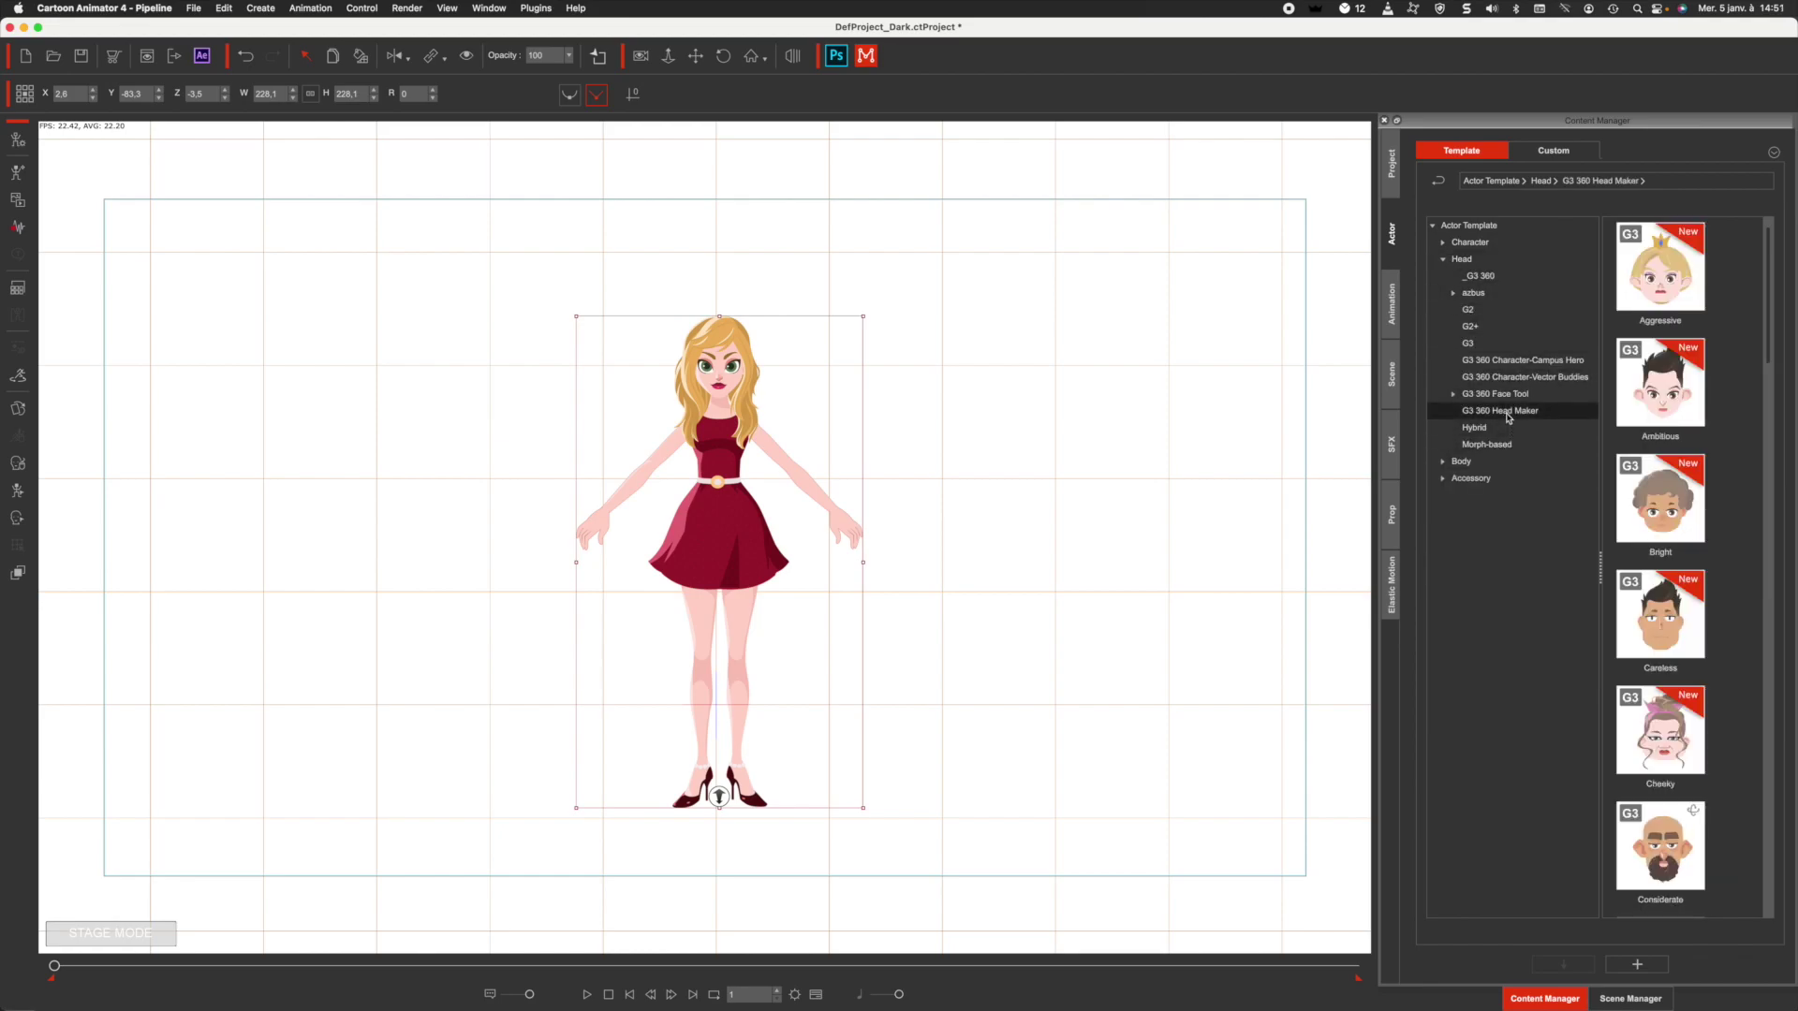
{"action": "scroll", "coordinate": [1771, 310], "scroll_direction": "down", "scroll_amount": 1}
{"action": "scroll", "coordinate": [1771, 310], "scroll_direction": "up", "scroll_amount": 1}
{"action": "left_click_drag", "start_coordinate": [1768, 360], "coordinate": [1764, 503]}
{"action": "left_click_drag", "start_coordinate": [1671, 559], "coordinate": [731, 367]}
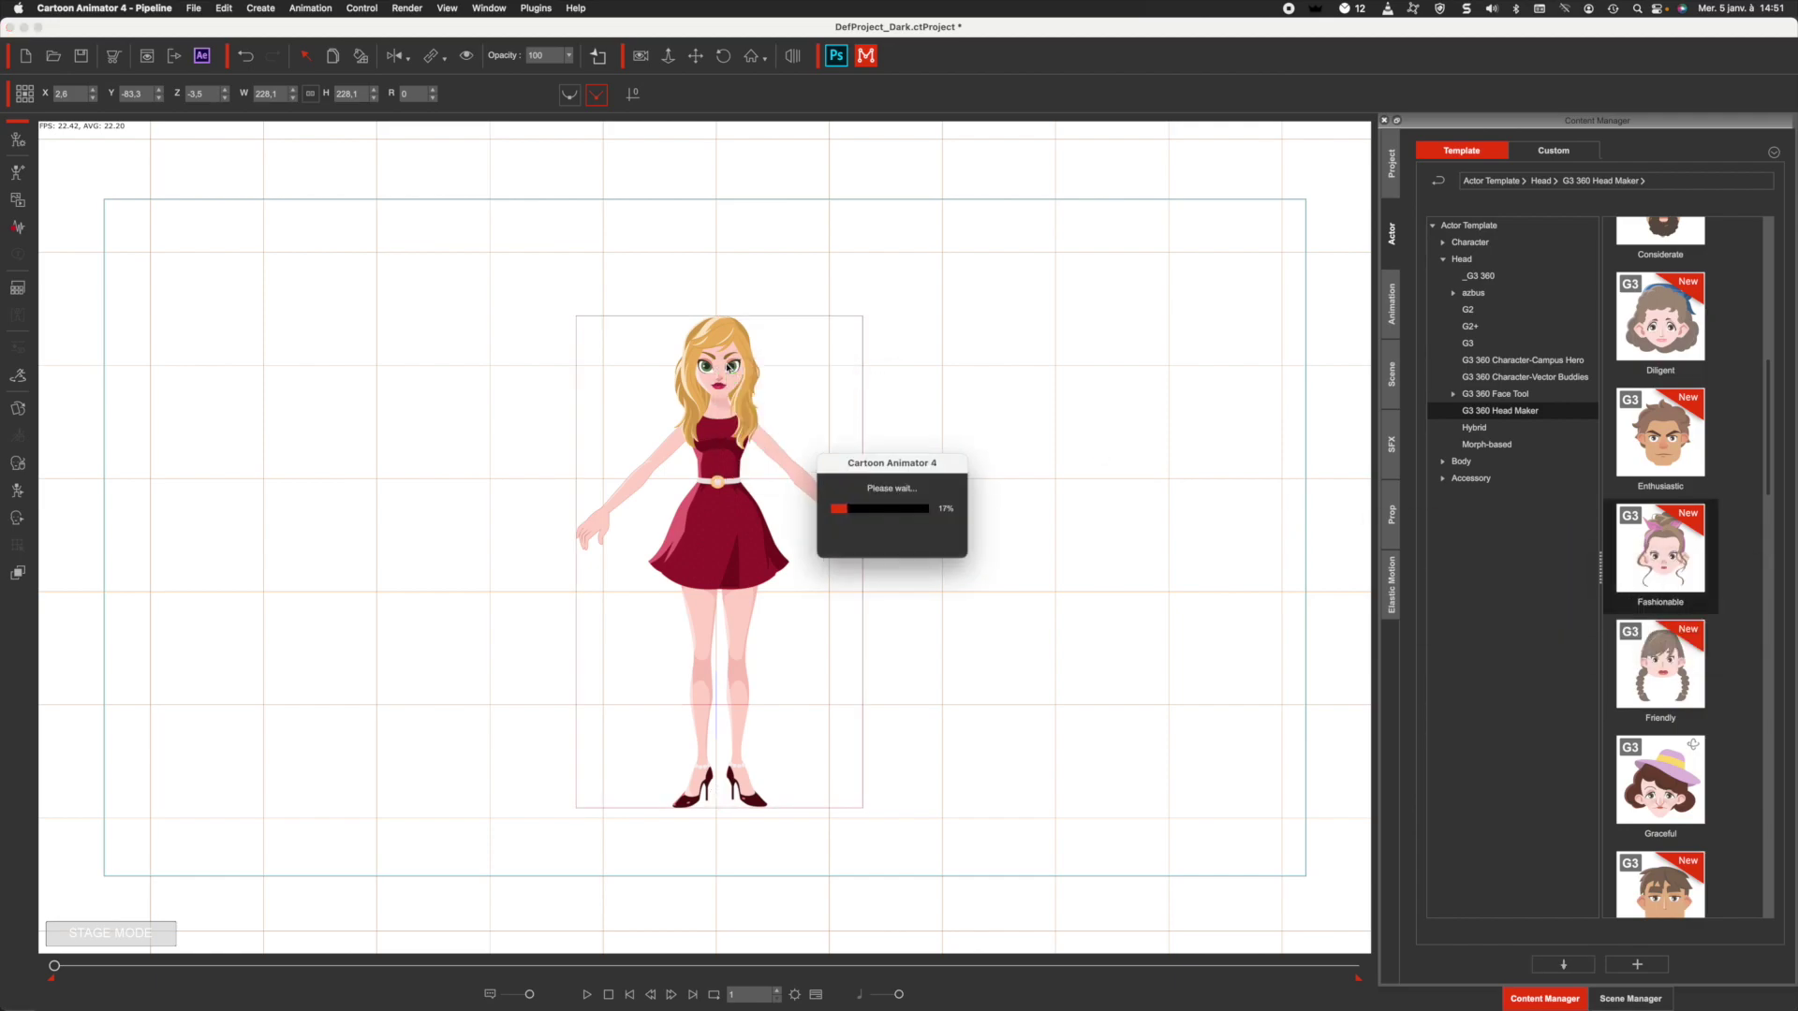
{"action": "left_click", "coordinate": [722, 353]}
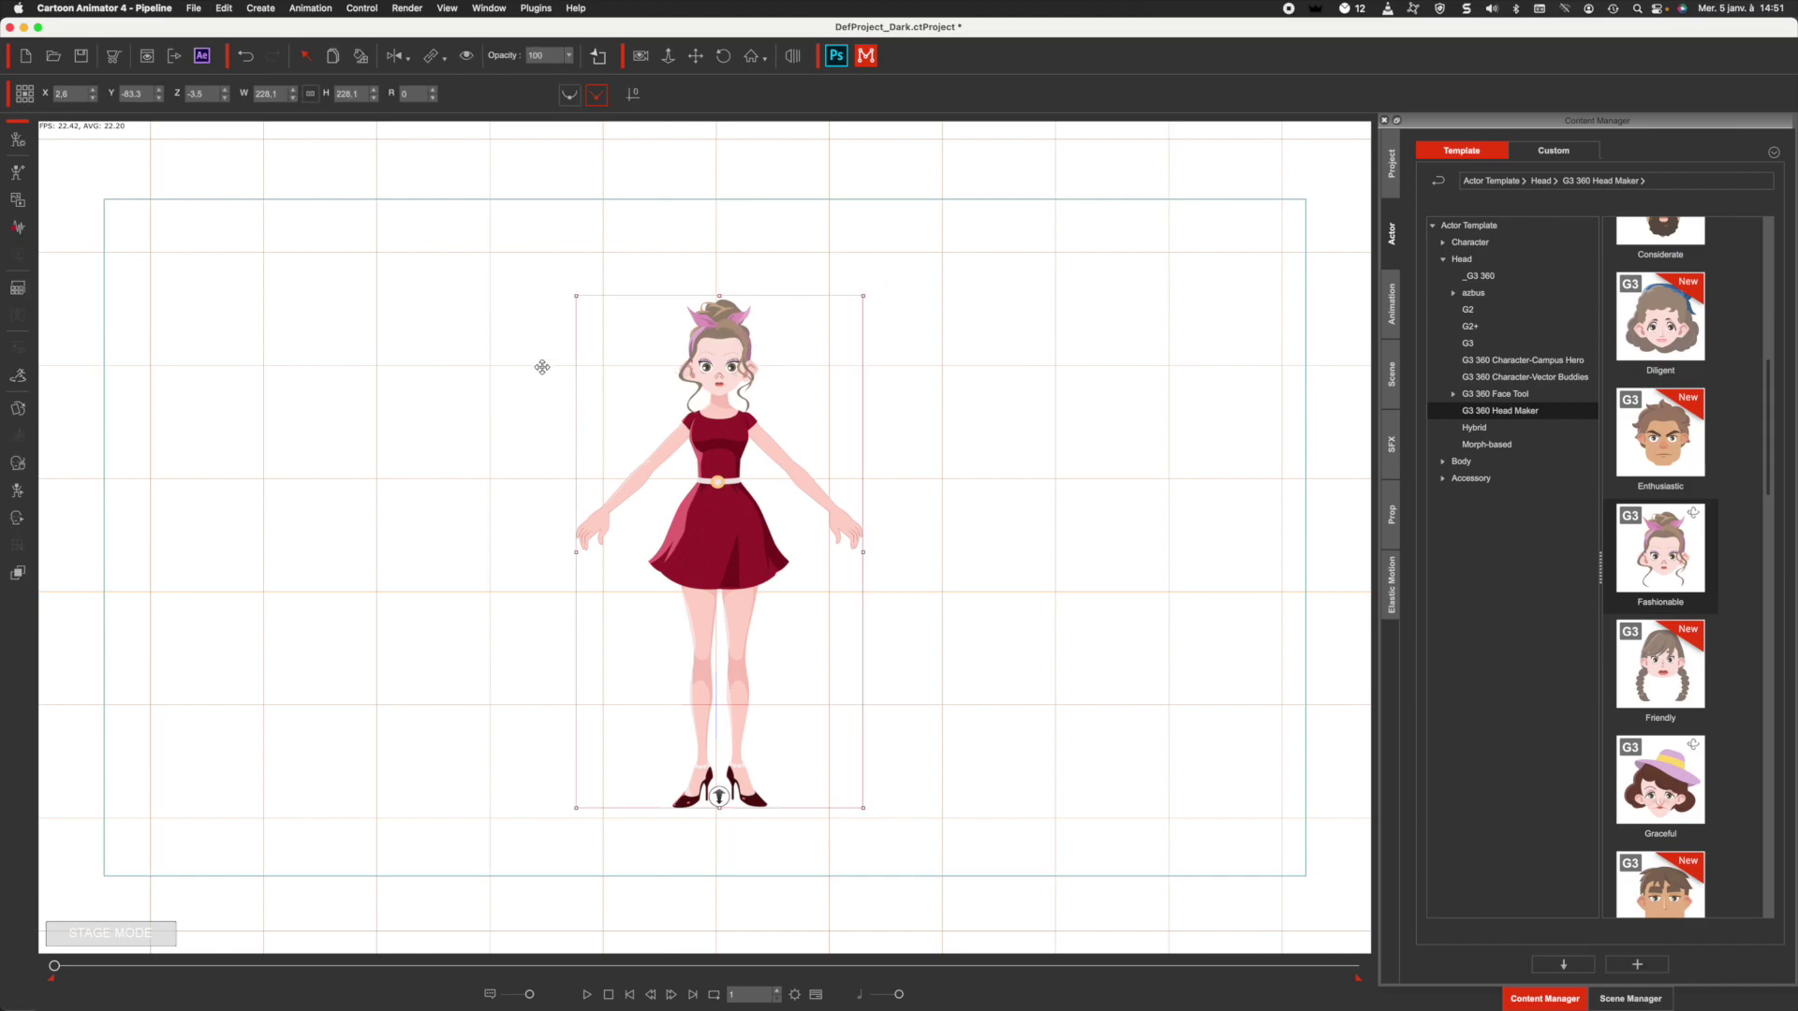
Step: Open the female character in Composer mode and apply the Short brows from the G3 360 Head Maker templates
{"action": "key", "text": "F3"}
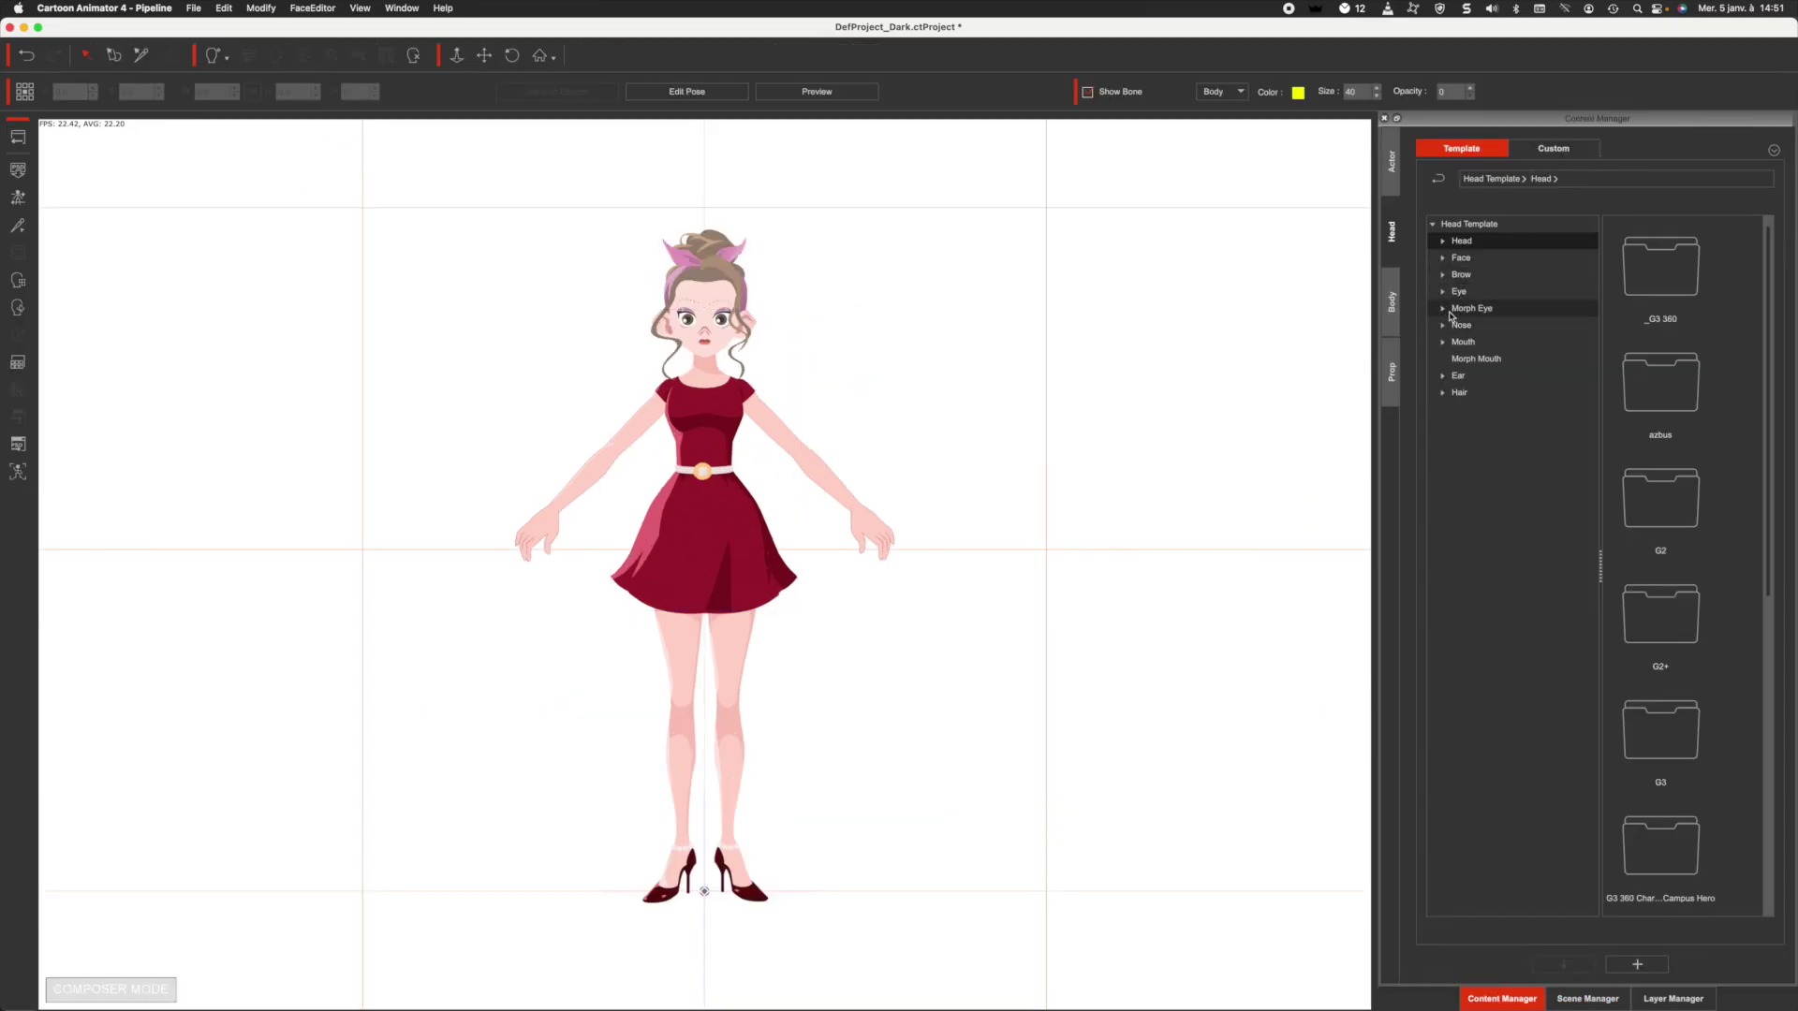
{"action": "left_click", "coordinate": [1443, 275]}
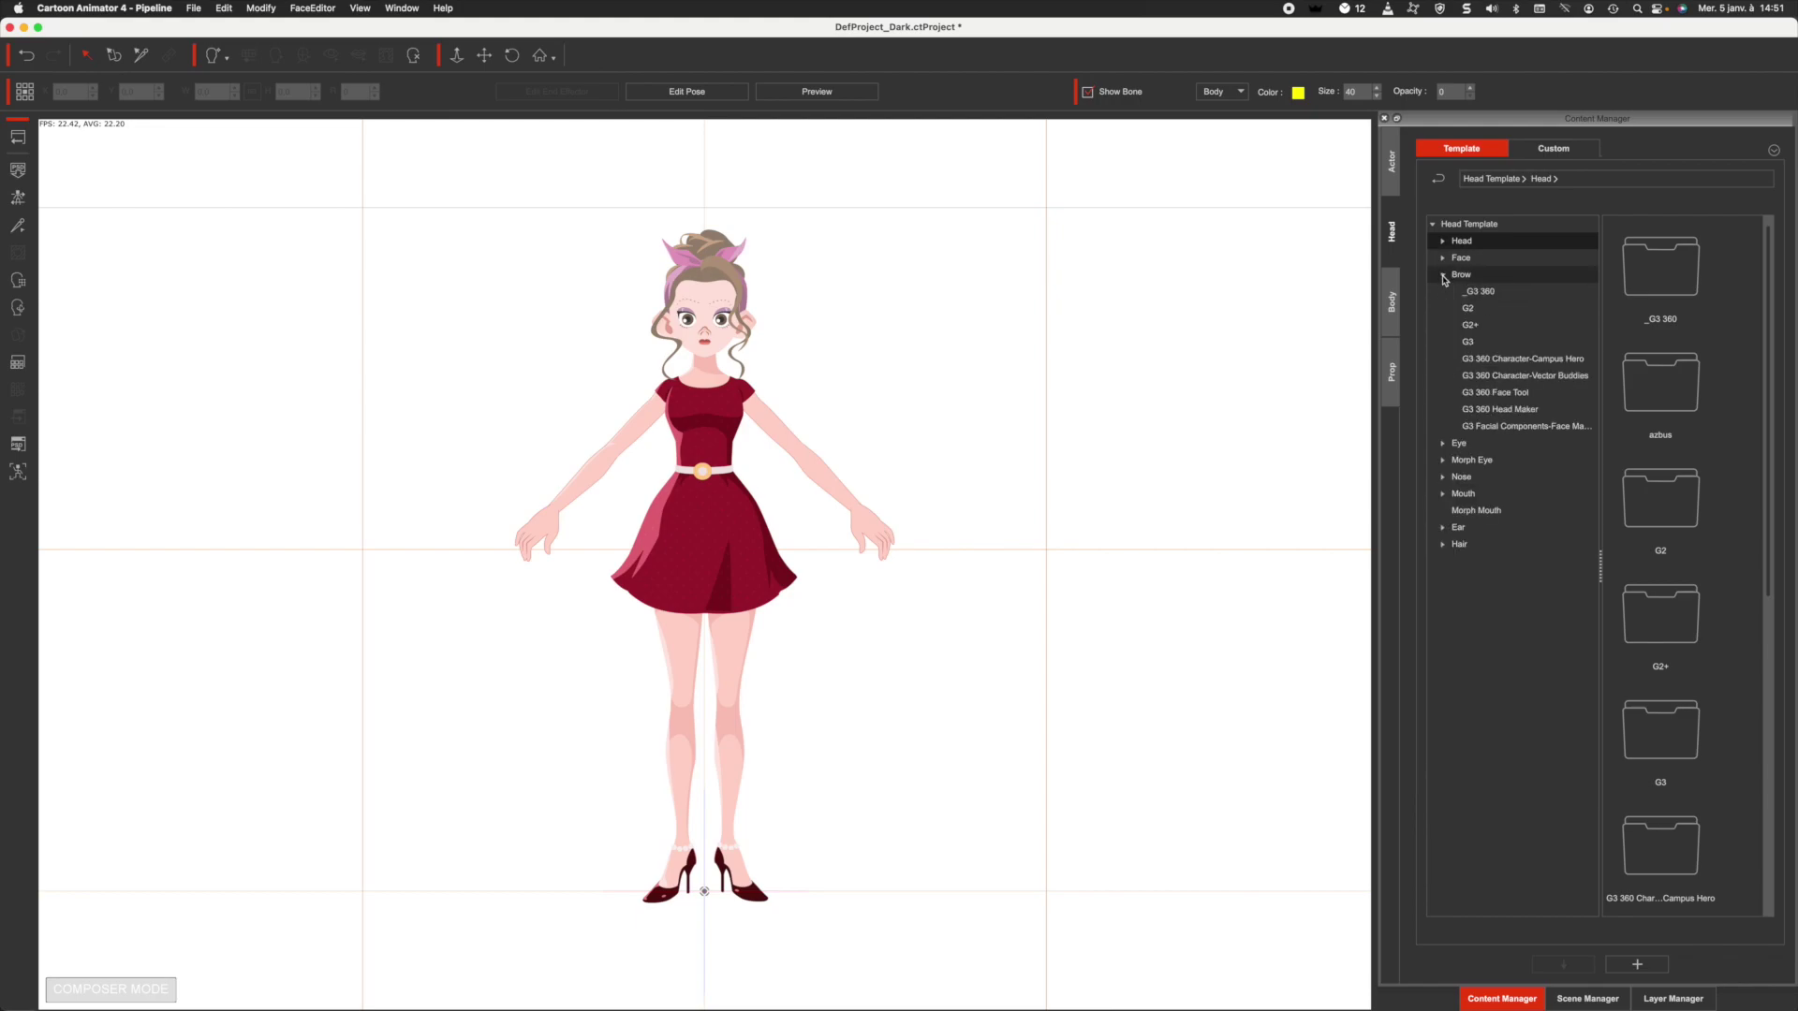
{"action": "left_click", "coordinate": [1517, 410]}
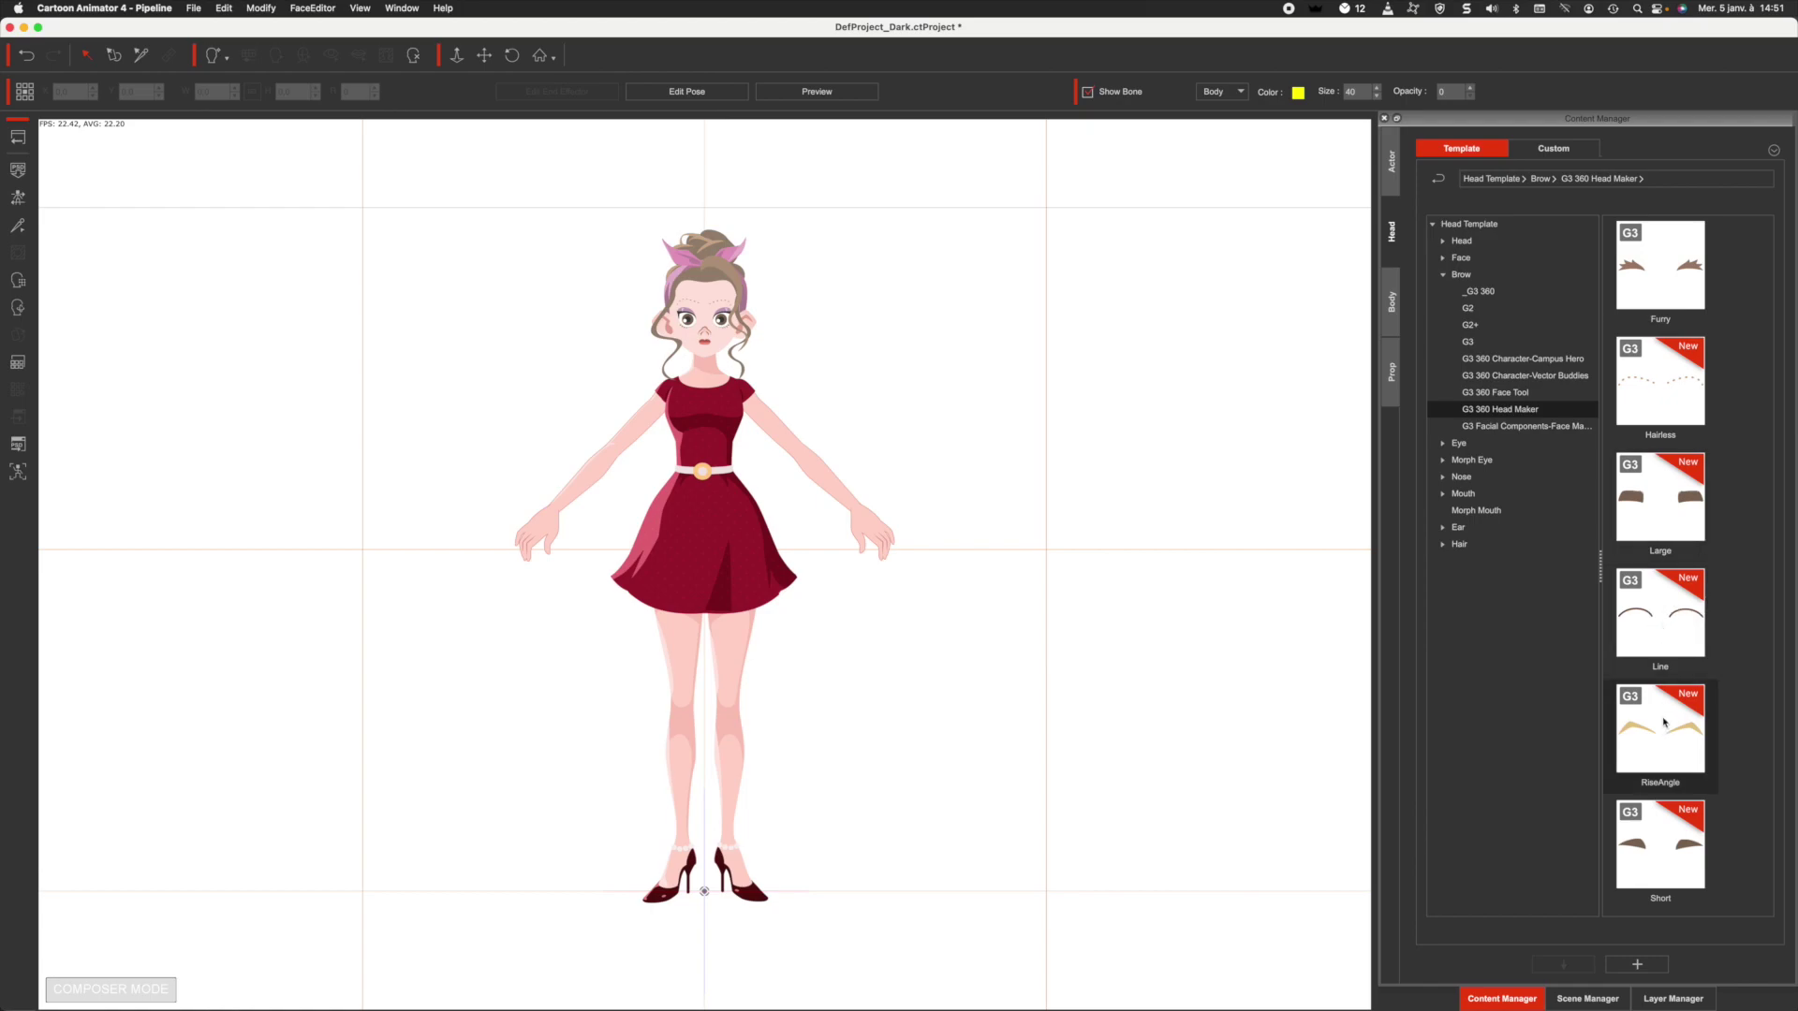
{"action": "double_click", "coordinate": [1657, 843]}
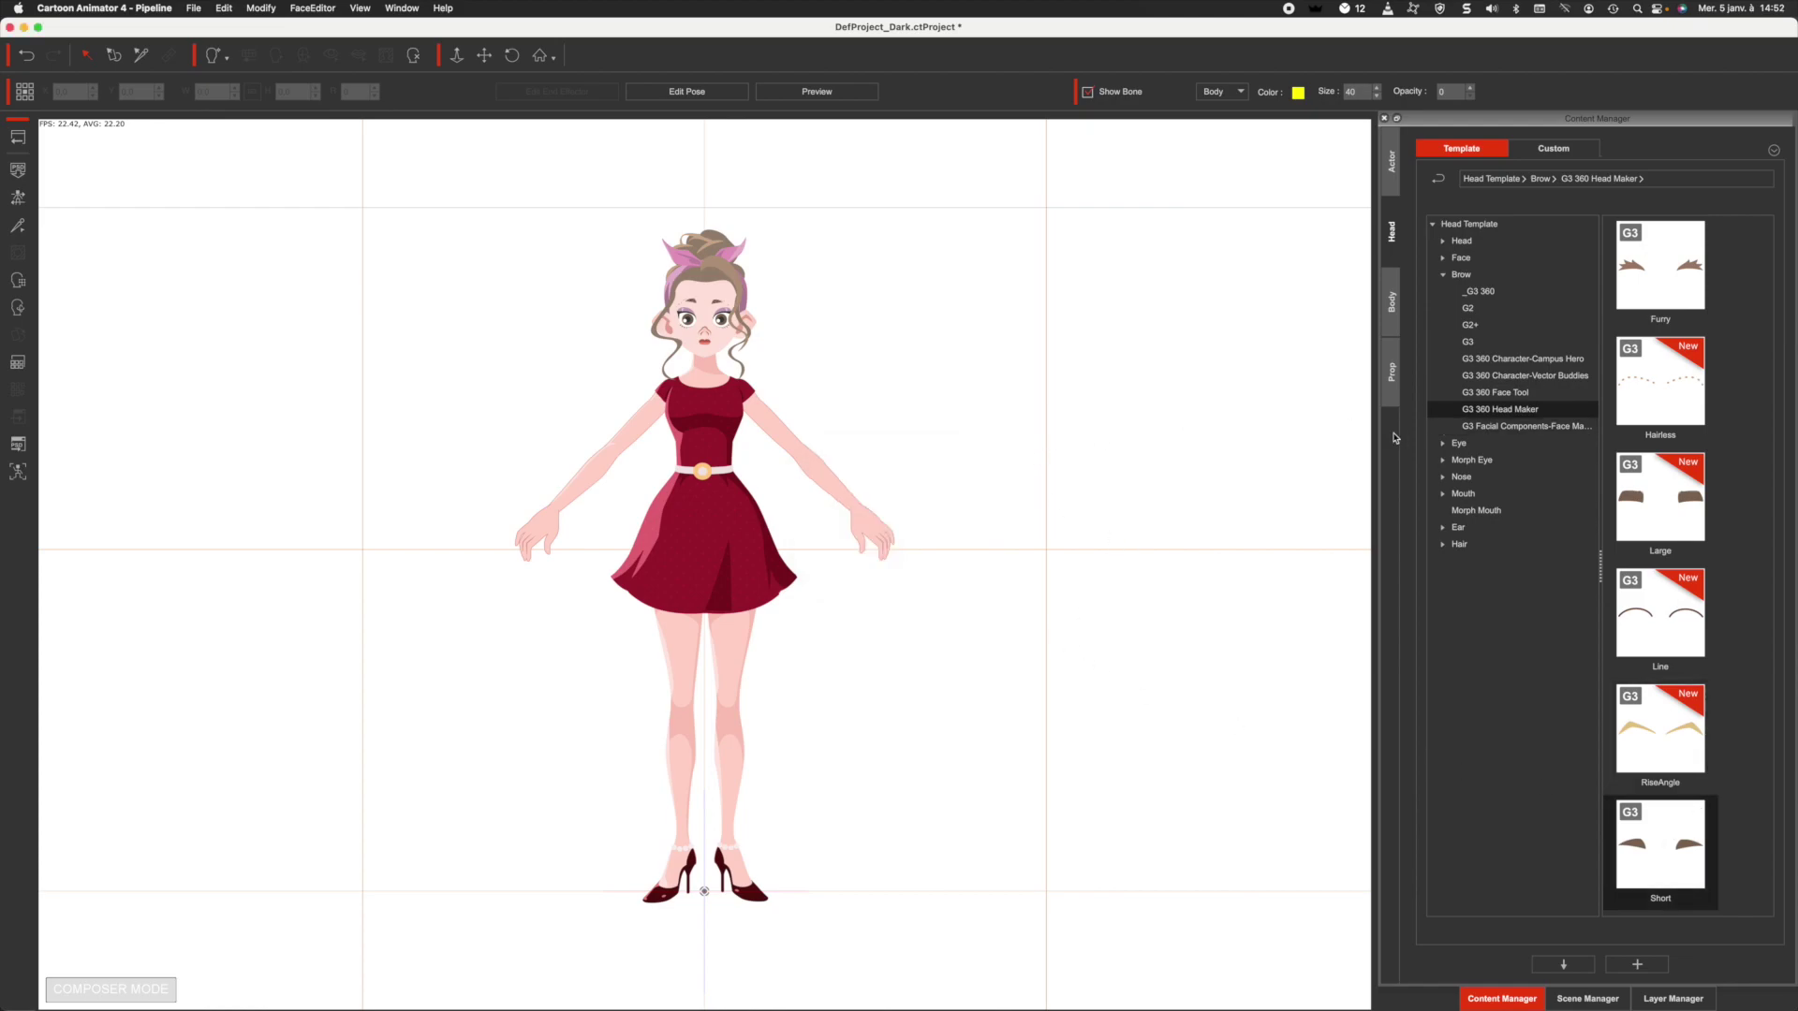
Step: Apply the PinkLips mouth from the G3 360 Head Maker templates and replace it with the SmallLips mouth
{"action": "left_click", "coordinate": [1465, 498]}
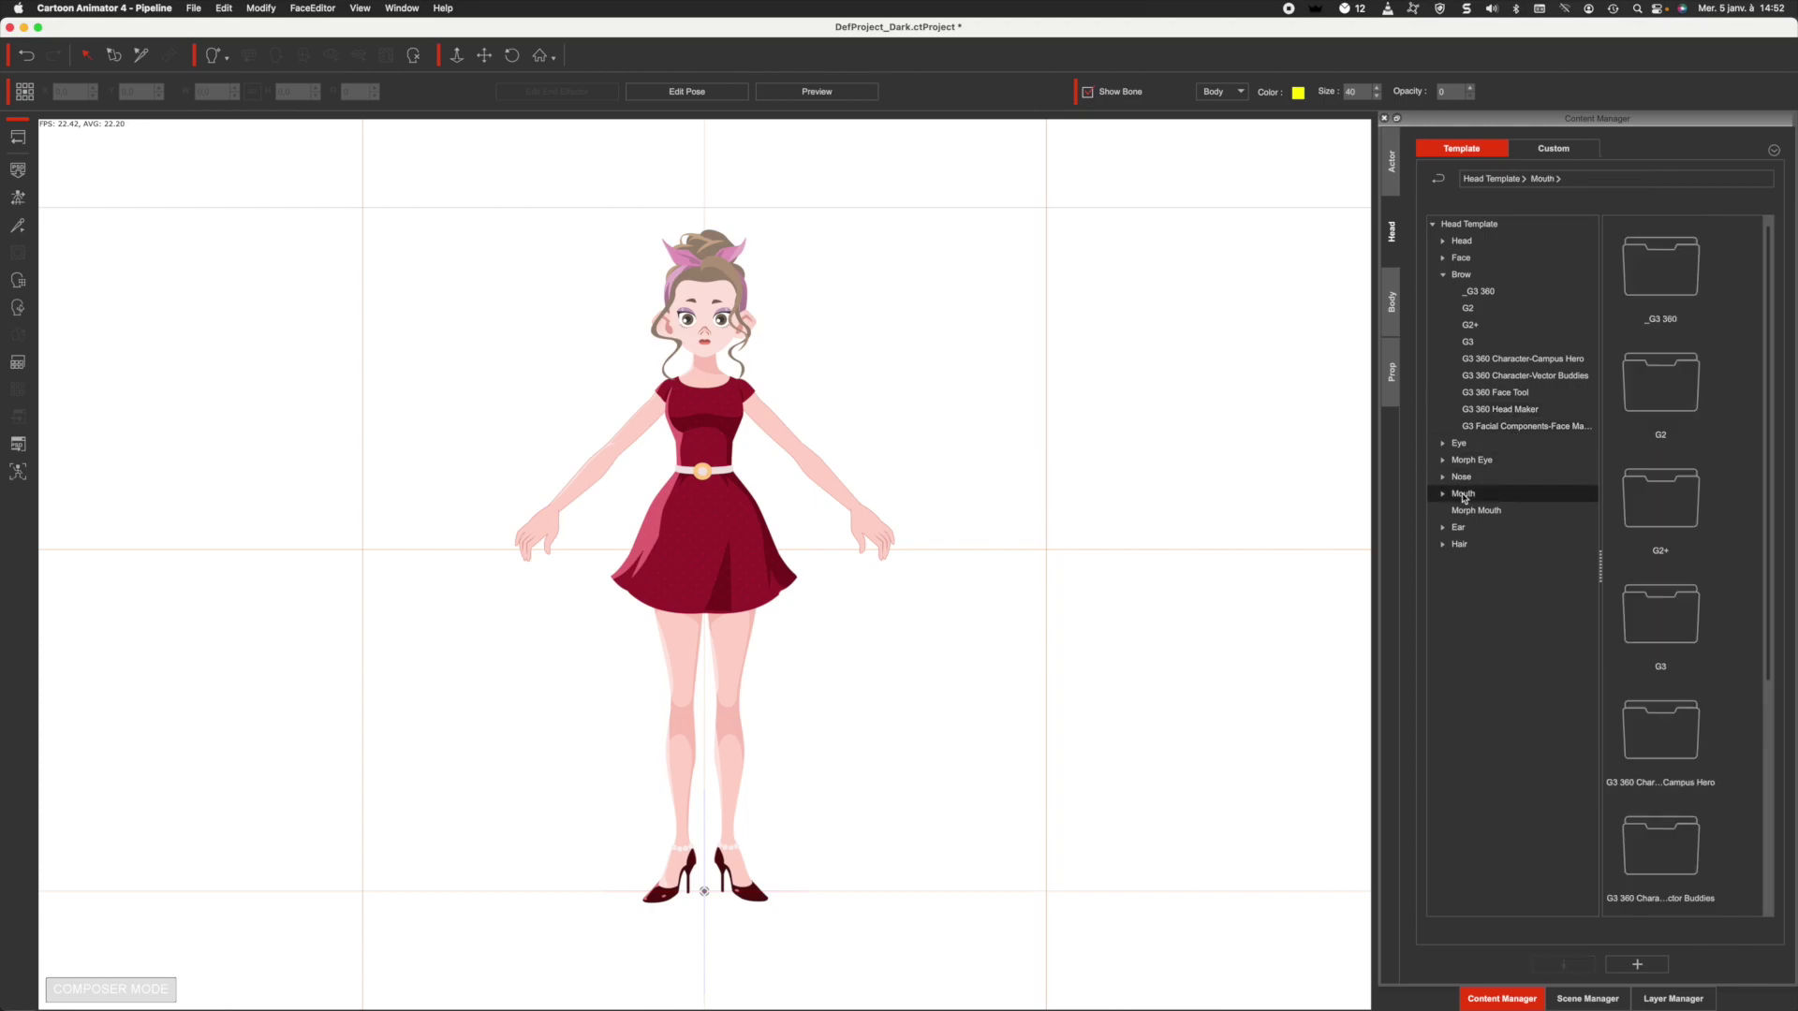
{"action": "left_click", "coordinate": [1442, 494]}
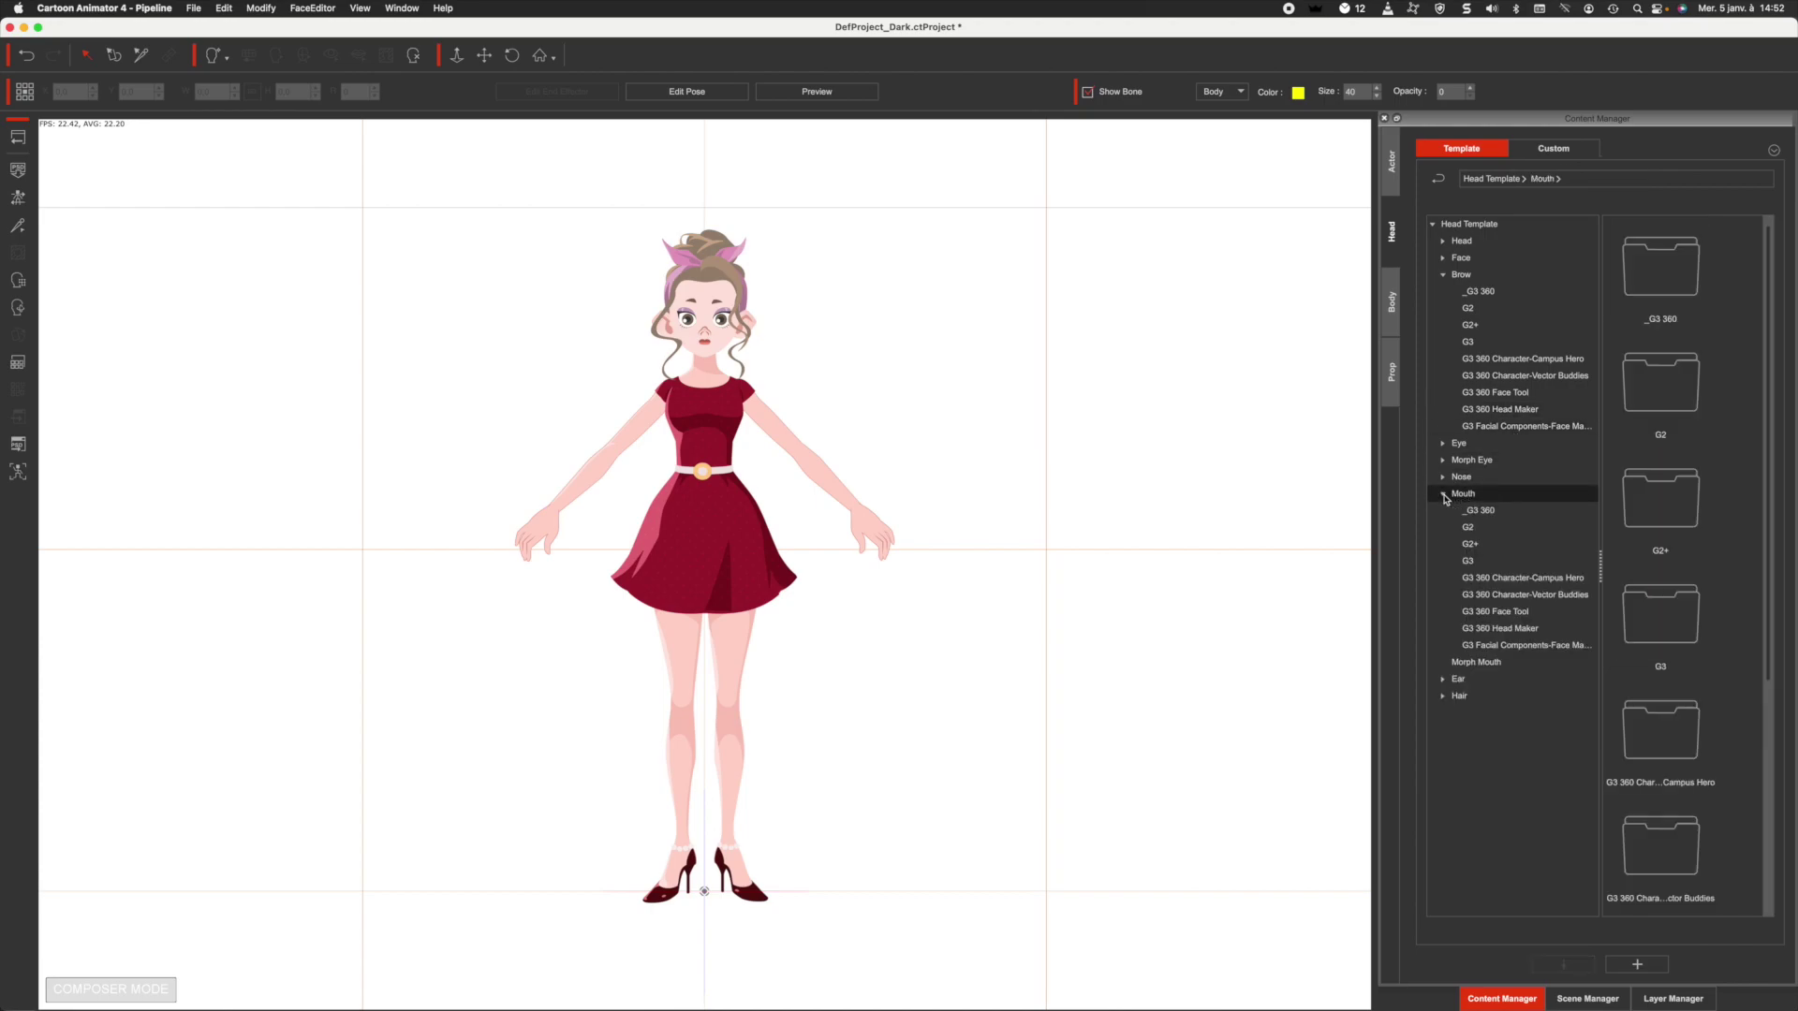
{"action": "left_click", "coordinate": [1505, 631]}
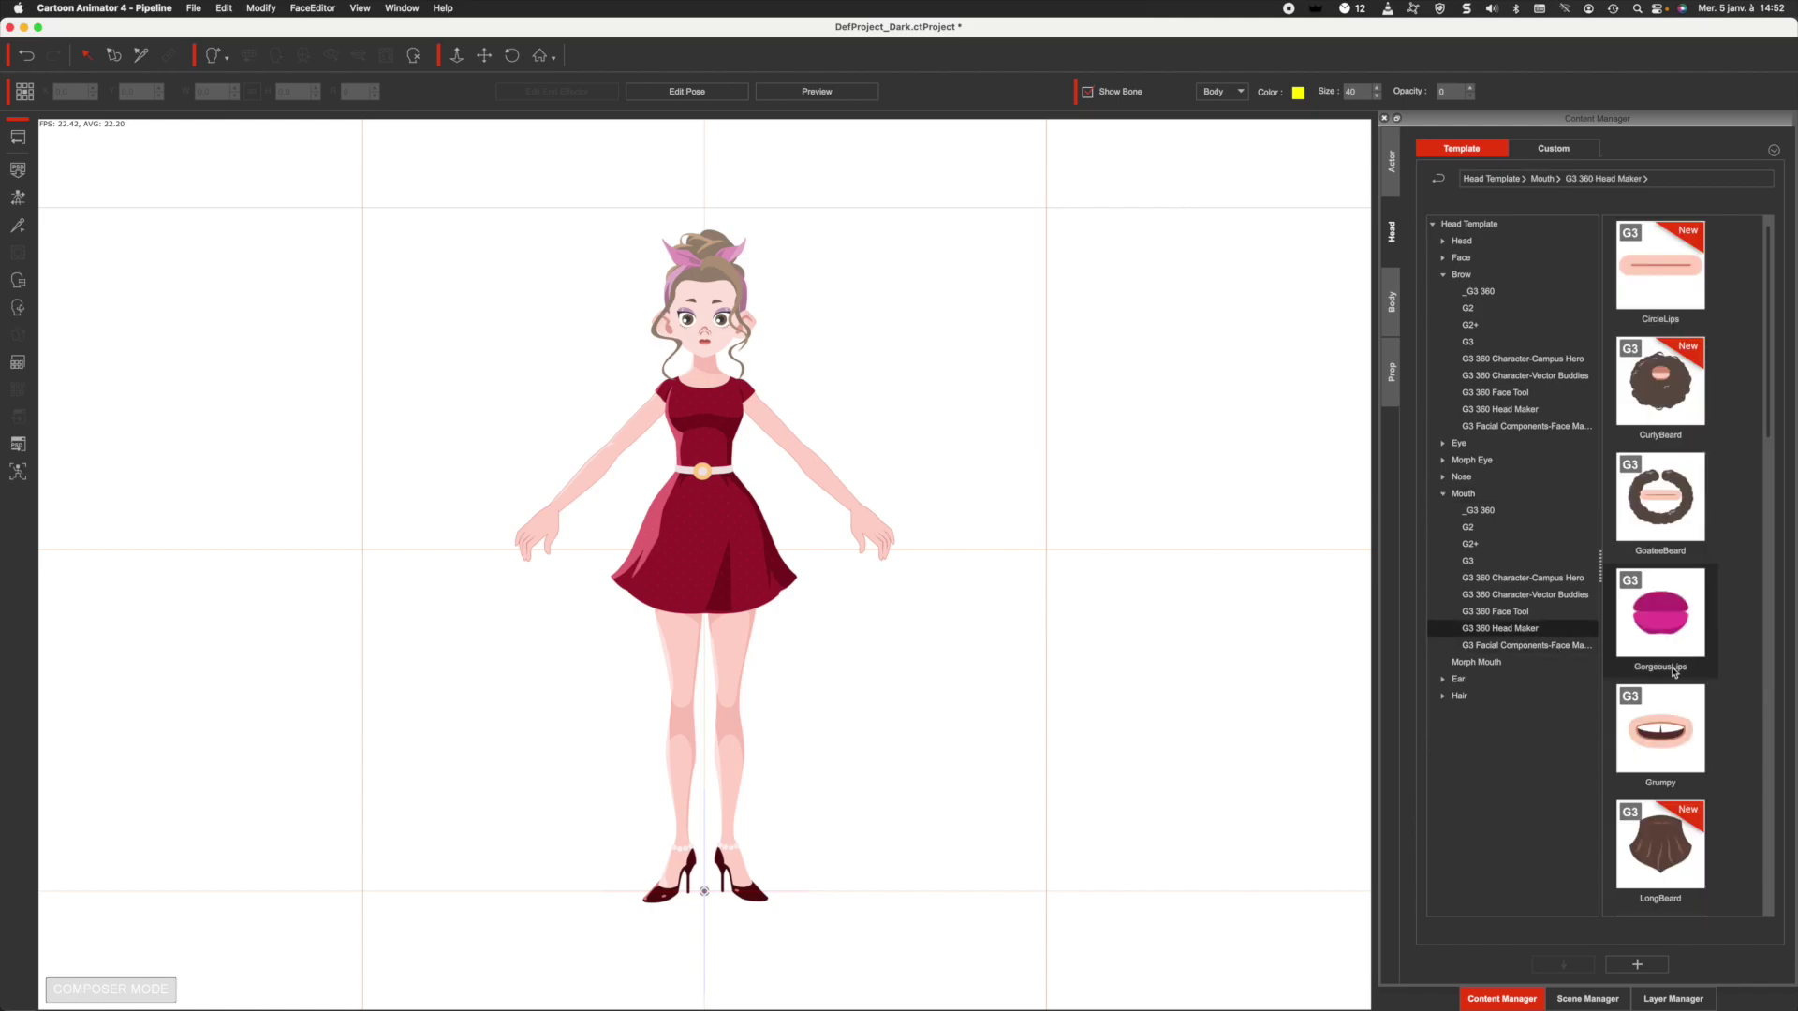
{"action": "scroll", "coordinate": [1657, 655], "scroll_direction": "down", "scroll_amount": 5}
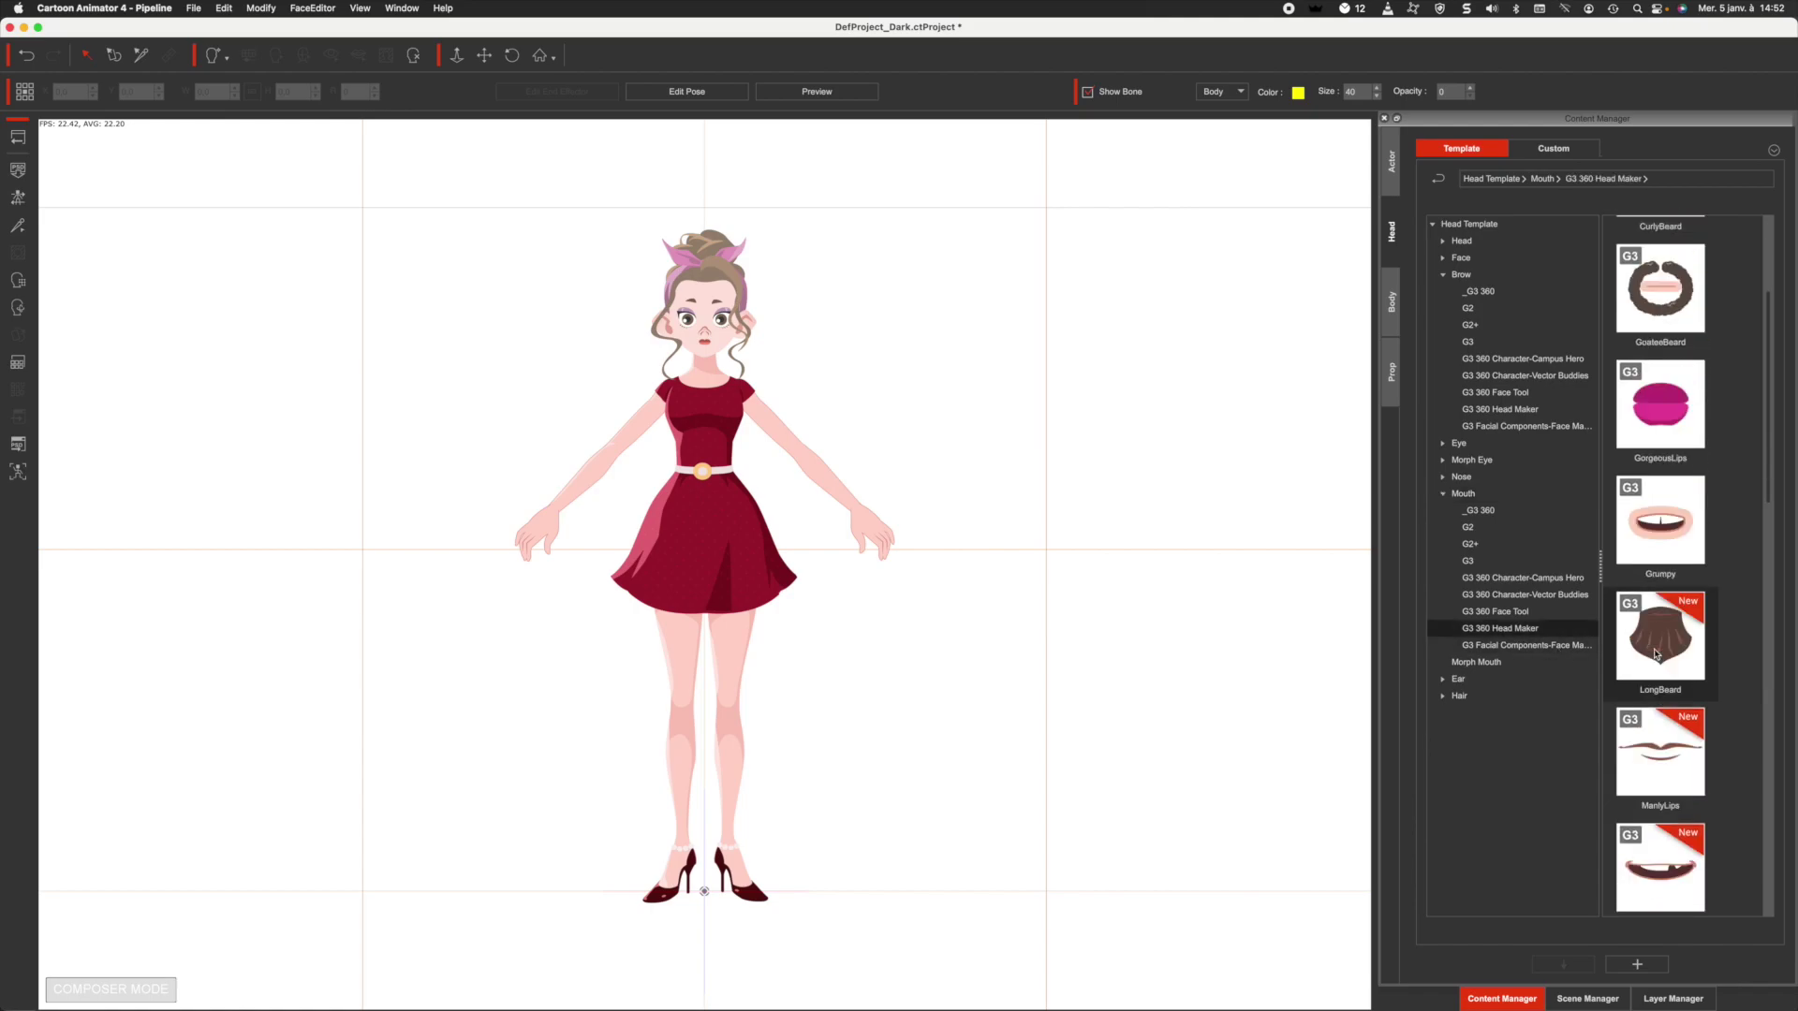
{"action": "scroll", "coordinate": [1655, 653], "scroll_direction": "down", "scroll_amount": 4}
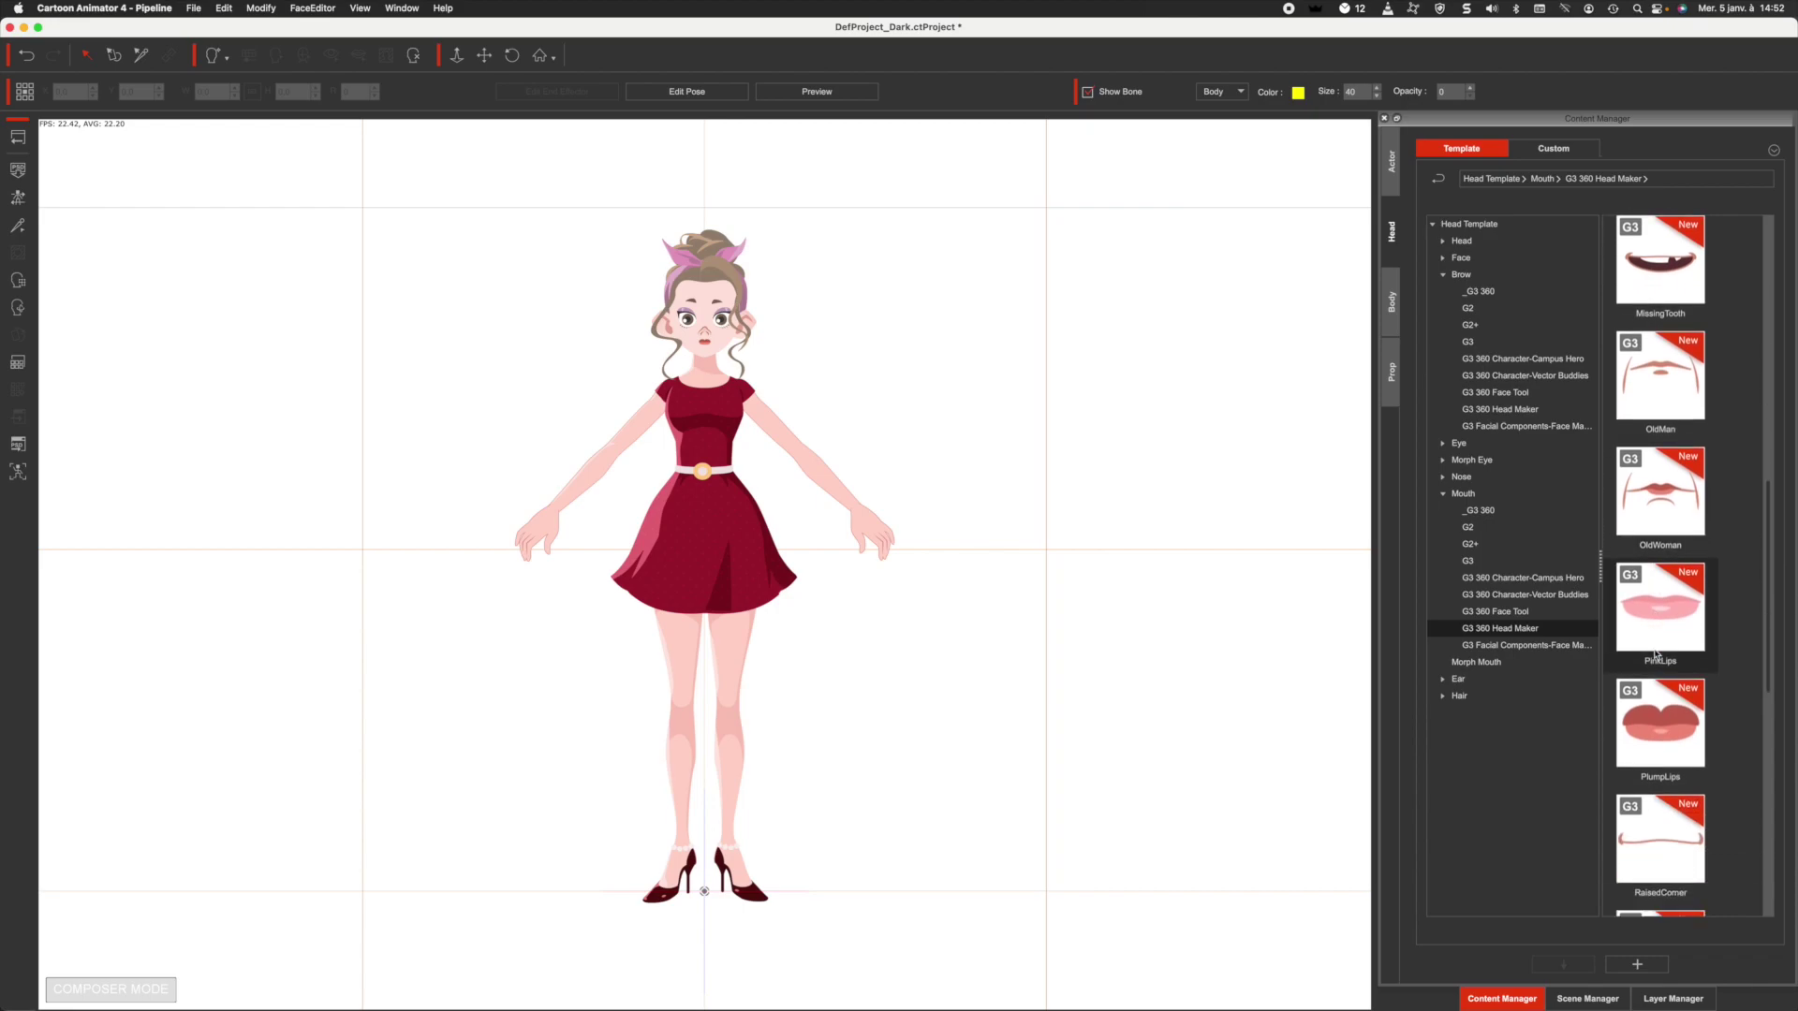
{"action": "double_click", "coordinate": [1662, 612]}
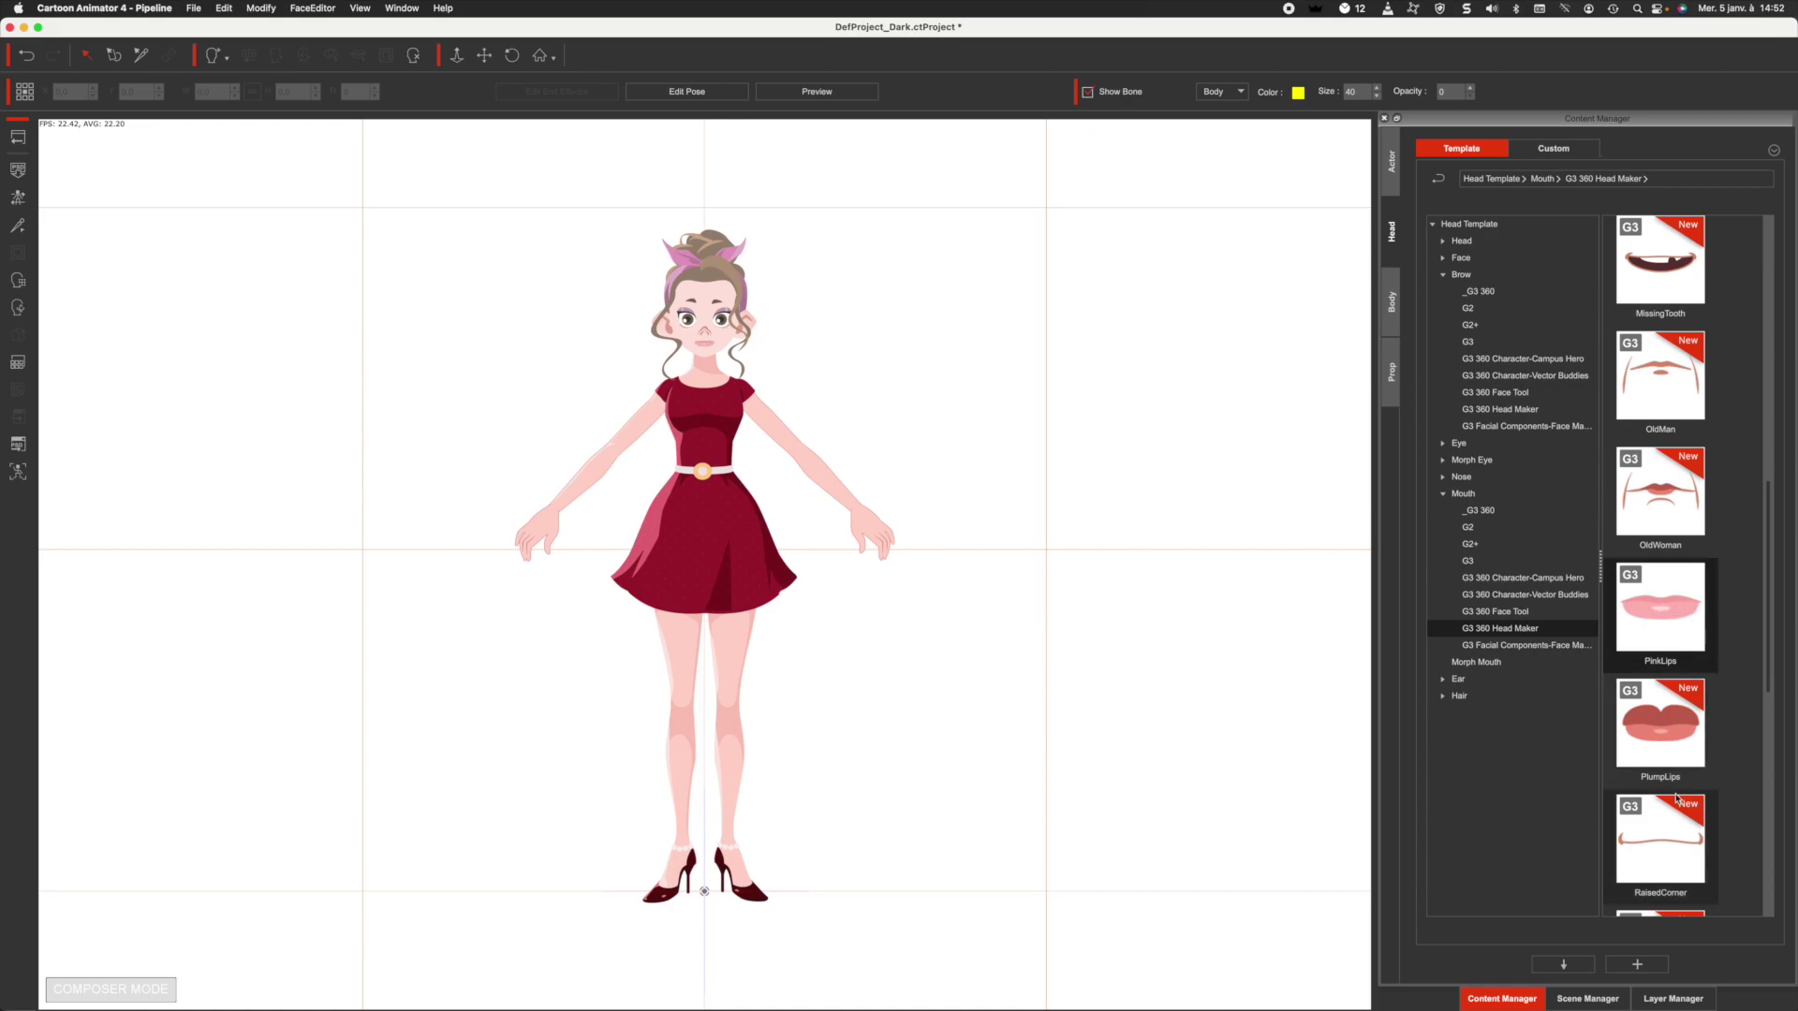
{"action": "scroll", "coordinate": [1677, 798], "scroll_direction": "down", "scroll_amount": 3}
{"action": "double_click", "coordinate": [1660, 764]}
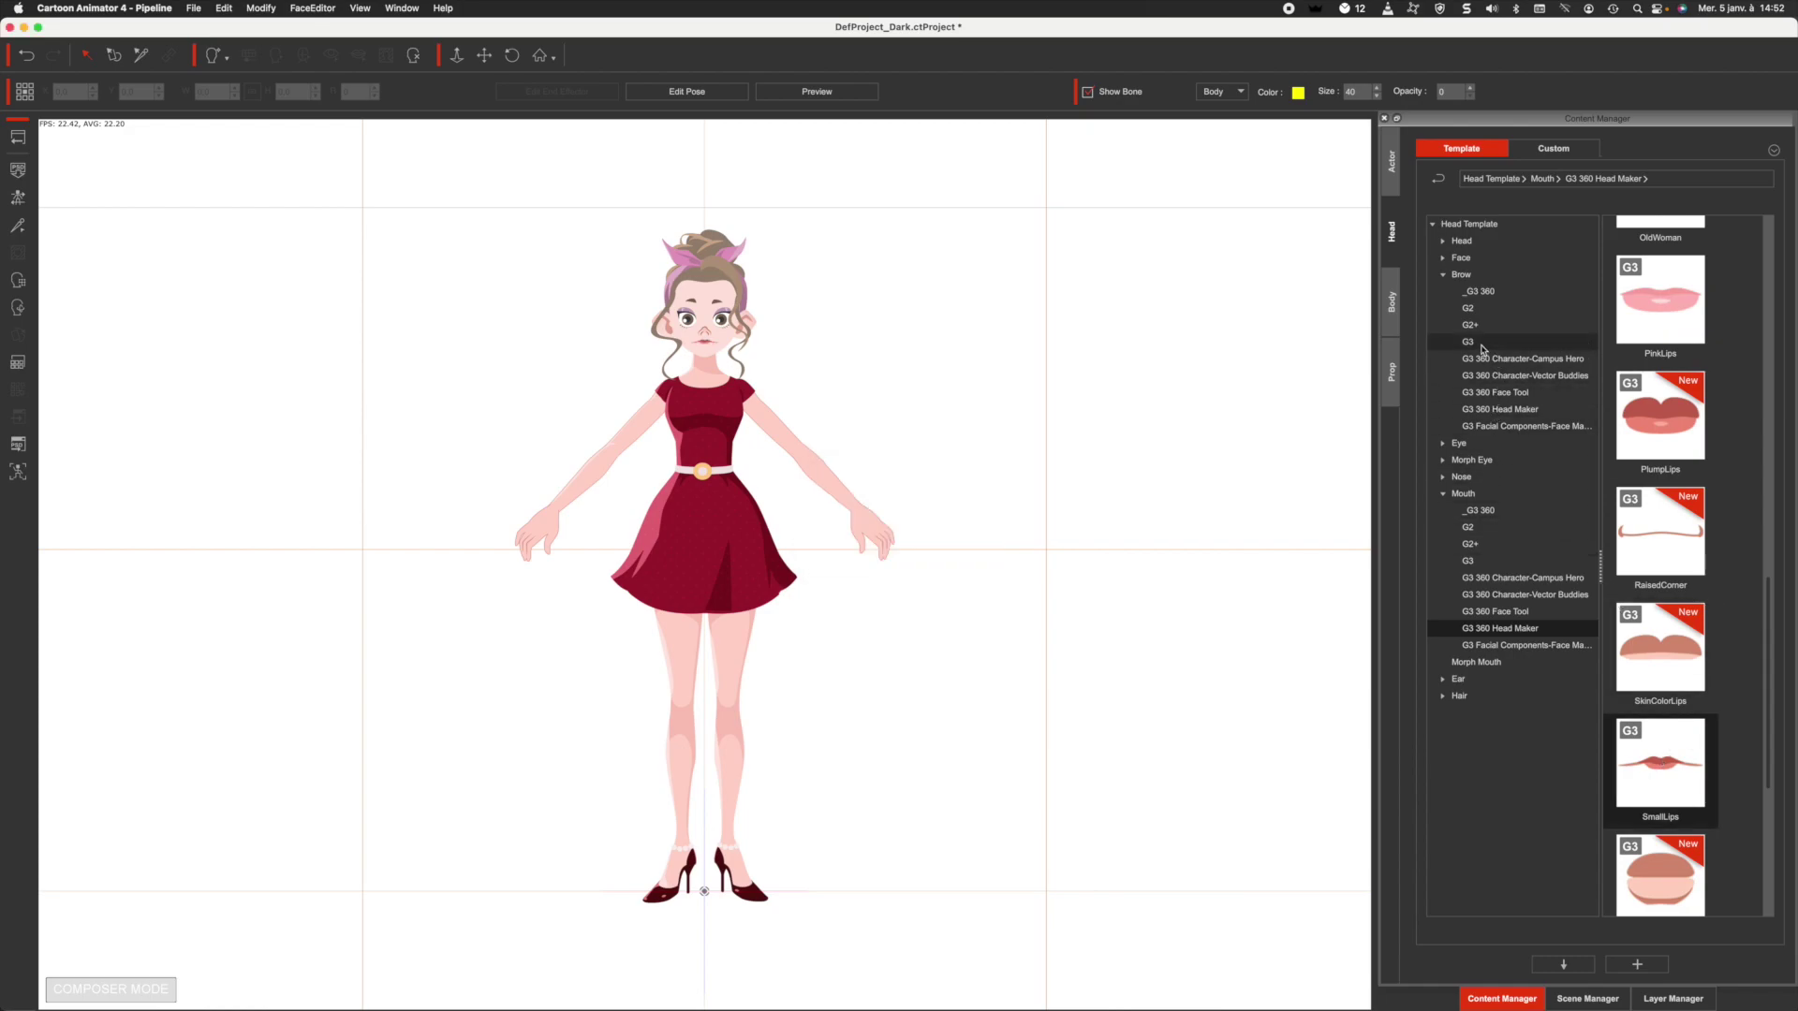
Step: Apply the BulbousFemale nose from the G3 360 Head Maker templates to the character's face
{"action": "left_click", "coordinate": [1443, 477]}
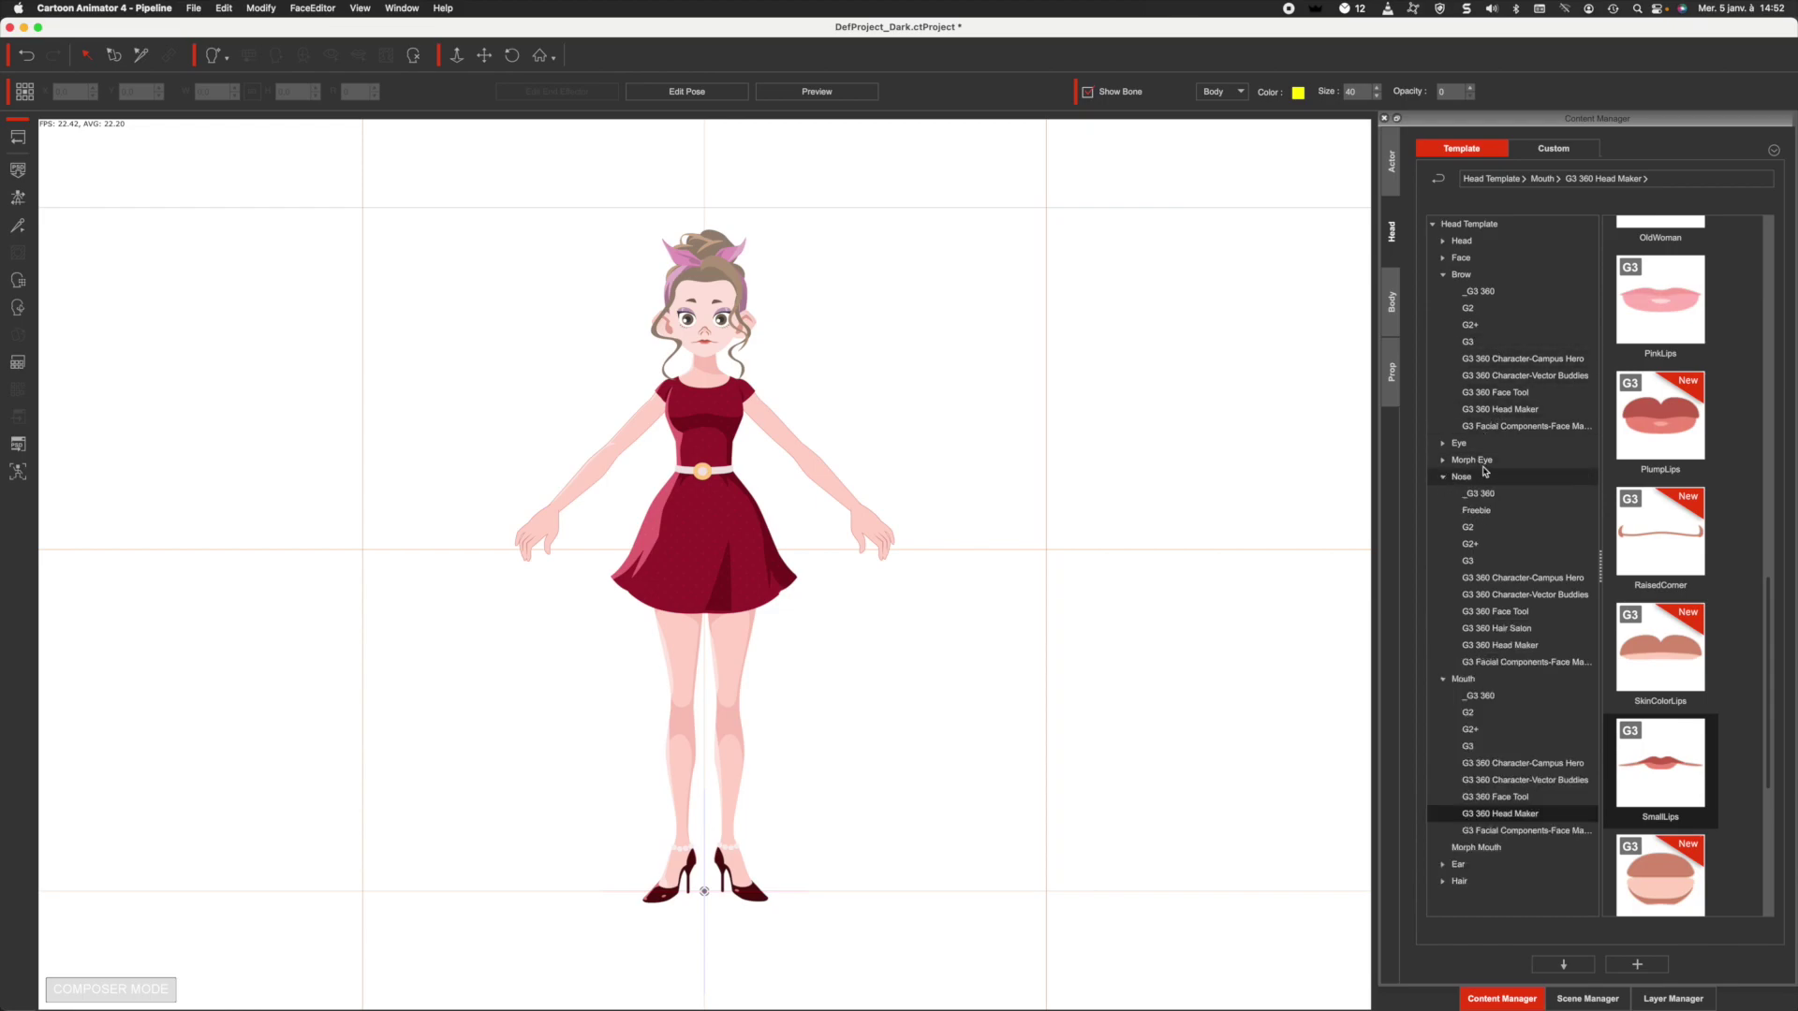
{"action": "left_click", "coordinate": [1509, 649]}
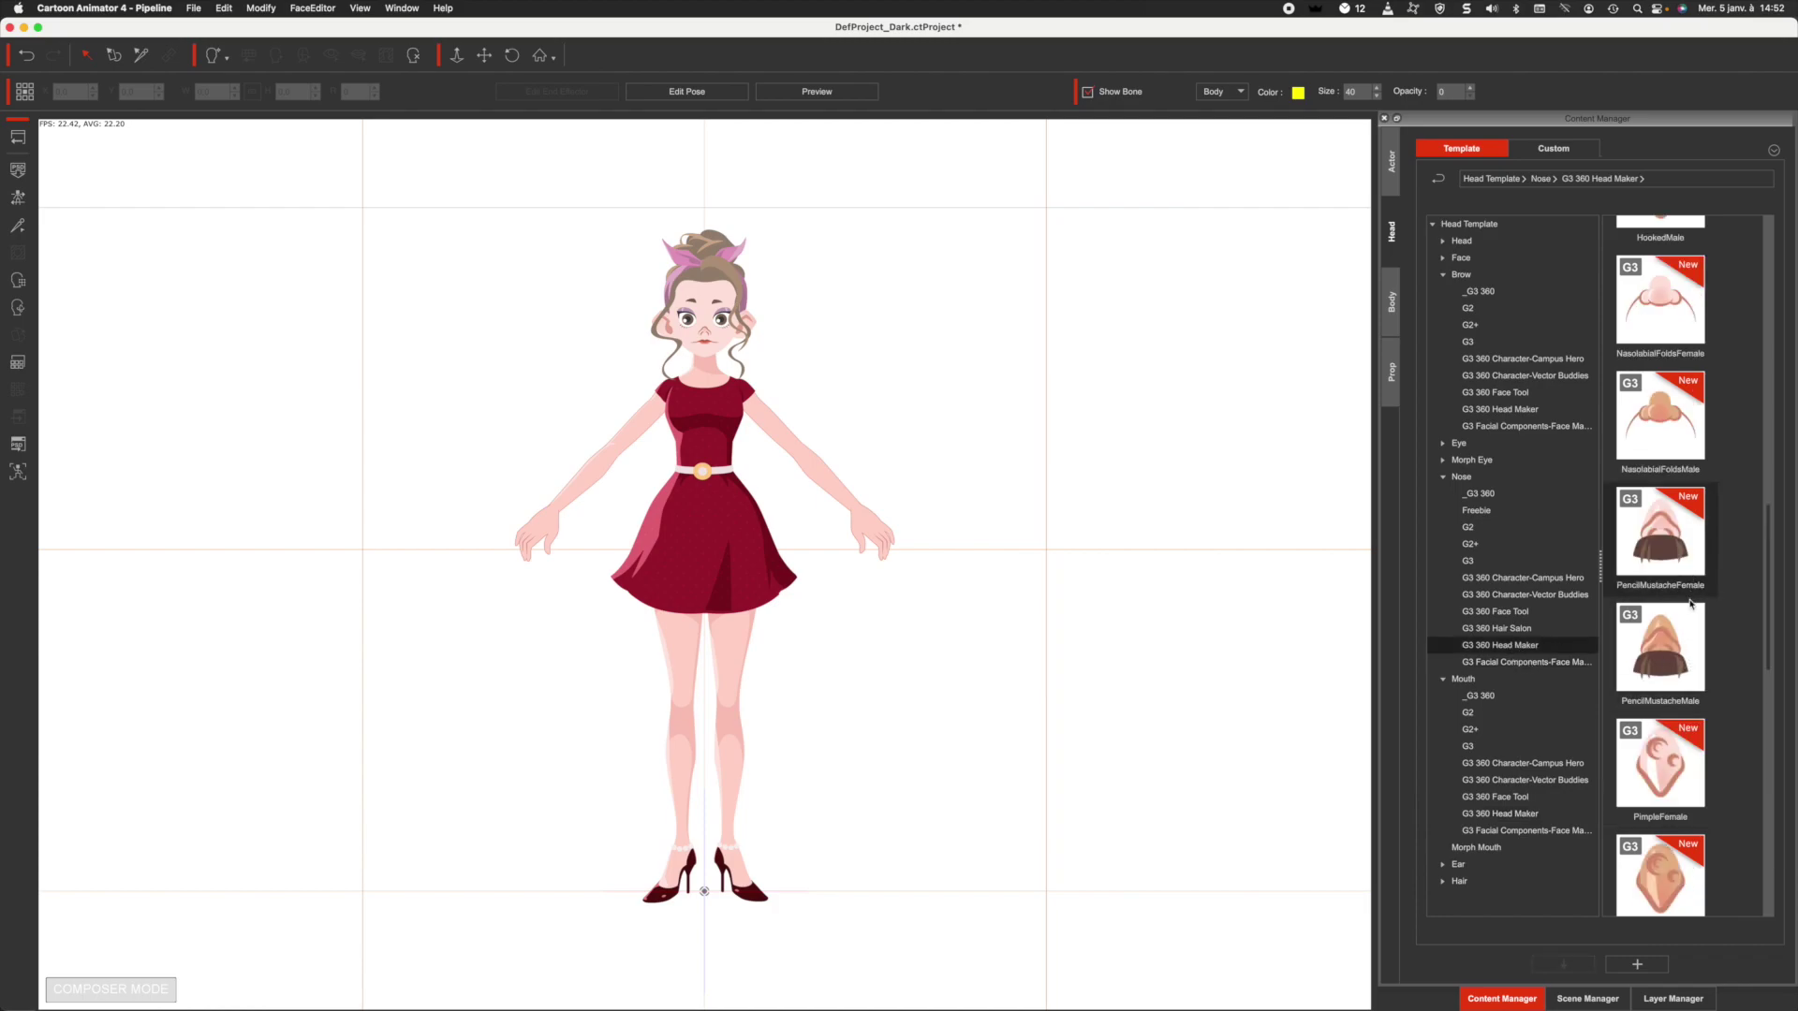
{"action": "scroll", "coordinate": [1652, 646], "scroll_direction": "up", "scroll_amount": 10}
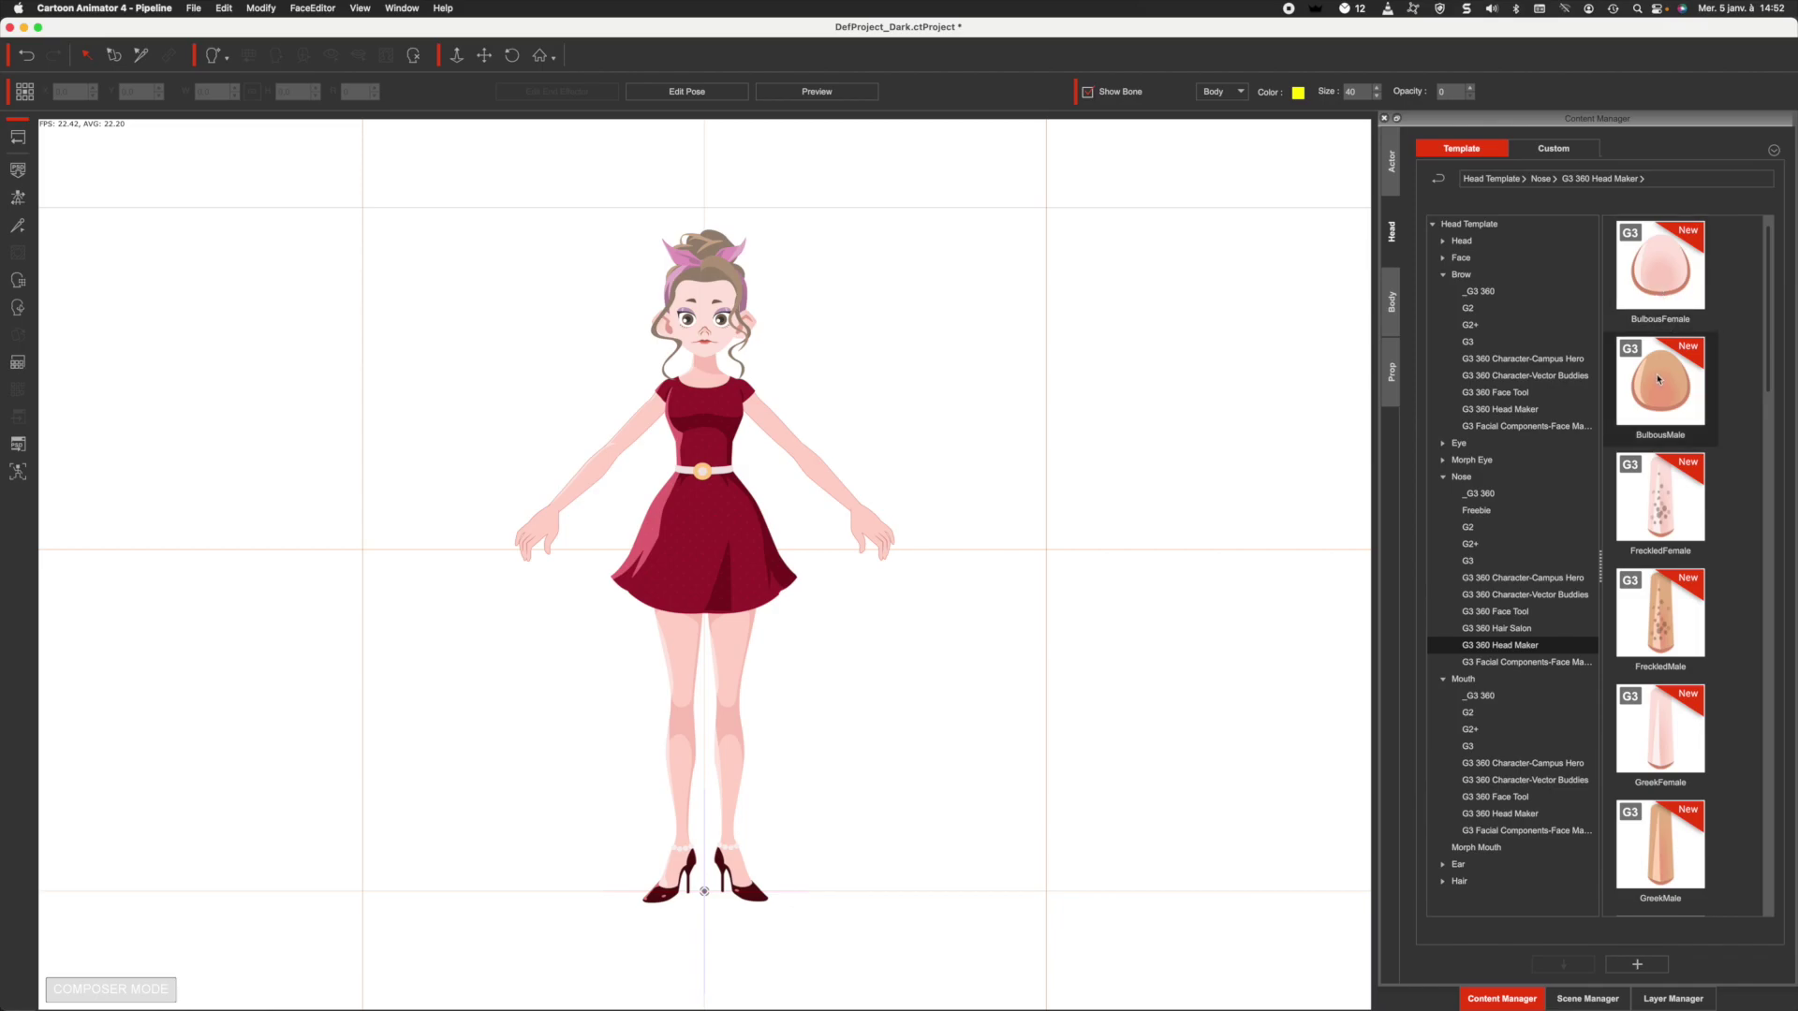
{"action": "double_click", "coordinate": [1660, 282]}
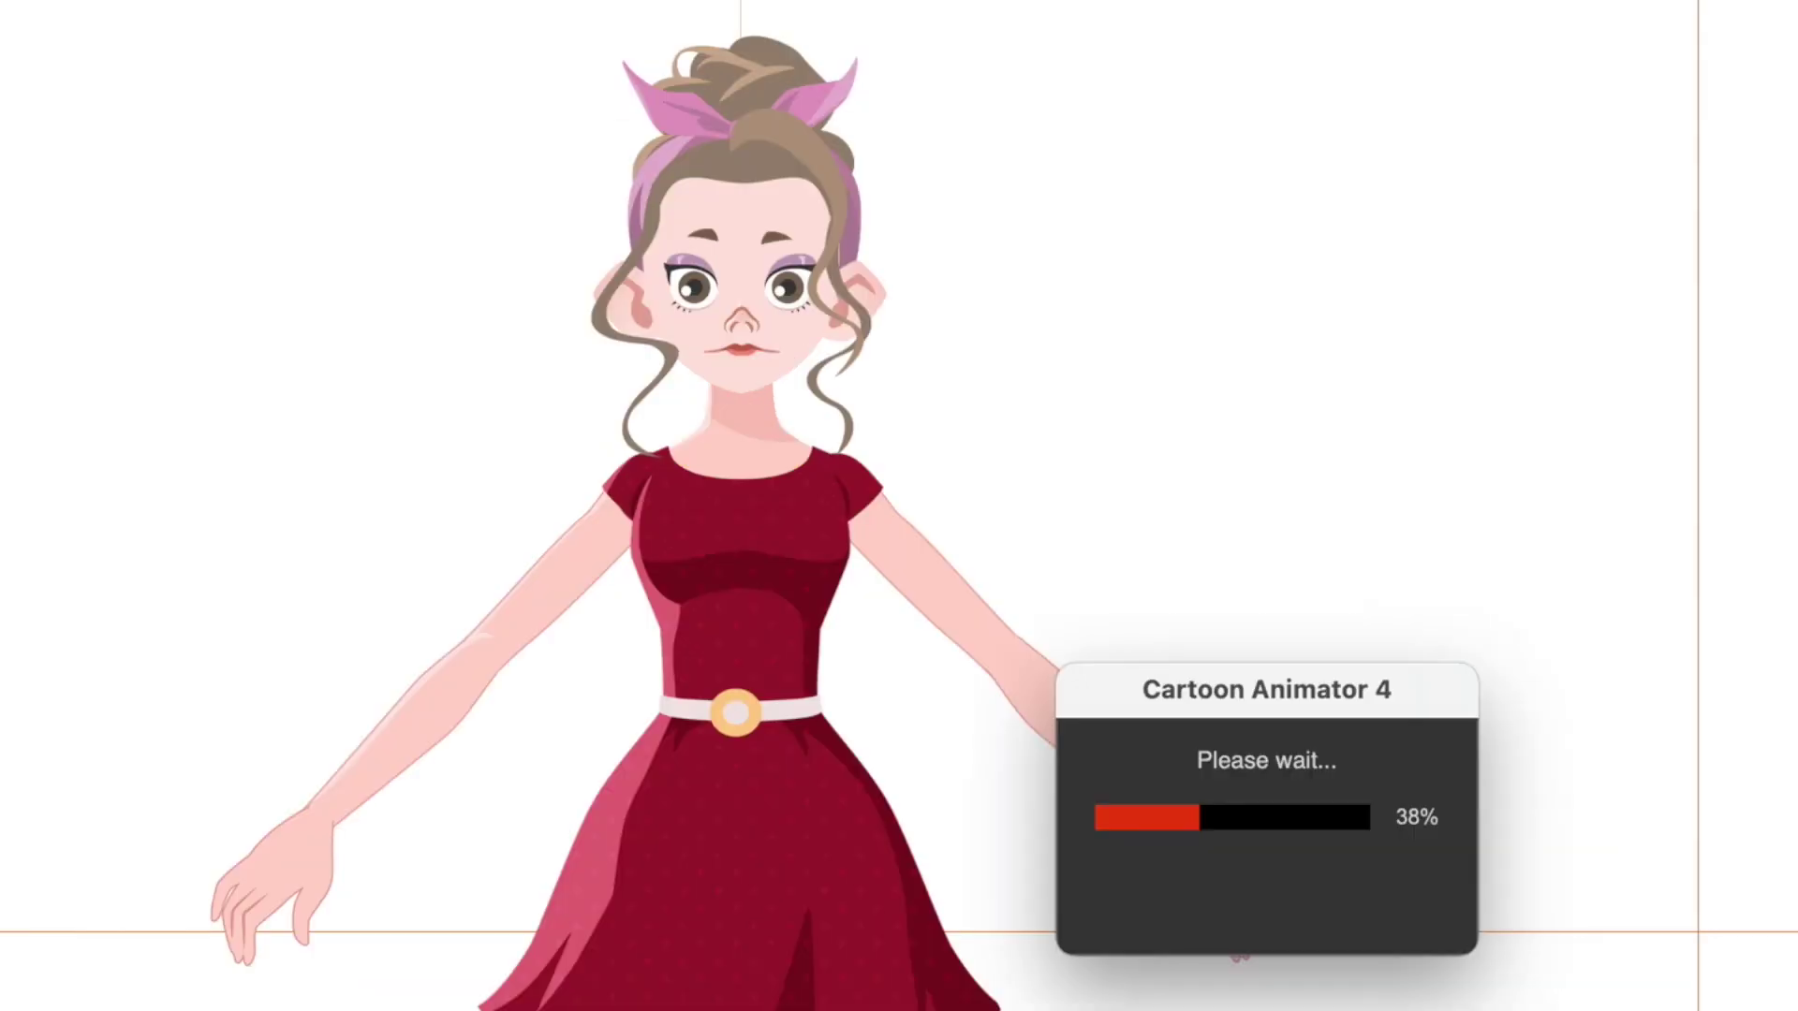